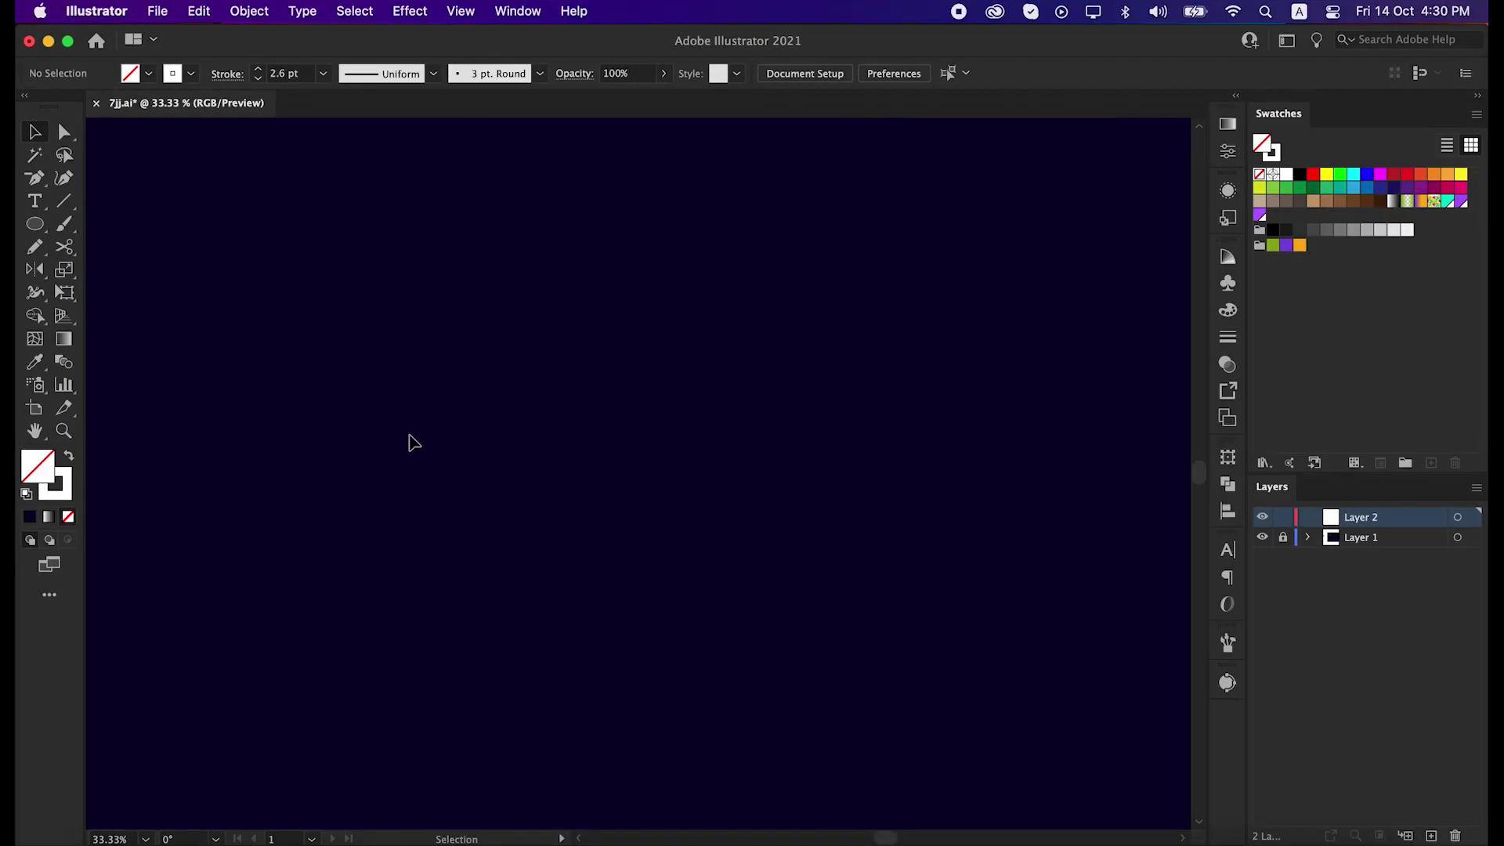
Draw a large circle with the Ellipse Tool and shift it up and left on the navy artboard.
{"action": "left_click_drag", "start_coordinate": [34, 223], "coordinate": [108, 268]}
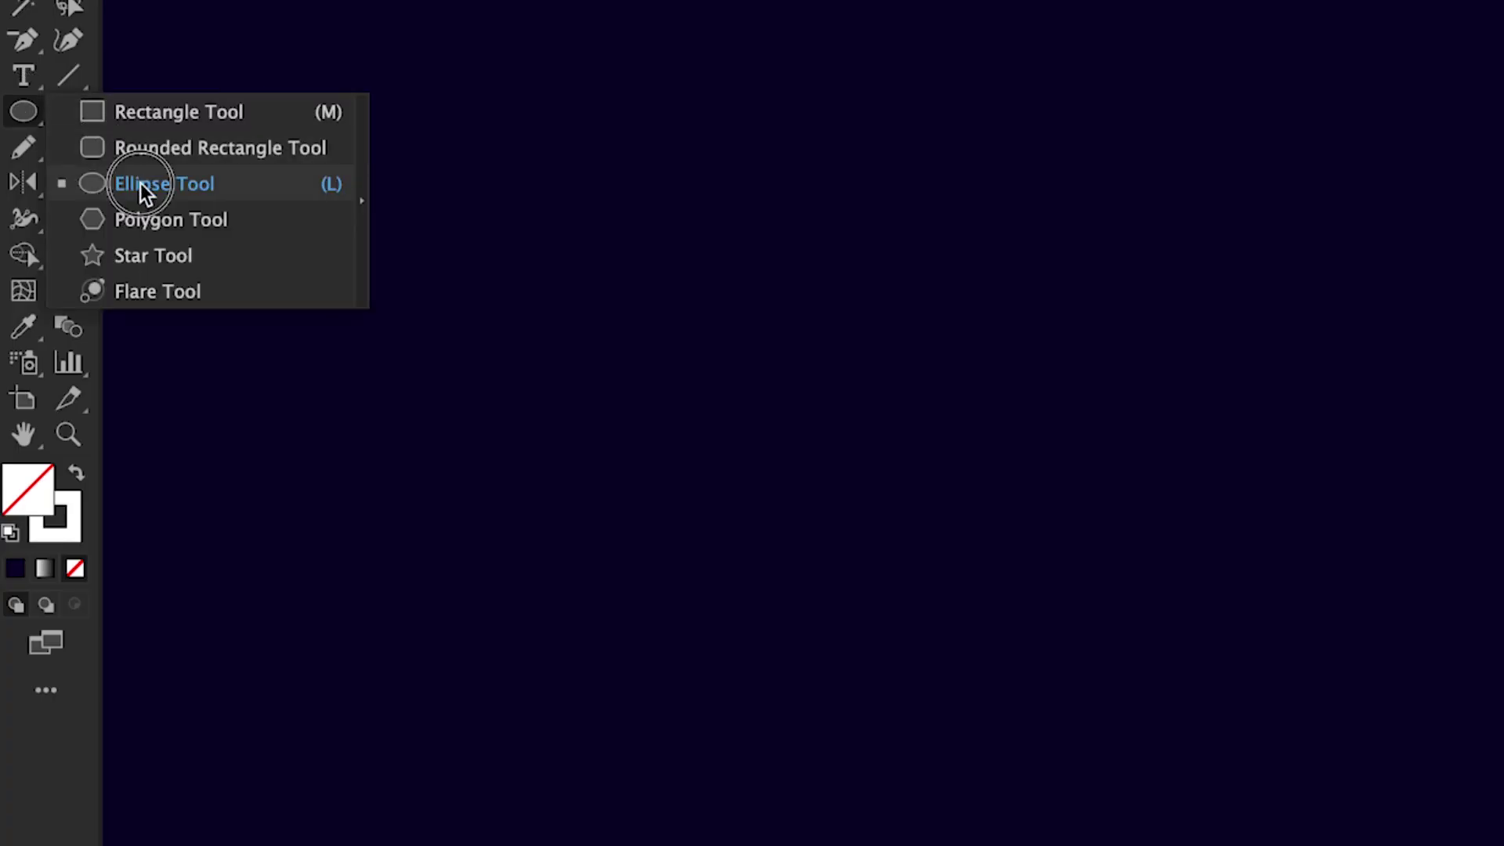
{"action": "left_click_drag", "start_coordinate": [139, 181], "coordinate": [139, 182]}
{"action": "left_click_drag", "start_coordinate": [849, 538], "coordinate": [1213, 621]}
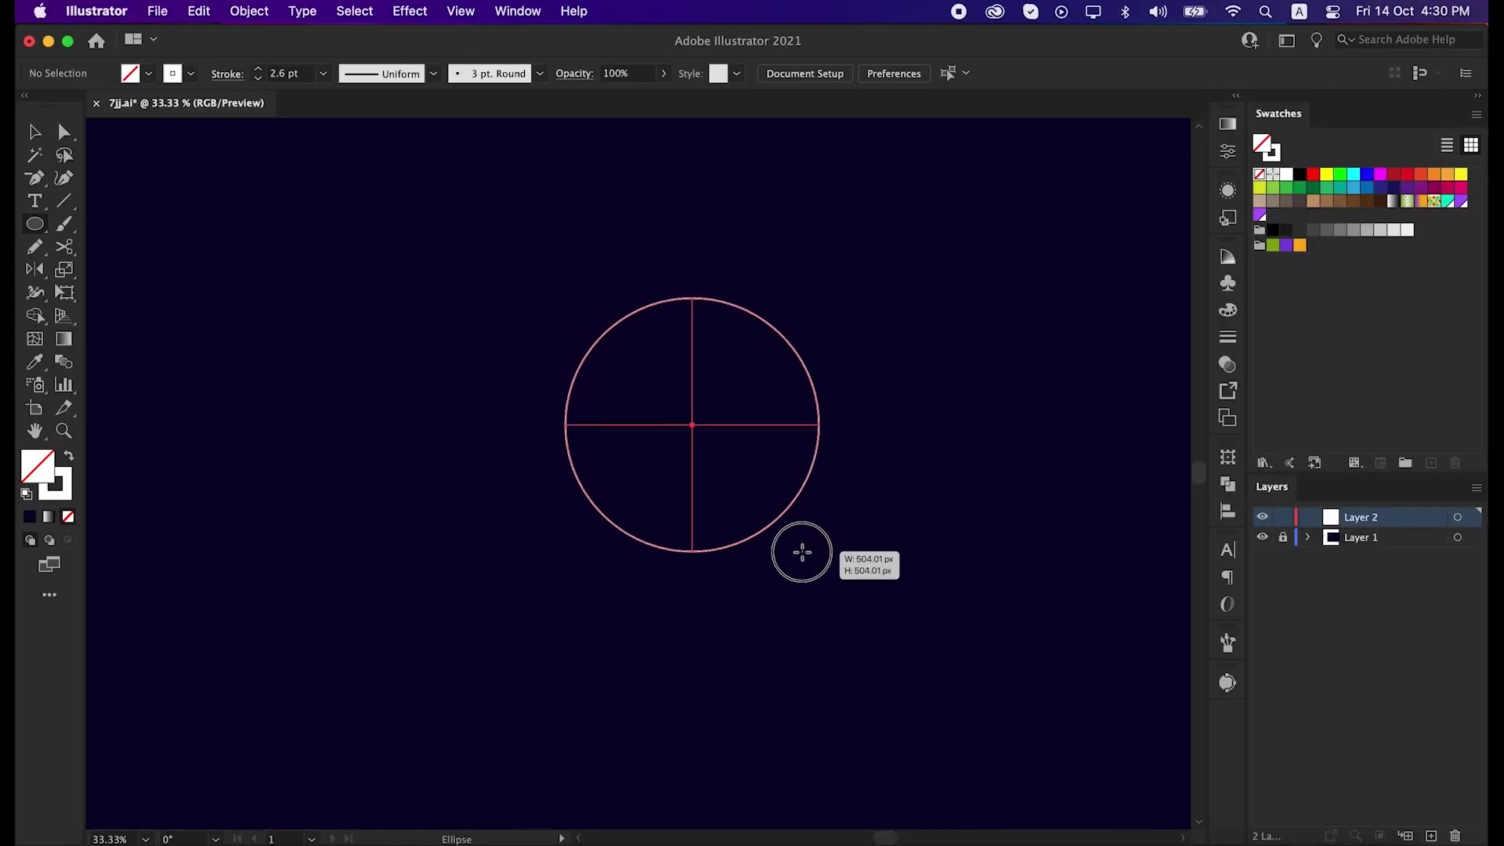
{"action": "left_click_drag", "start_coordinate": [802, 552], "coordinate": [746, 498]}
{"action": "key", "text": "v"}
{"action": "left_click", "coordinate": [738, 580]}
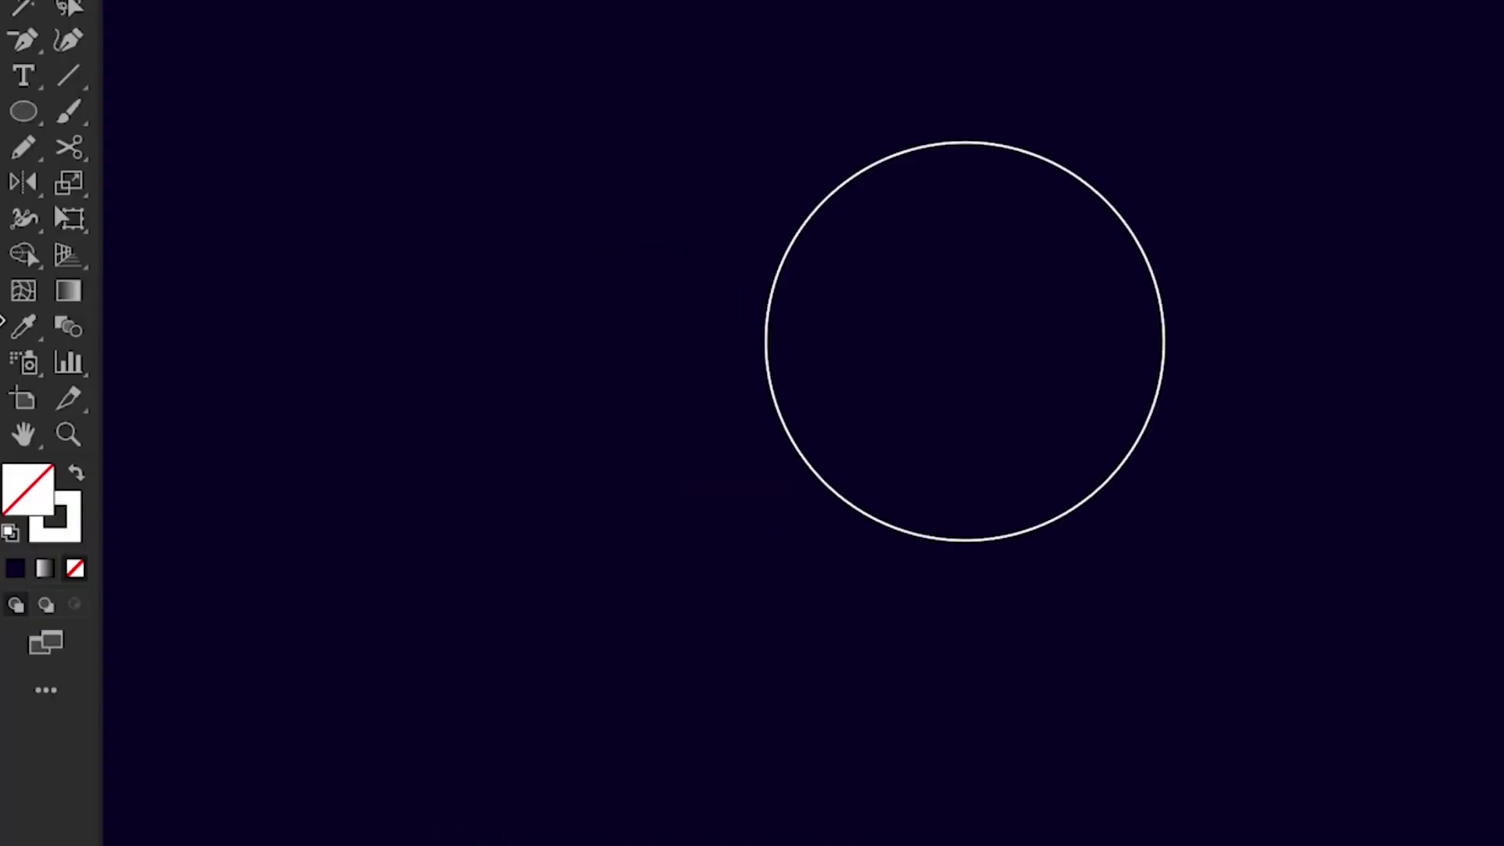
Draw a square below the circle and centre it horizontally under the circle.
{"action": "left_click", "coordinate": [17, 117]}
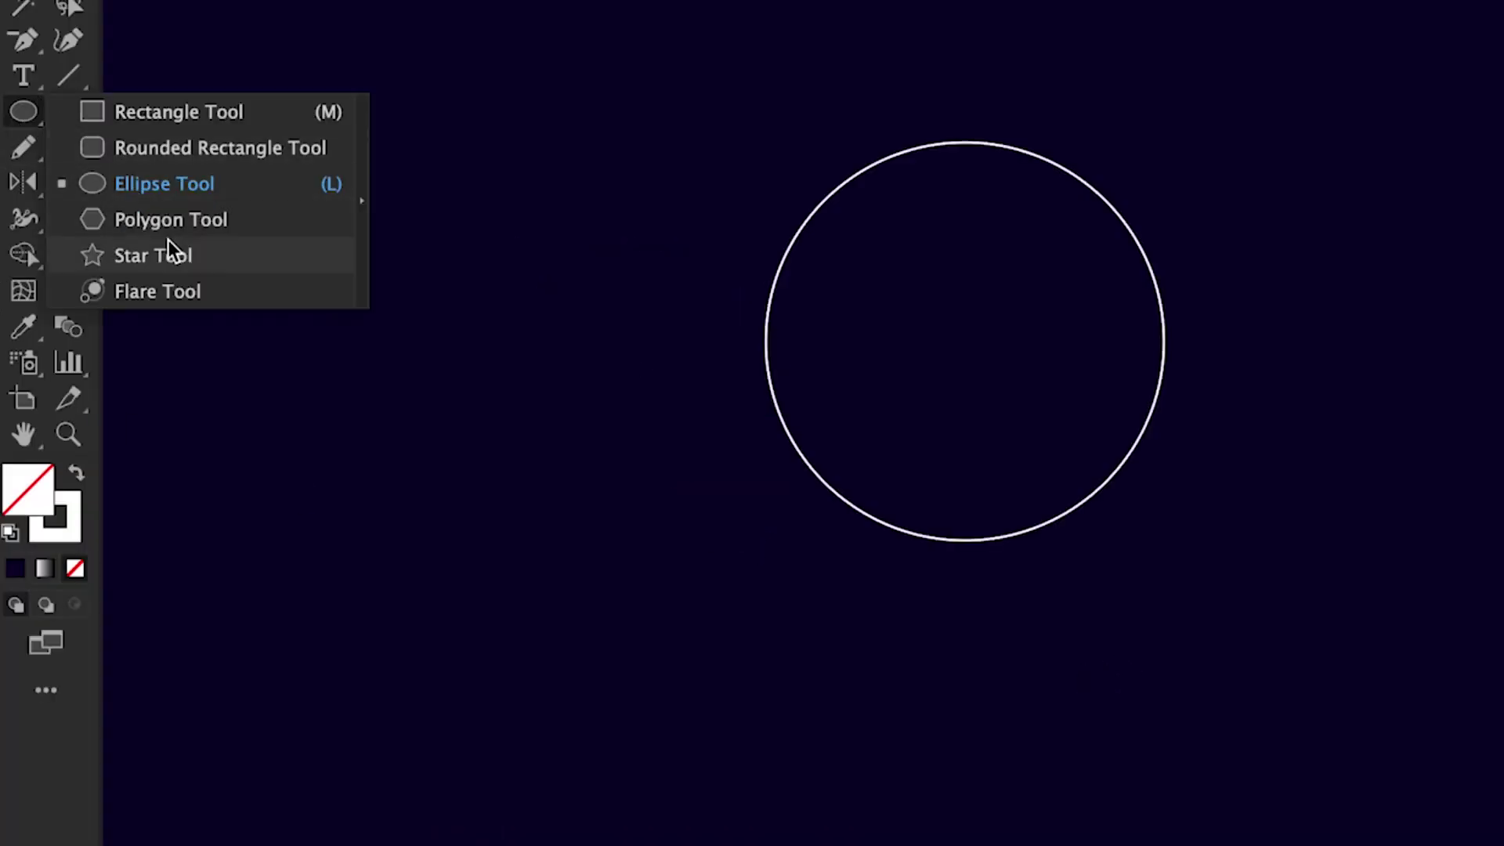
{"action": "left_click", "coordinate": [176, 112]}
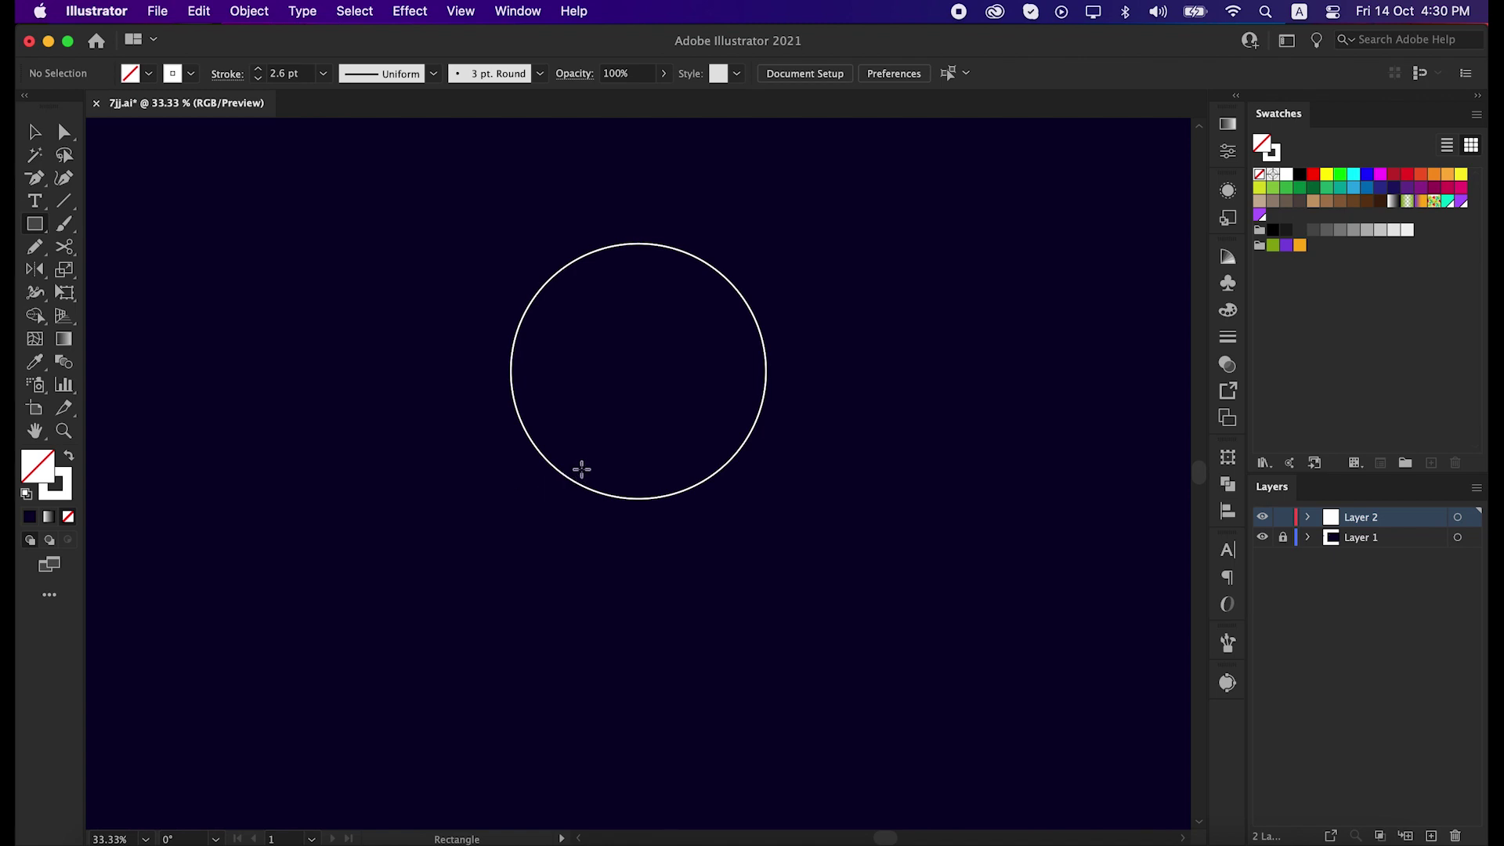
{"action": "left_click_drag", "start_coordinate": [587, 465], "coordinate": [700, 592]}
{"action": "key", "text": "v"}
{"action": "left_click_drag", "start_coordinate": [764, 630], "coordinate": [658, 426]}
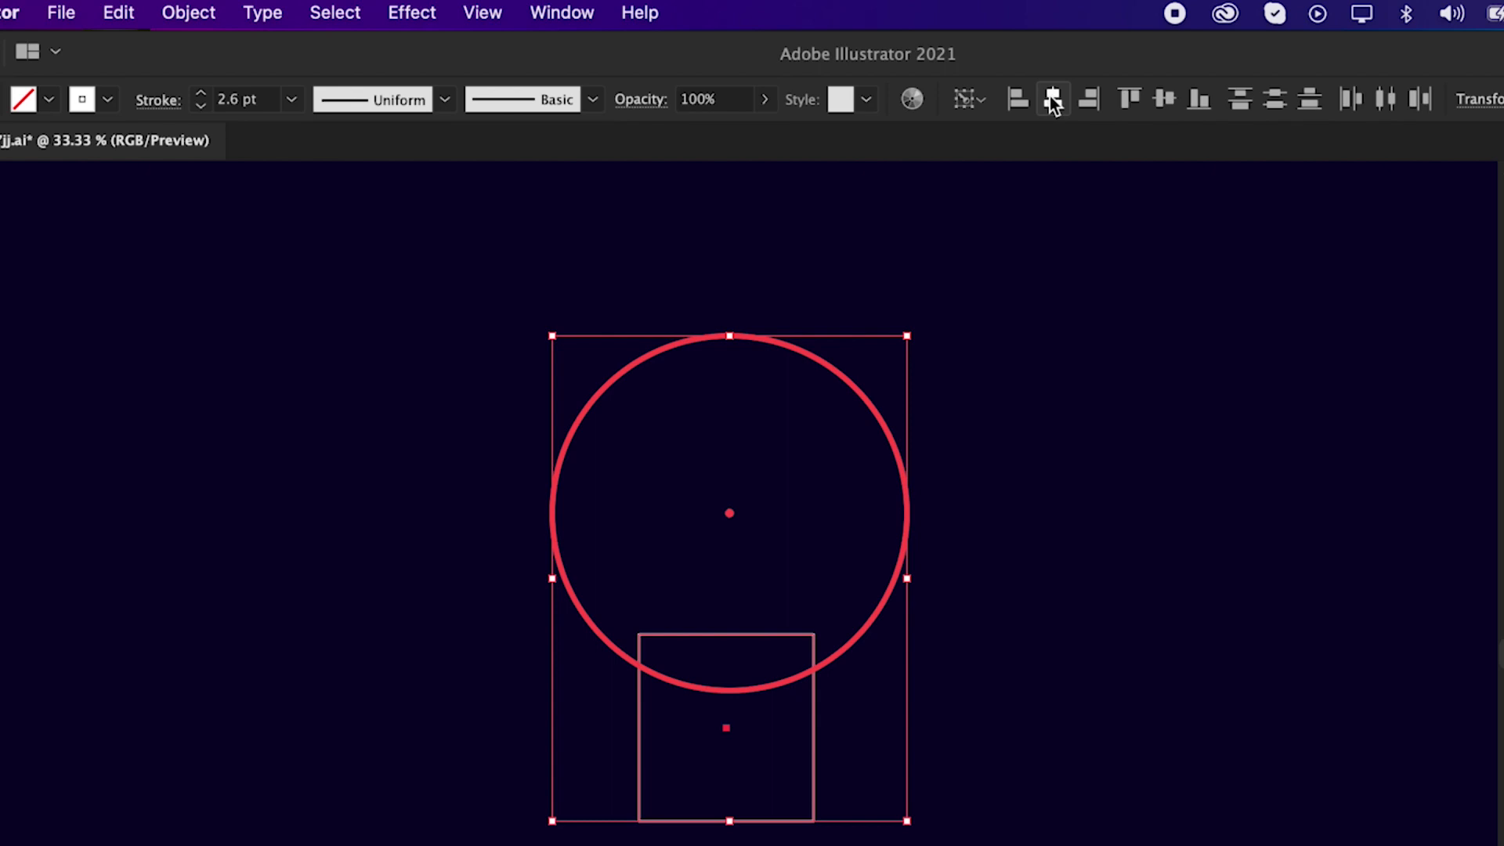
{"action": "left_click", "coordinate": [871, 73]}
{"action": "left_click", "coordinate": [1086, 393]}
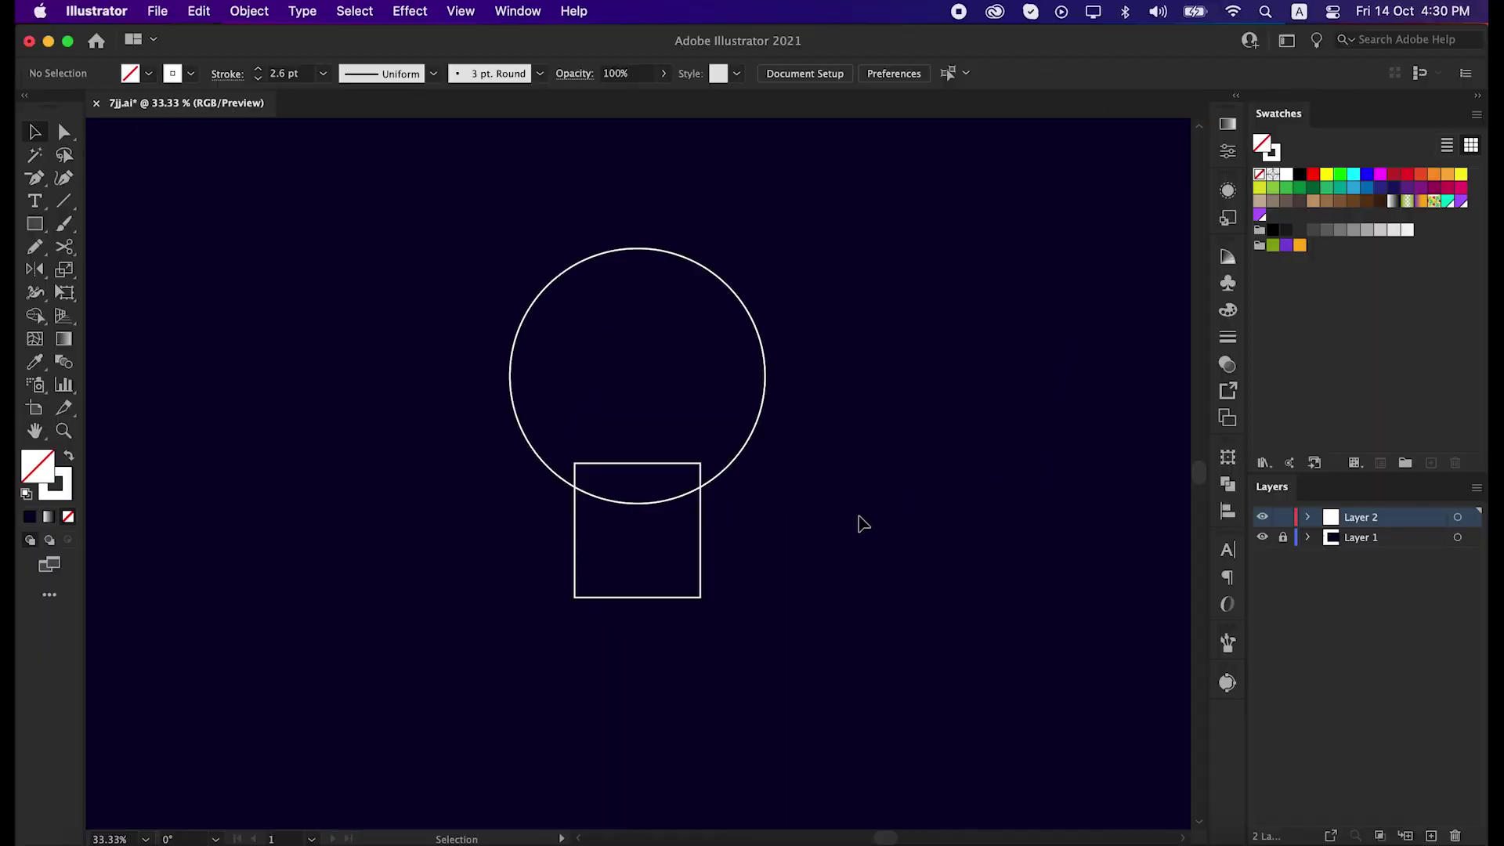
{"action": "left_click_drag", "start_coordinate": [1014, 780], "coordinate": [721, 559]}
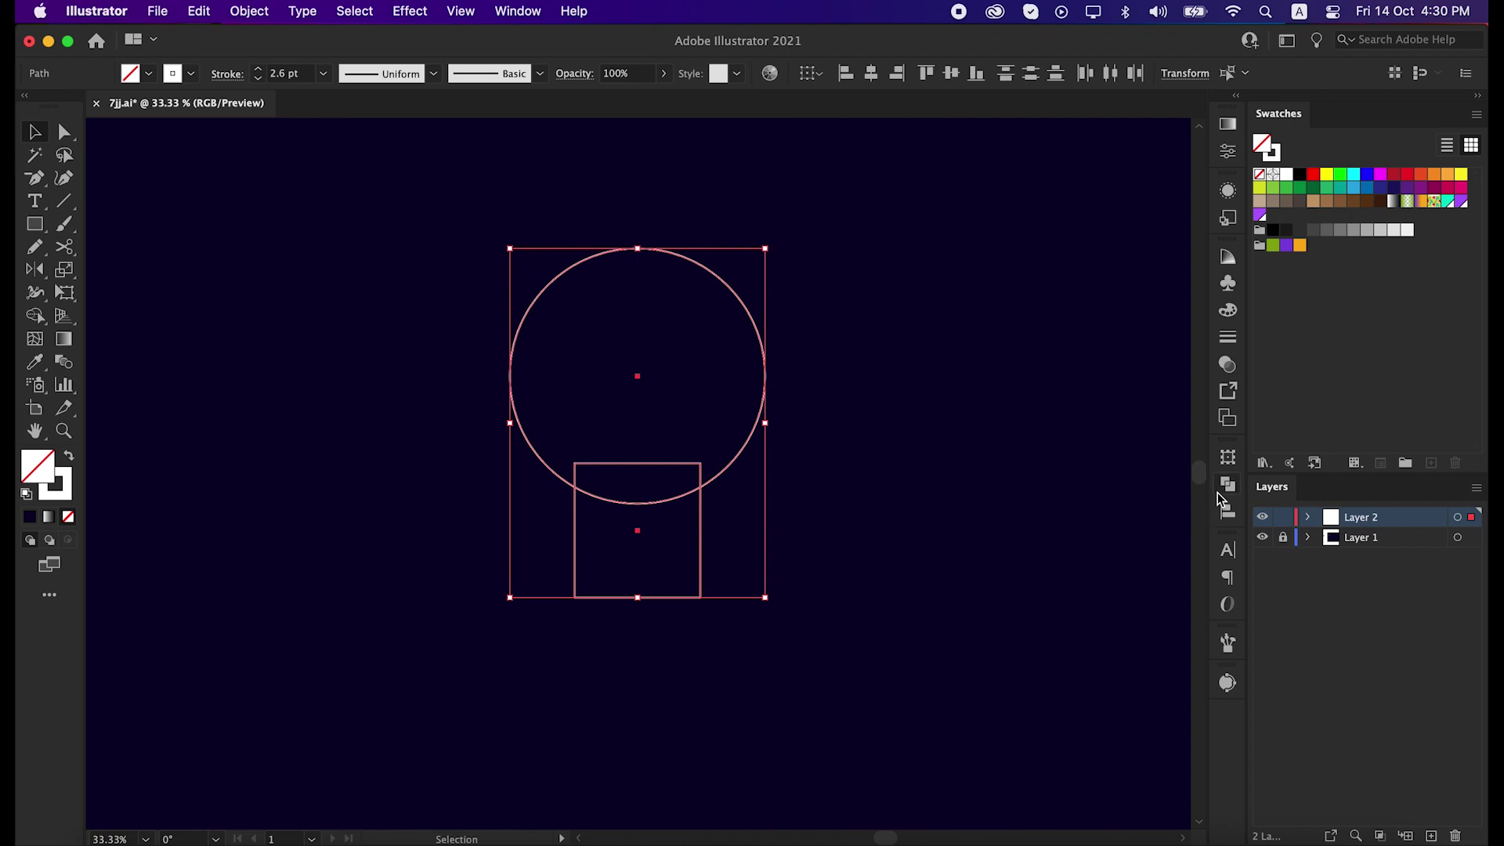
Unite the circle and square into one shape with Pathfinder.
{"action": "left_click", "coordinate": [1222, 486]}
{"action": "left_click", "coordinate": [994, 493]}
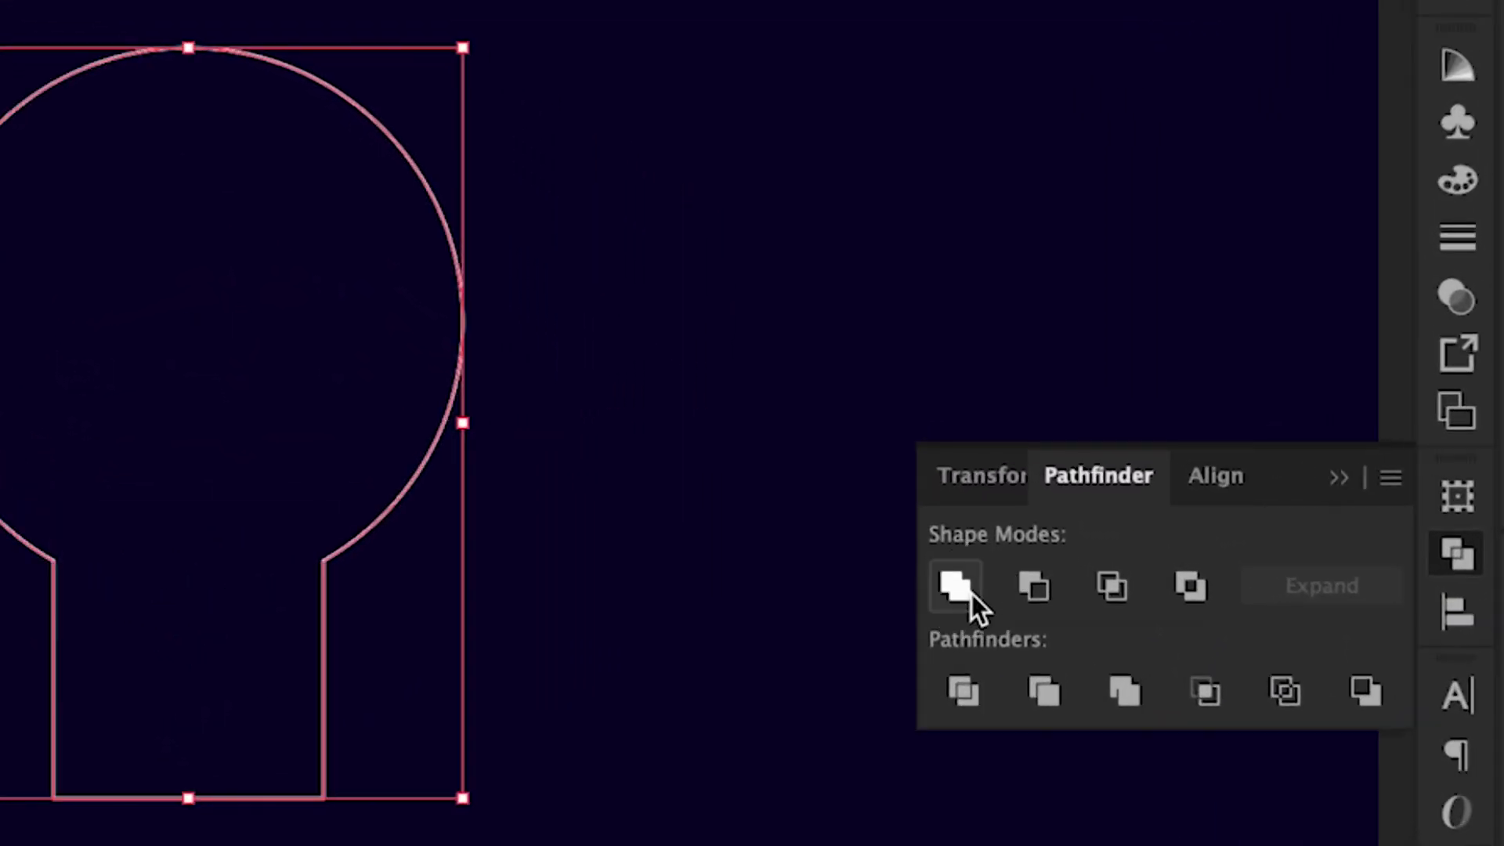
{"action": "left_click", "coordinate": [650, 662]}
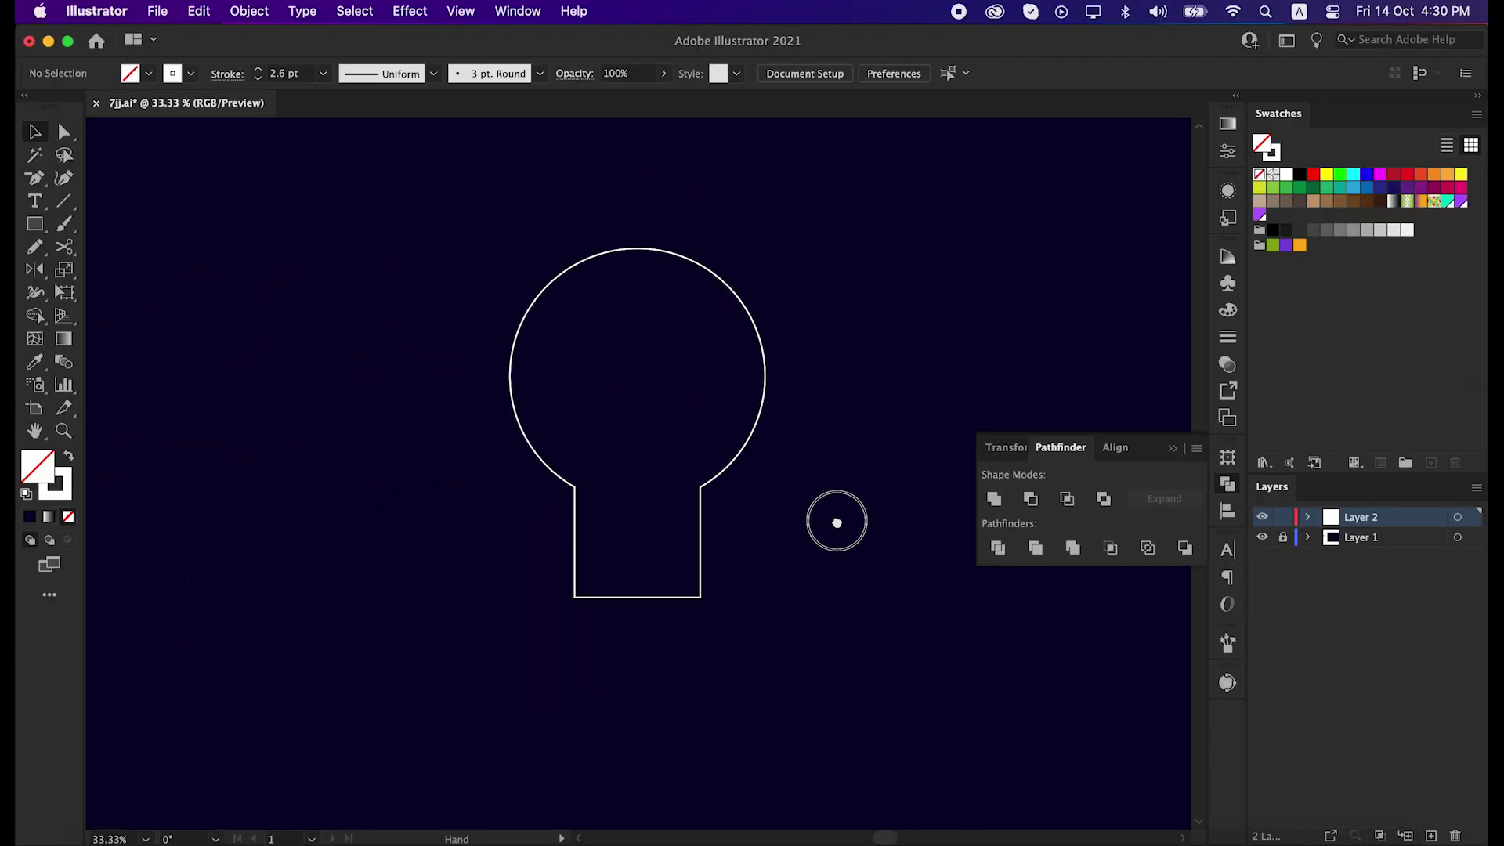
Raise the stem's two bottom anchors to shorten the stem.
{"action": "left_click", "coordinate": [64, 131]}
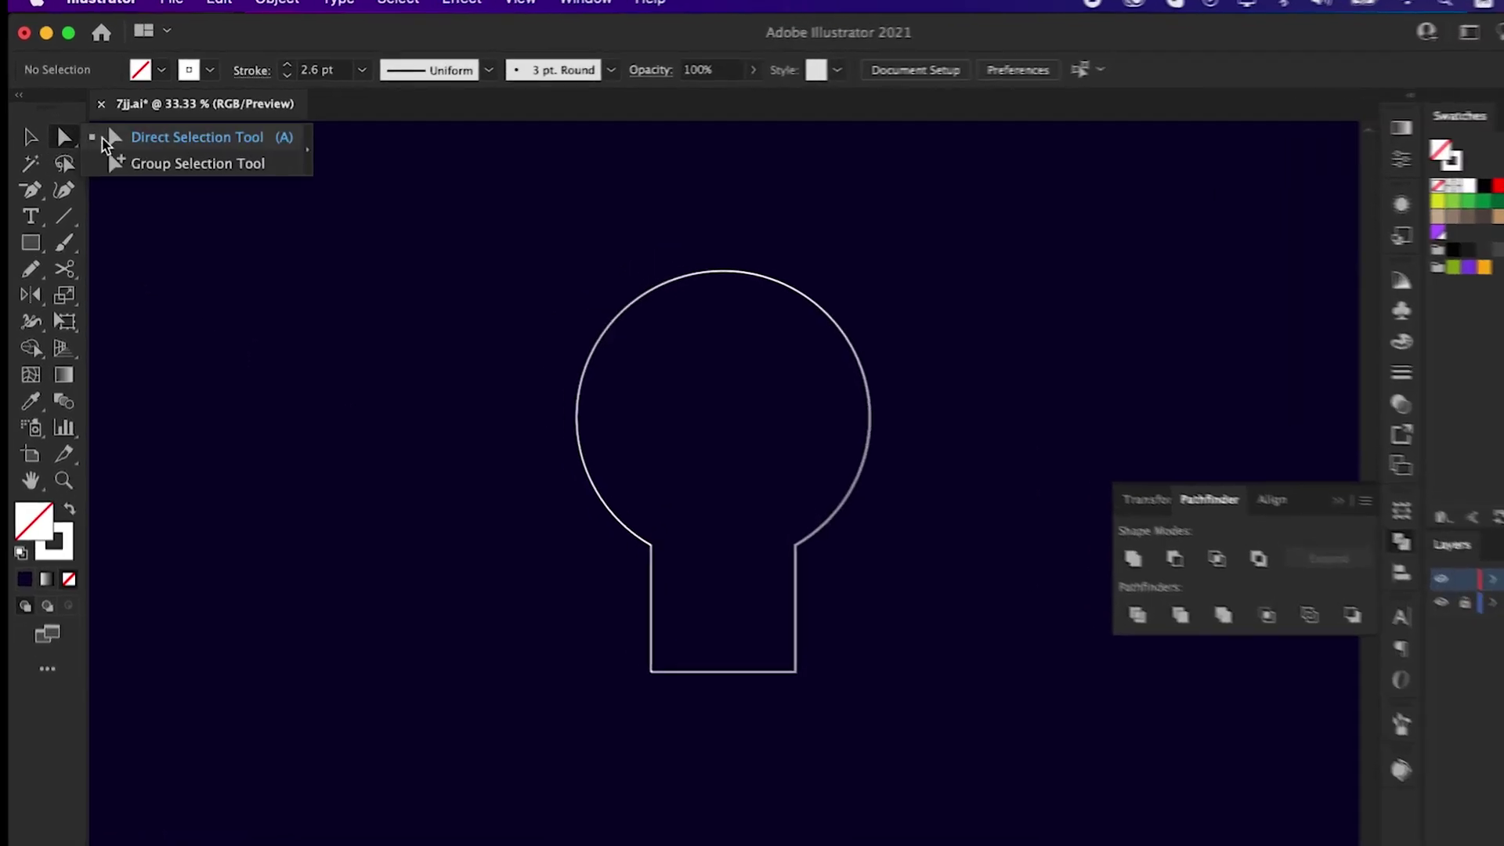
{"action": "left_click_drag", "start_coordinate": [741, 842], "coordinate": [1064, 794]}
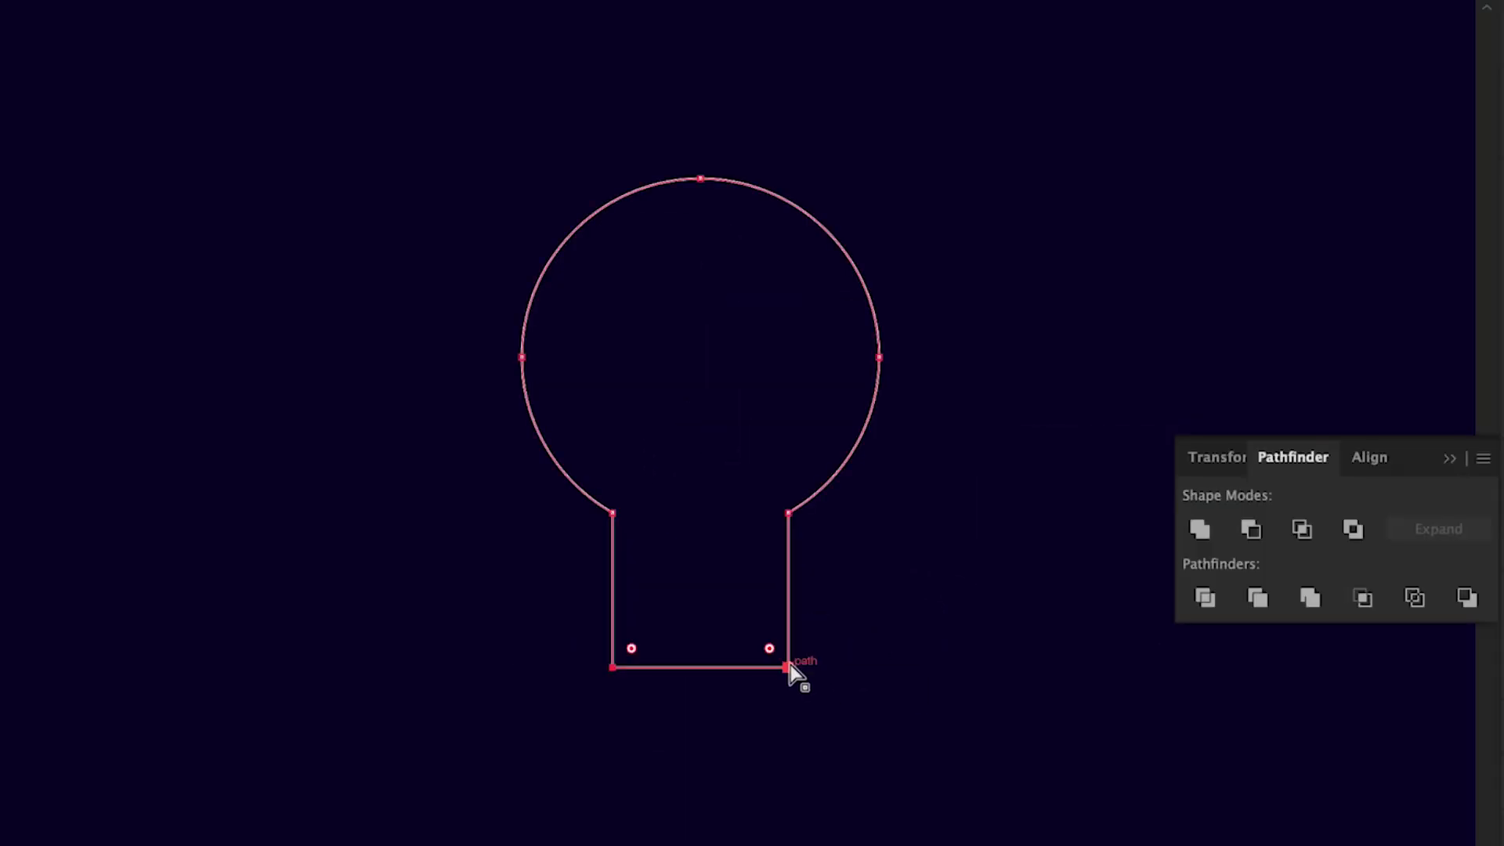
{"action": "left_click_drag", "start_coordinate": [974, 812], "coordinate": [975, 768]}
{"action": "left_click_drag", "start_coordinate": [785, 624], "coordinate": [781, 605]}
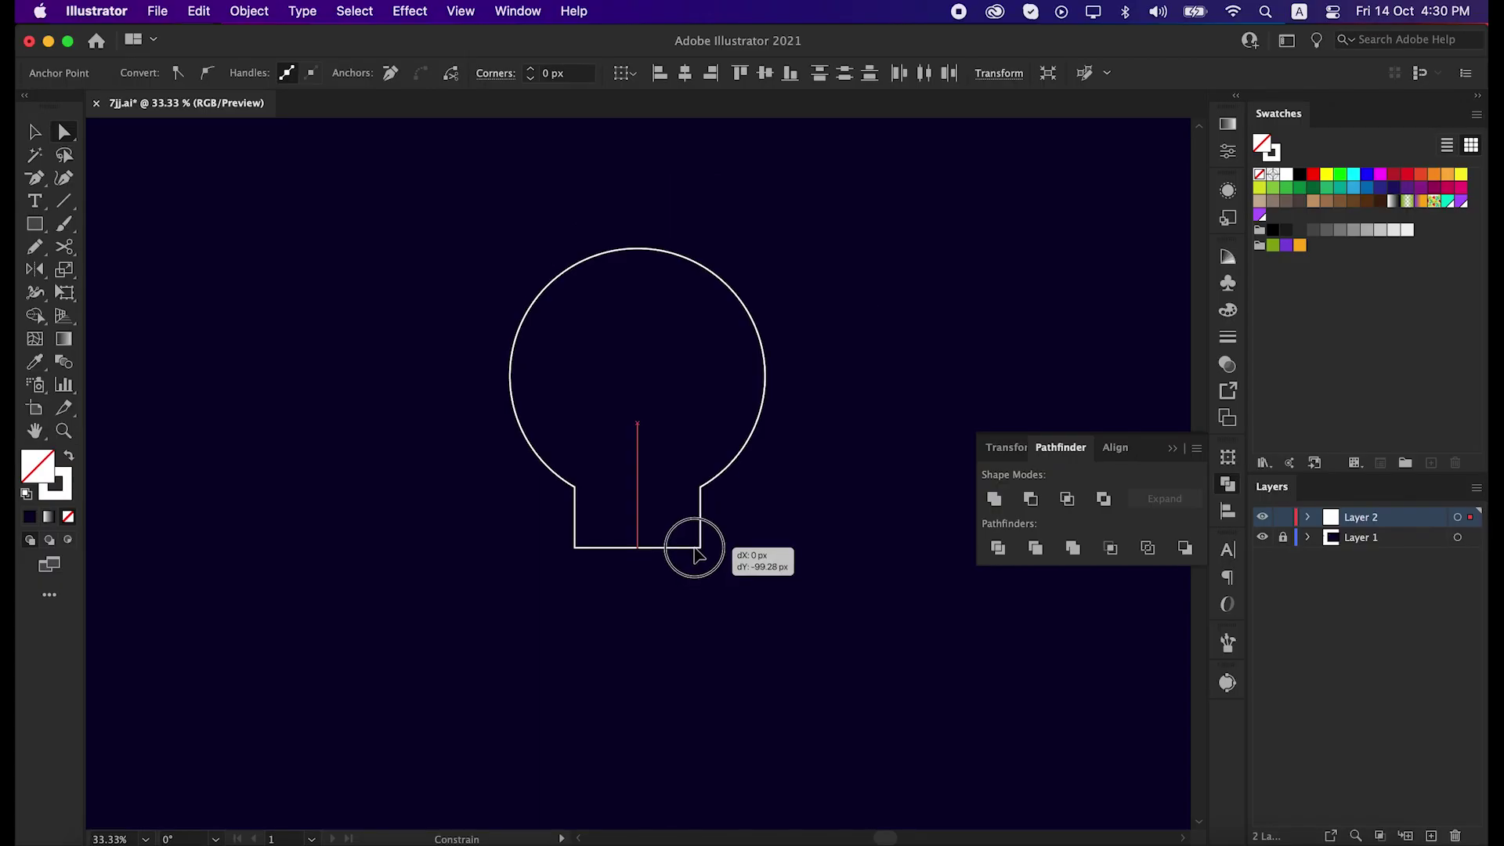
{"action": "left_click_drag", "start_coordinate": [694, 551], "coordinate": [689, 564]}
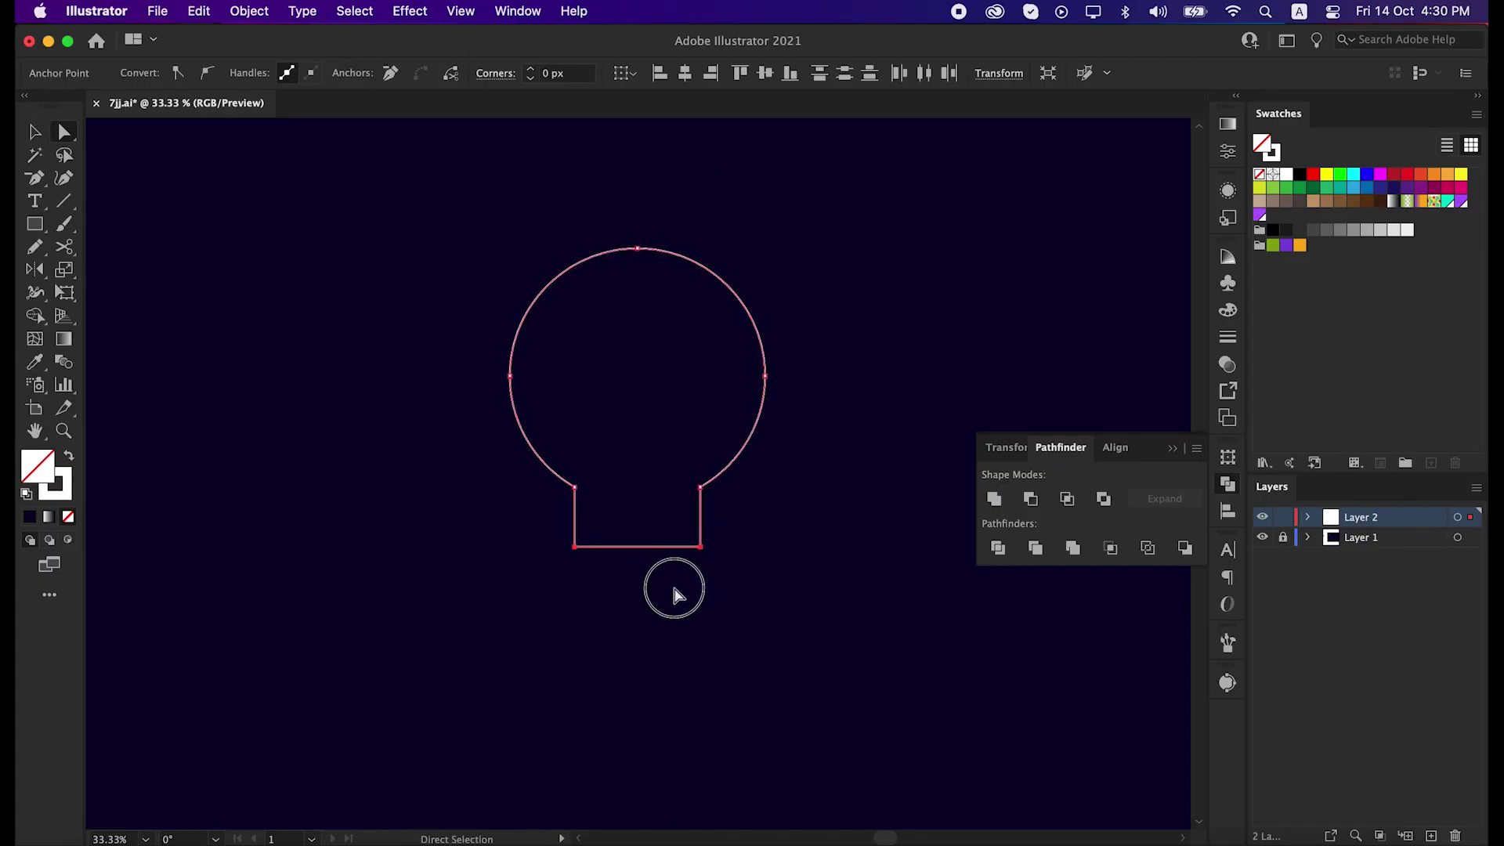
{"action": "key", "text": "v"}
{"action": "left_click", "coordinate": [553, 583]}
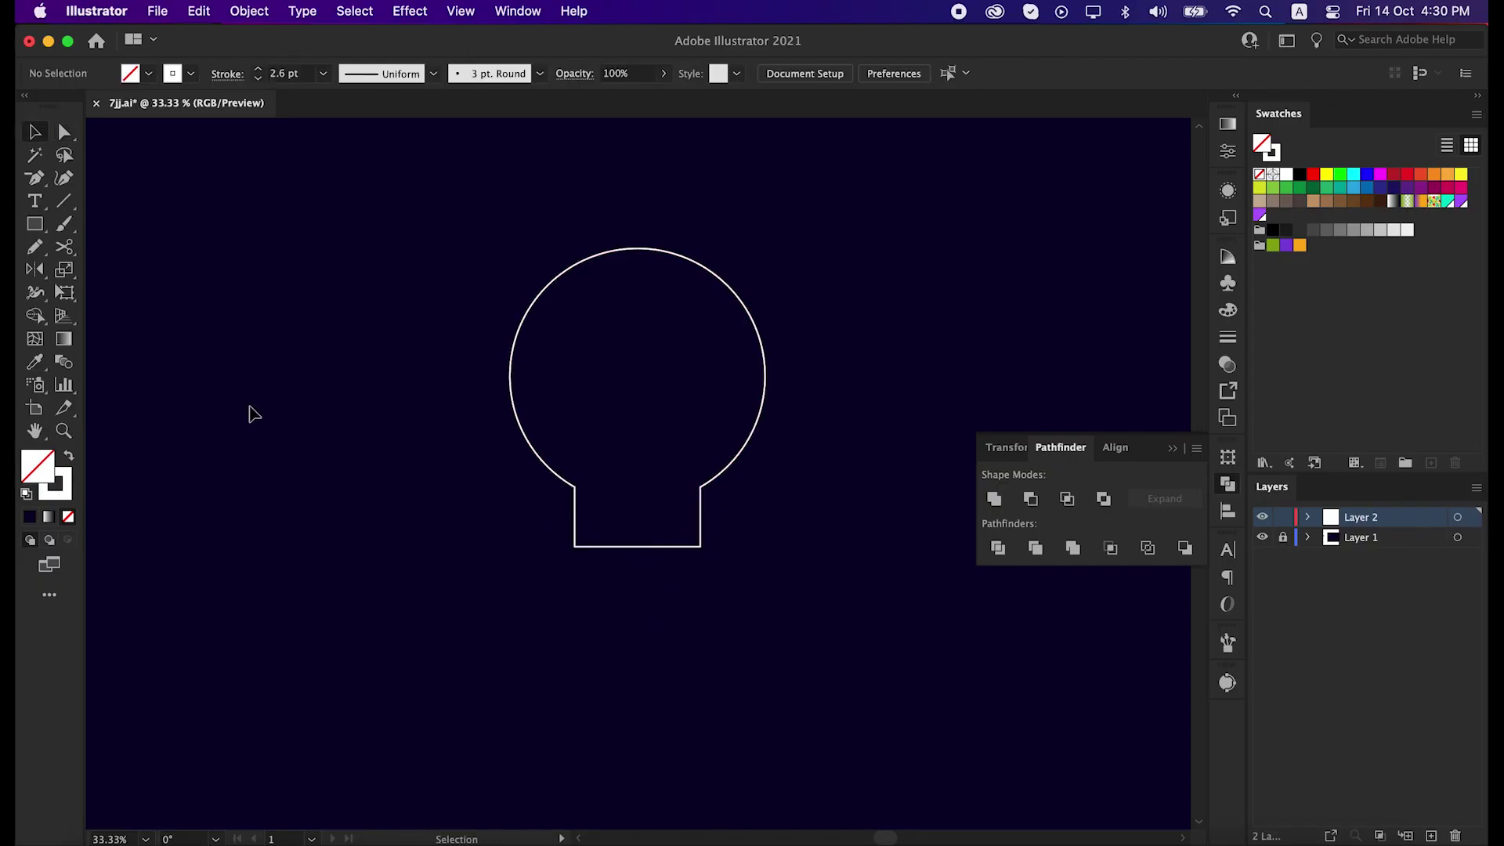
Round the neck's left and right corners into smooth curves with the live-corner widget.
{"action": "left_click", "coordinate": [62, 136]}
{"action": "left_click", "coordinate": [576, 484]}
{"action": "left_click", "coordinate": [700, 487]}
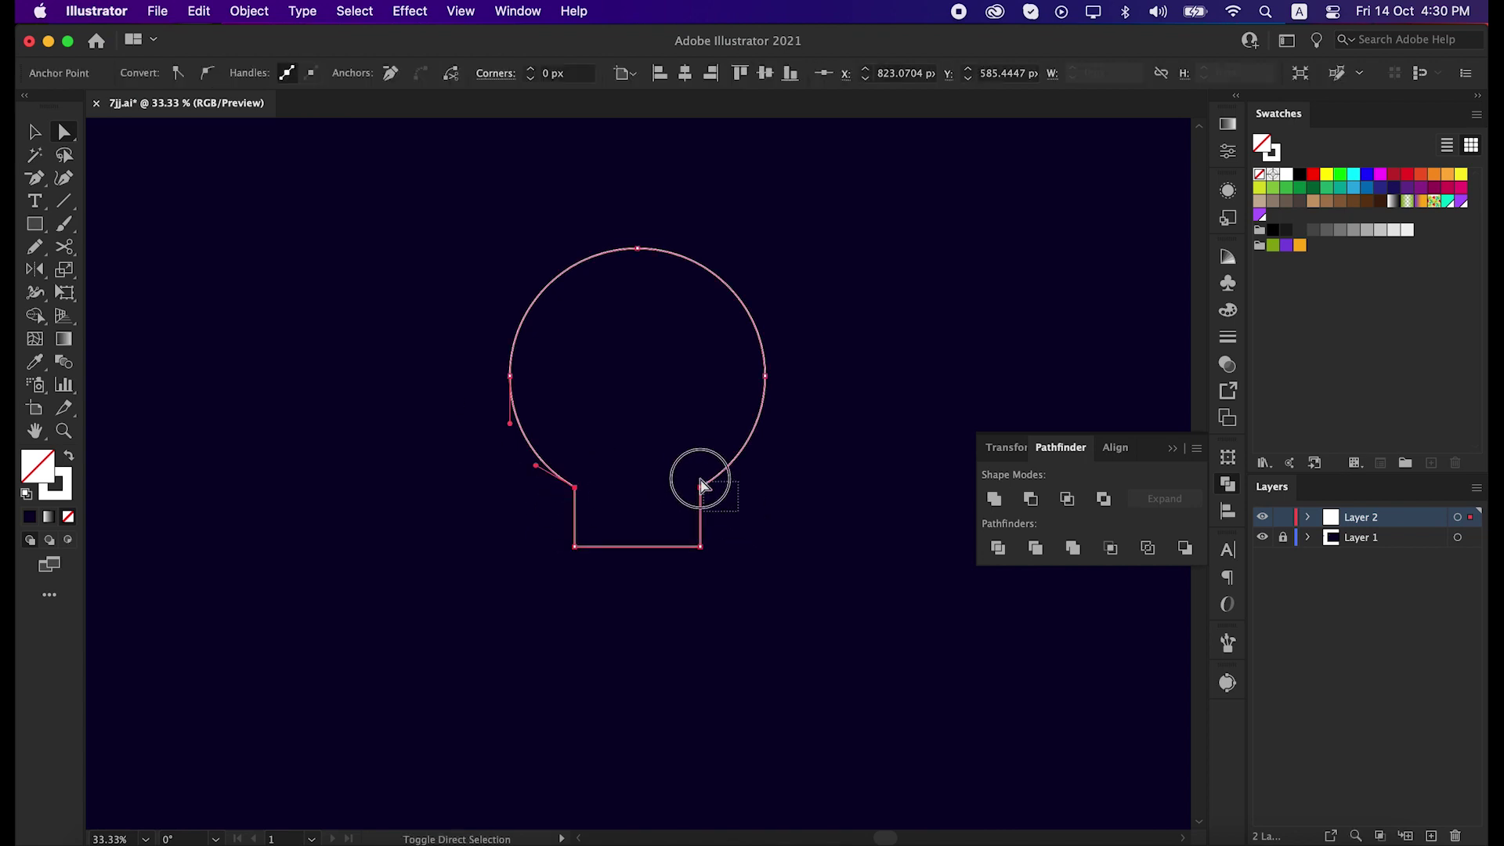
{"action": "left_click_drag", "start_coordinate": [716, 499], "coordinate": [718, 632]}
{"action": "left_click", "coordinate": [725, 614]}
{"action": "scroll", "coordinate": [729, 579], "scroll_direction": "up", "scroll_amount": 1}
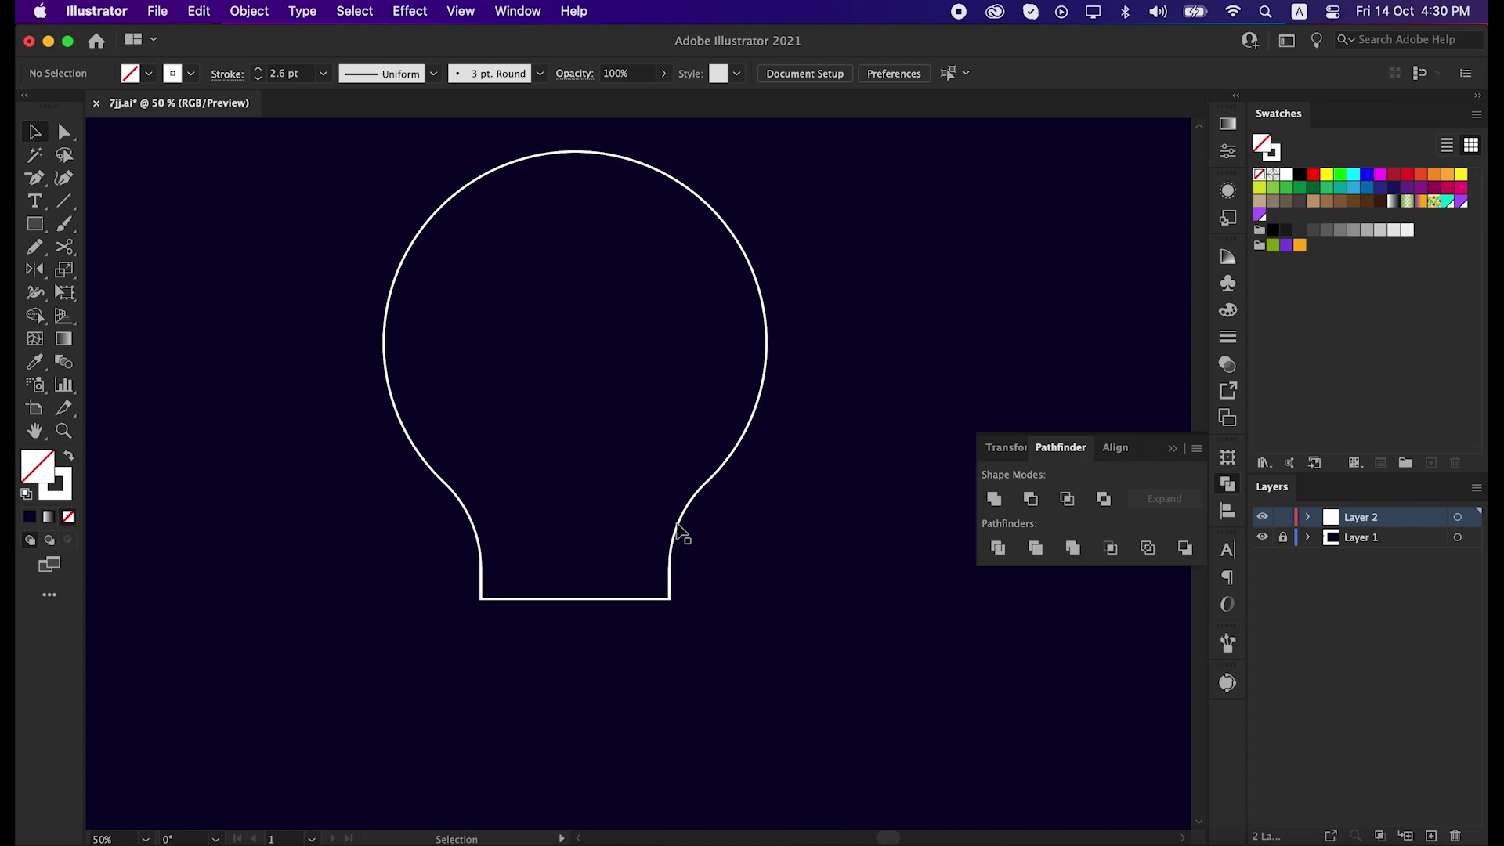
Draw two wide horizontal bars beneath the bulb.
{"action": "left_click", "coordinate": [1174, 449]}
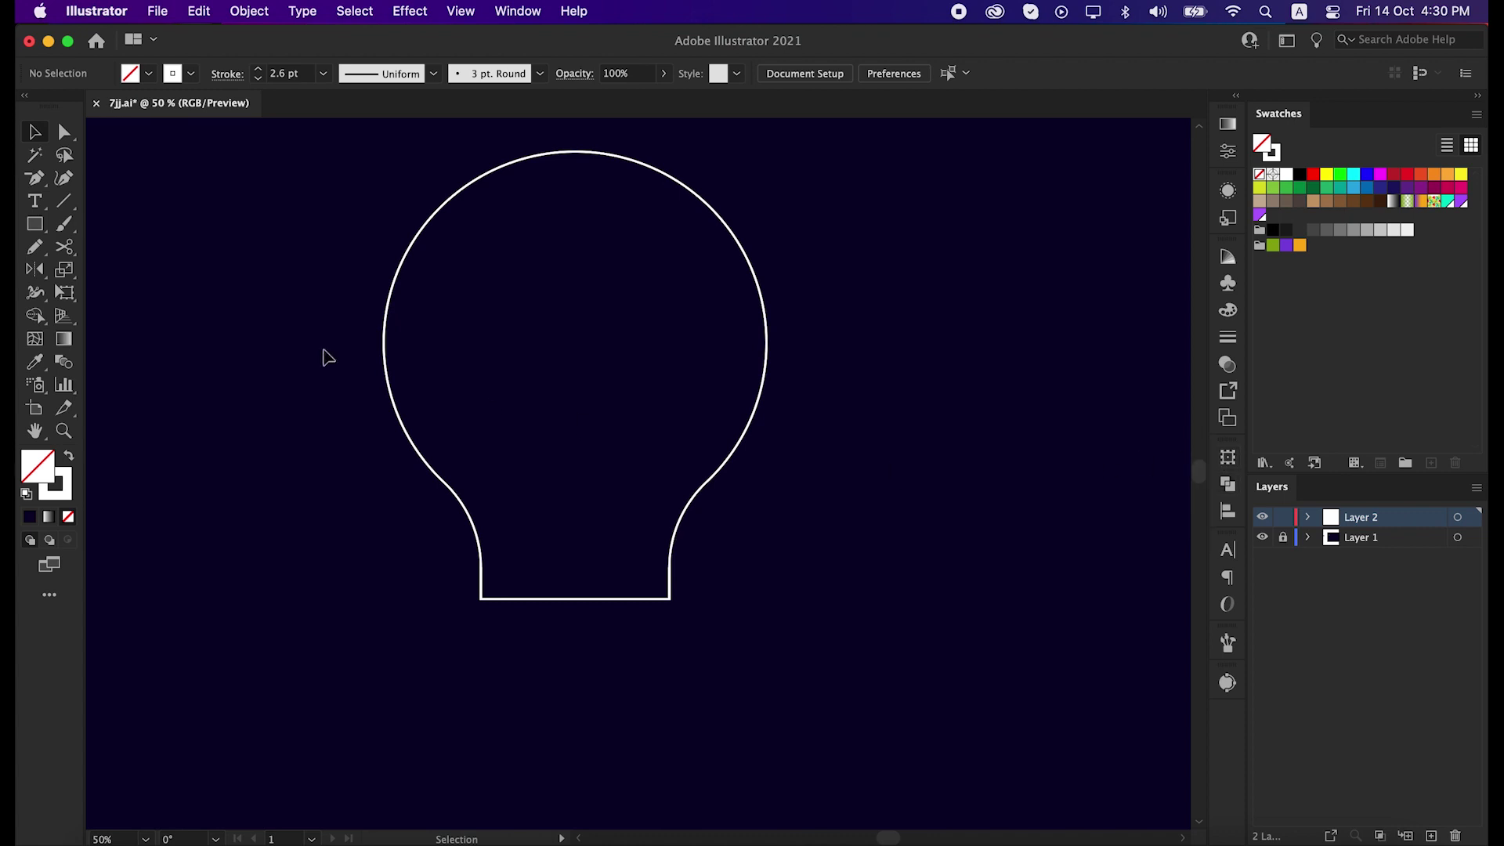
{"action": "left_click", "coordinate": [45, 227]}
{"action": "left_click", "coordinate": [129, 229]}
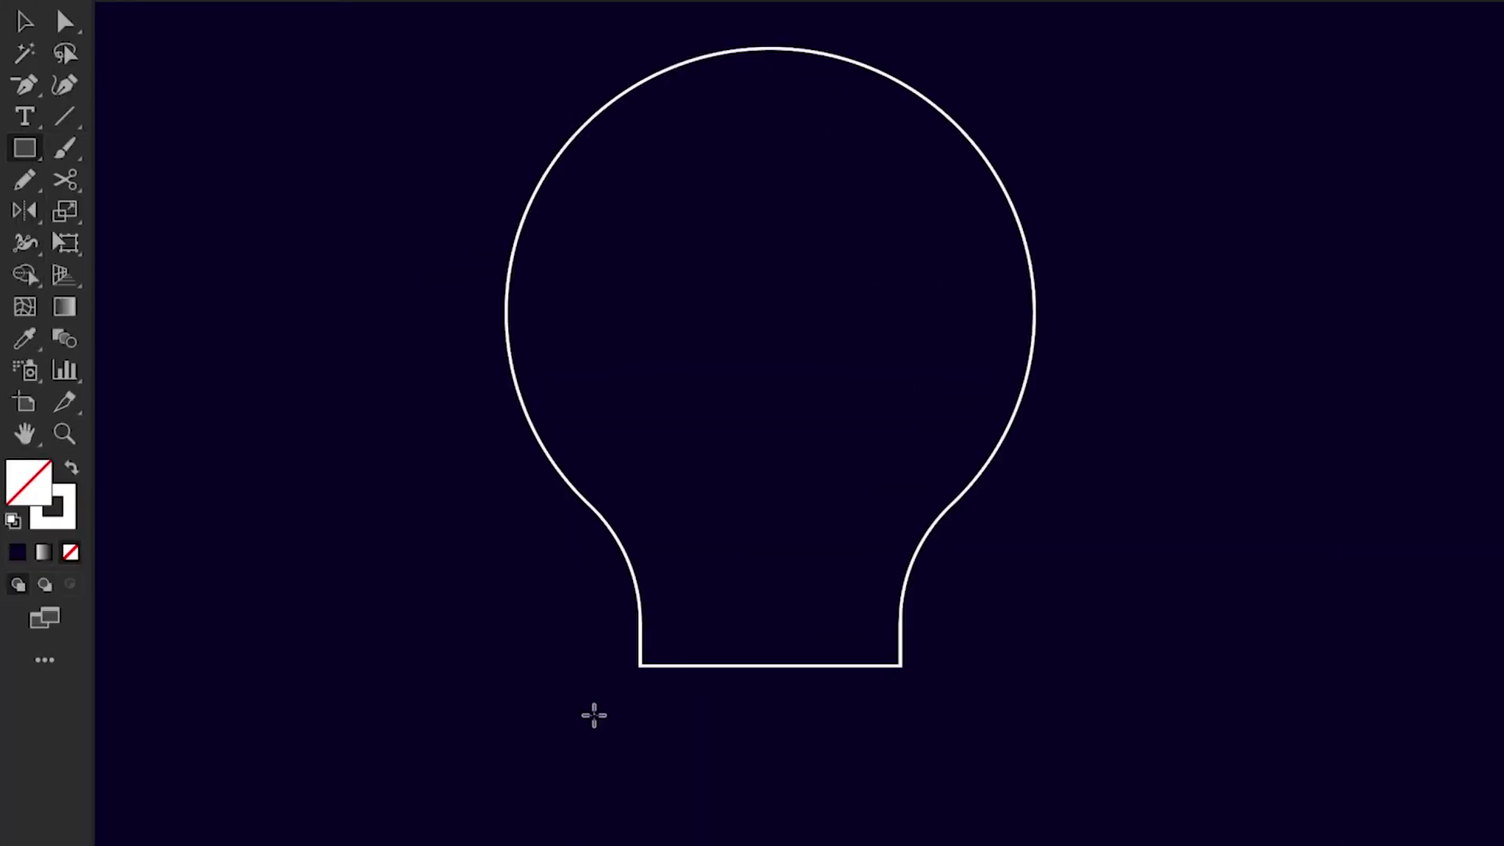
{"action": "left_click_drag", "start_coordinate": [635, 703], "coordinate": [890, 734]}
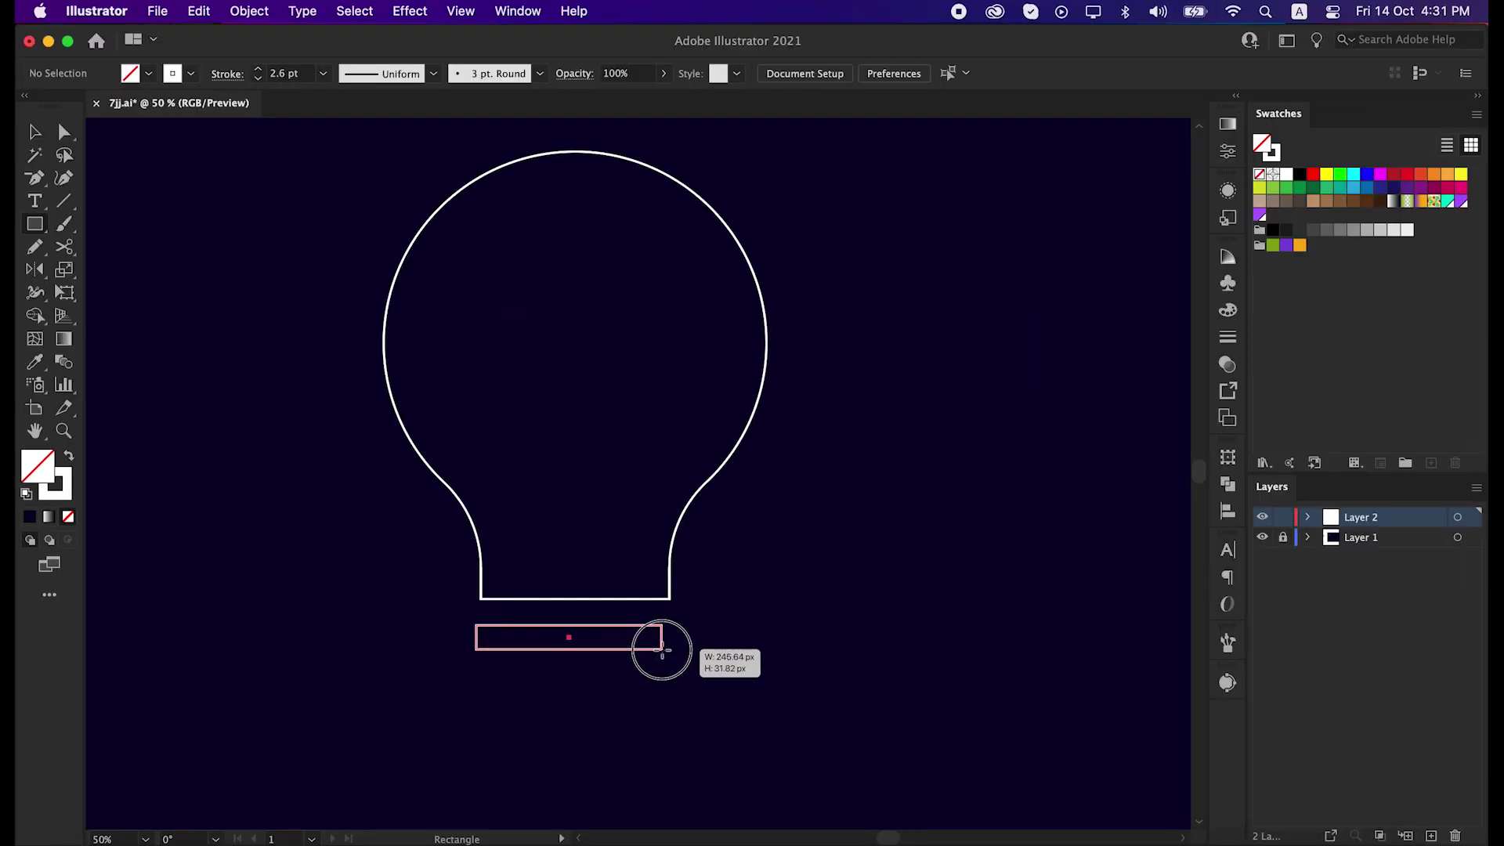
{"action": "left_click_drag", "start_coordinate": [662, 649], "coordinate": [624, 709]}
{"action": "key", "text": "v"}
{"action": "left_click", "coordinate": [637, 697]}
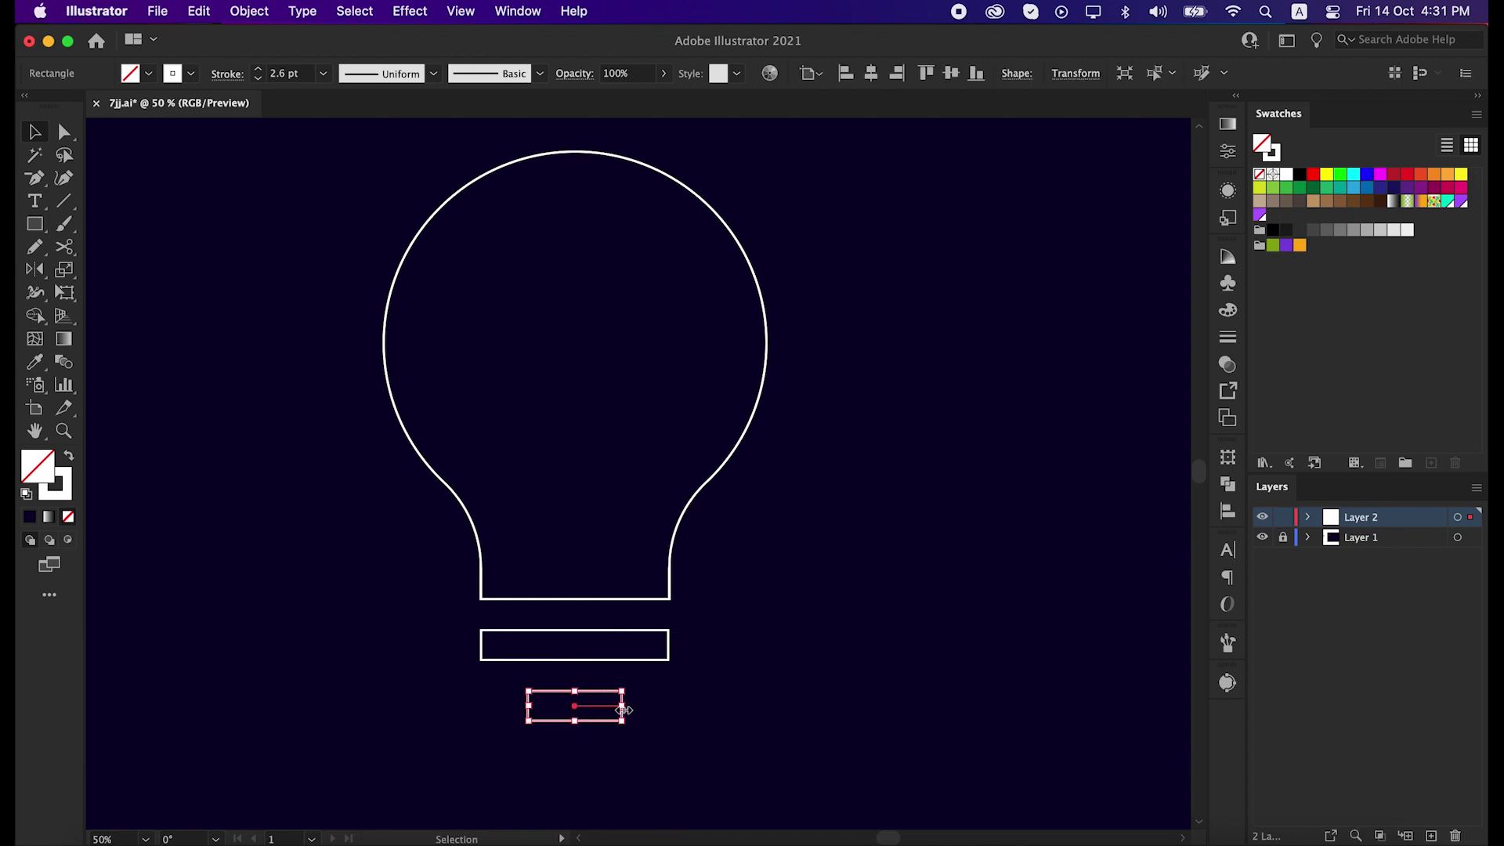
Narrow the upper bar to about 192 px, then duplicate it, rotate the copy 90° and centre it.
{"action": "left_click", "coordinate": [671, 664]}
{"action": "left_click", "coordinate": [670, 651]}
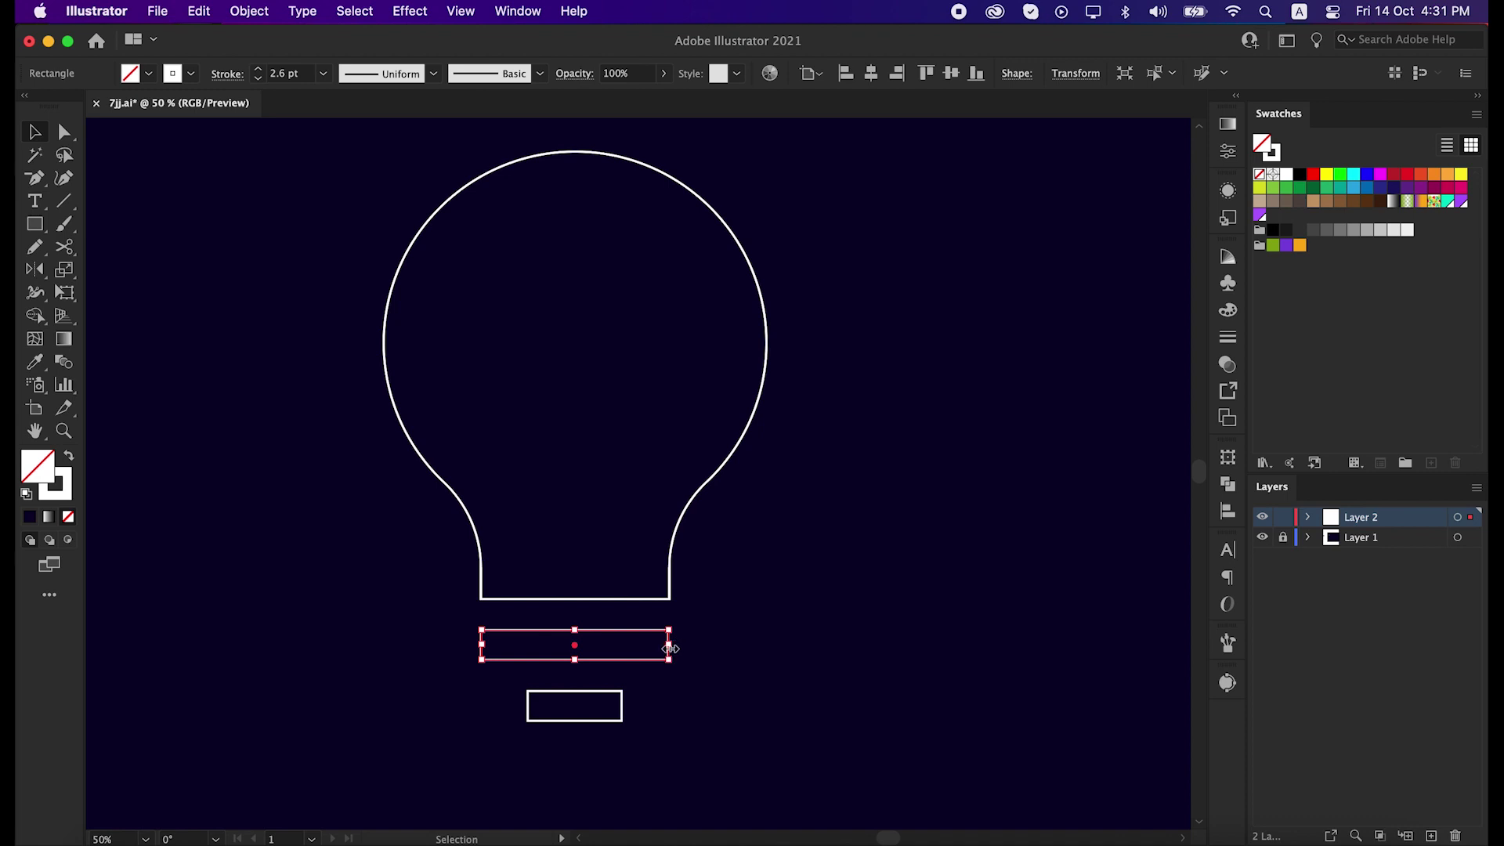
{"action": "left_click_drag", "start_coordinate": [670, 648], "coordinate": [586, 713]}
{"action": "left_click", "coordinate": [688, 698]}
{"action": "left_click", "coordinate": [869, 744]}
{"action": "left_click", "coordinate": [708, 715]}
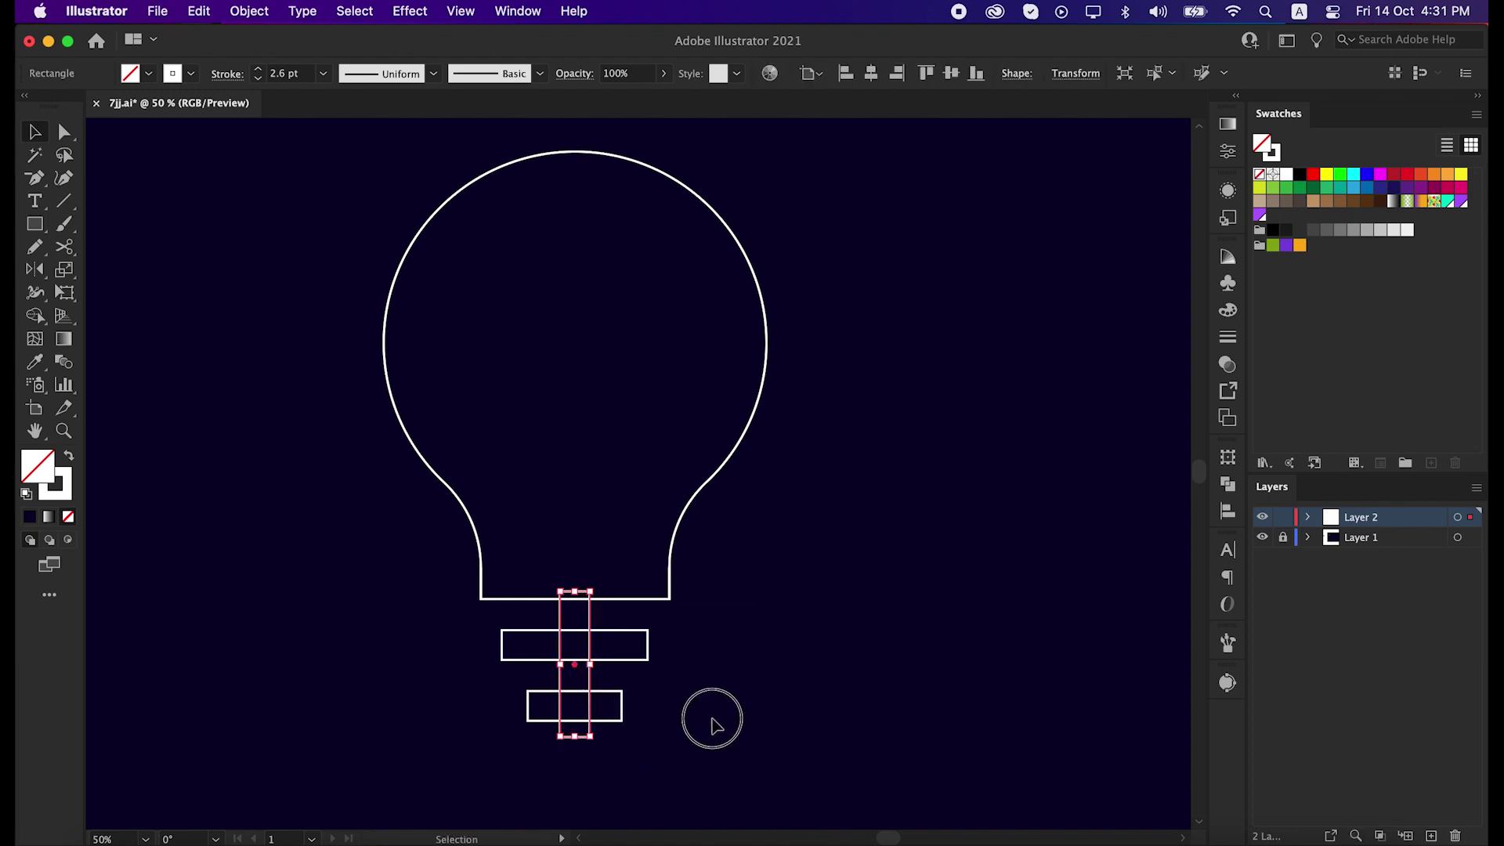
{"action": "left_click_drag", "start_coordinate": [501, 751], "coordinate": [728, 639]}
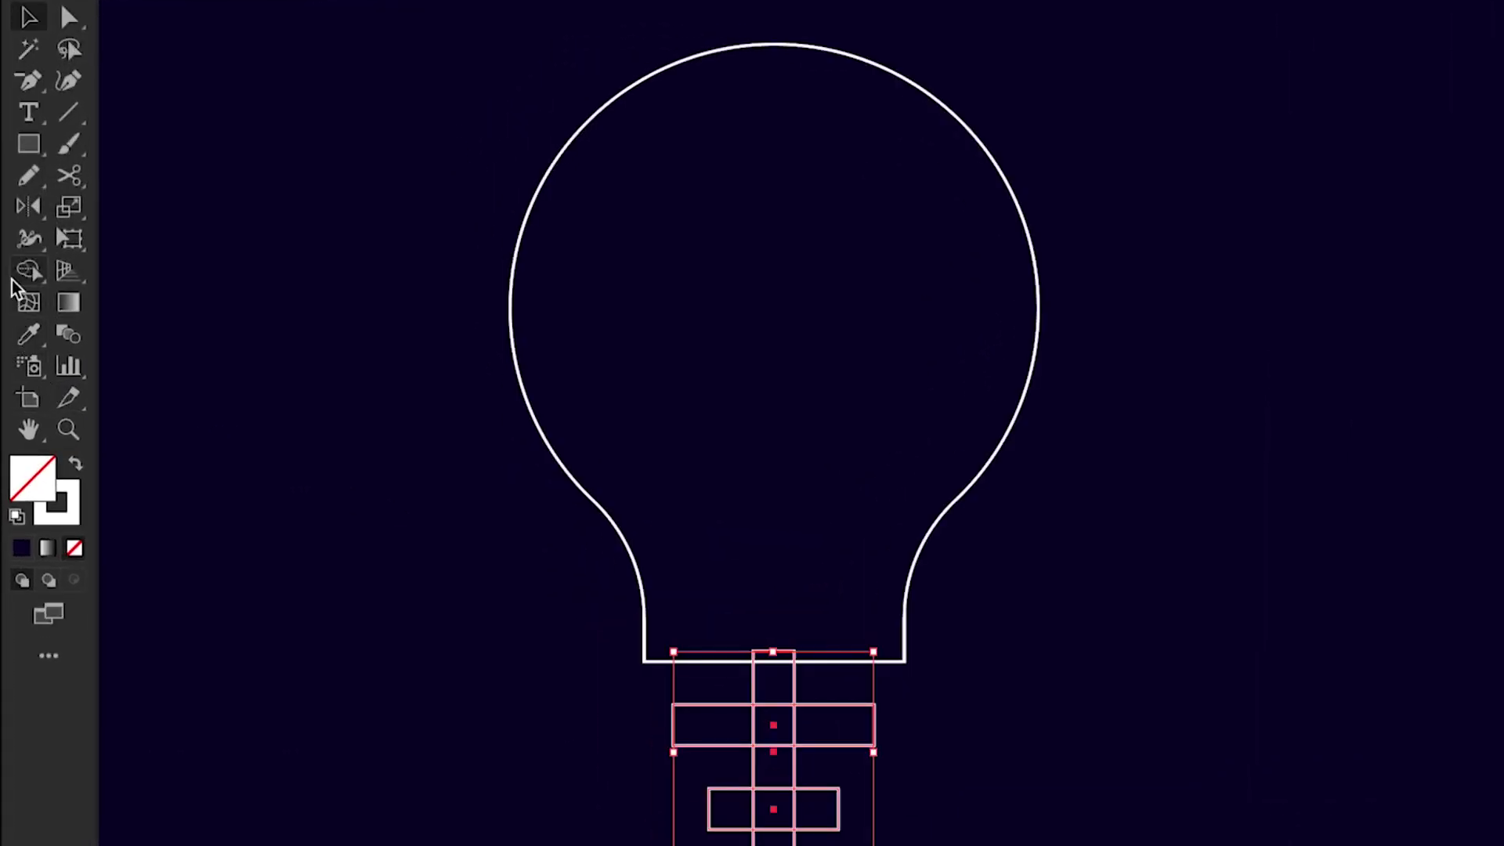
{"action": "left_click", "coordinate": [19, 280]}
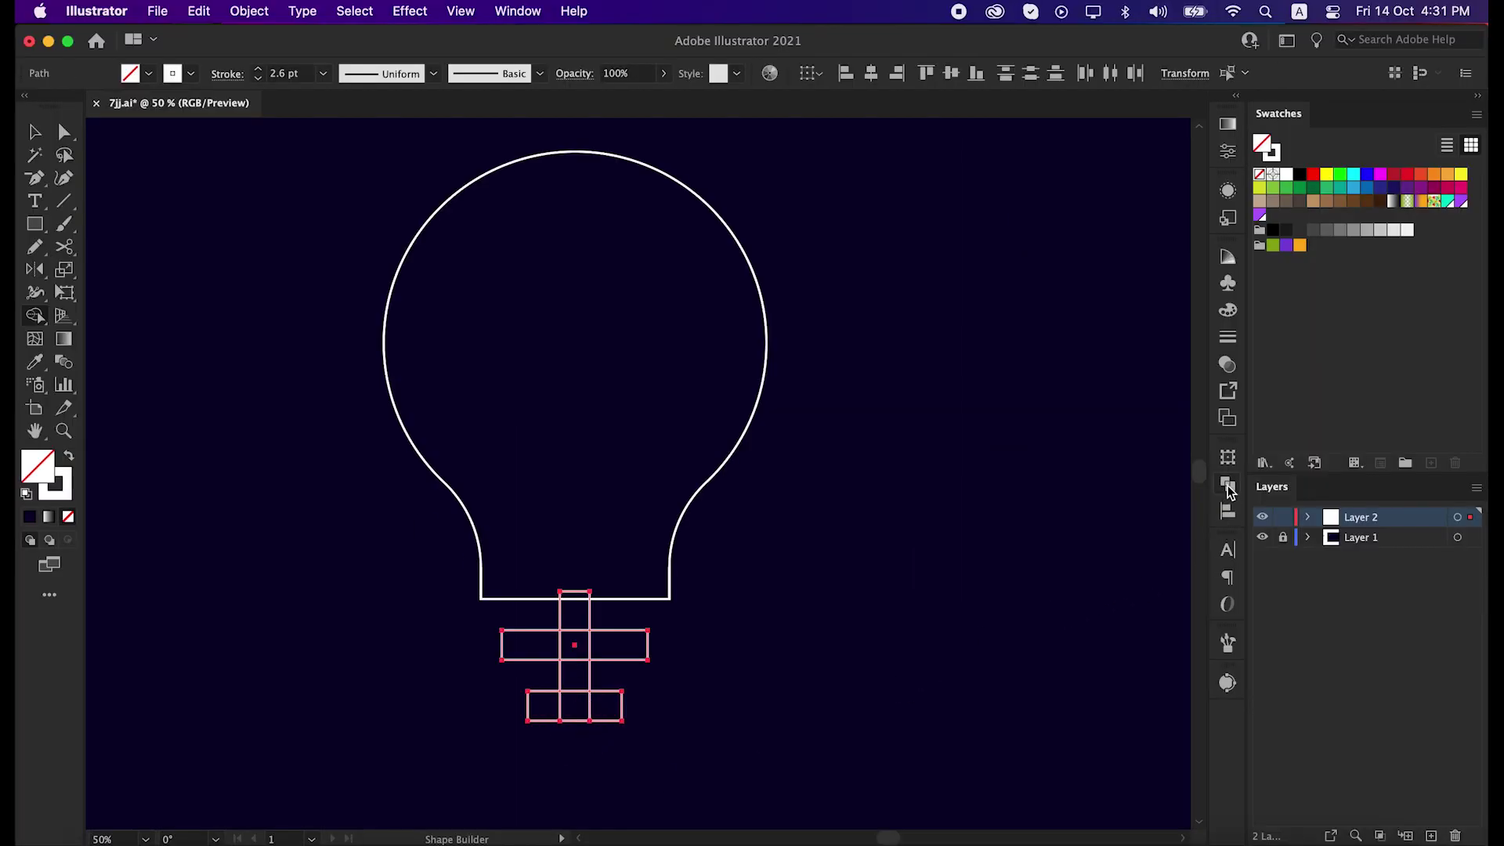
Unite the three bars into one base, then unite the base with the bulb.
{"action": "left_click", "coordinate": [1228, 486]}
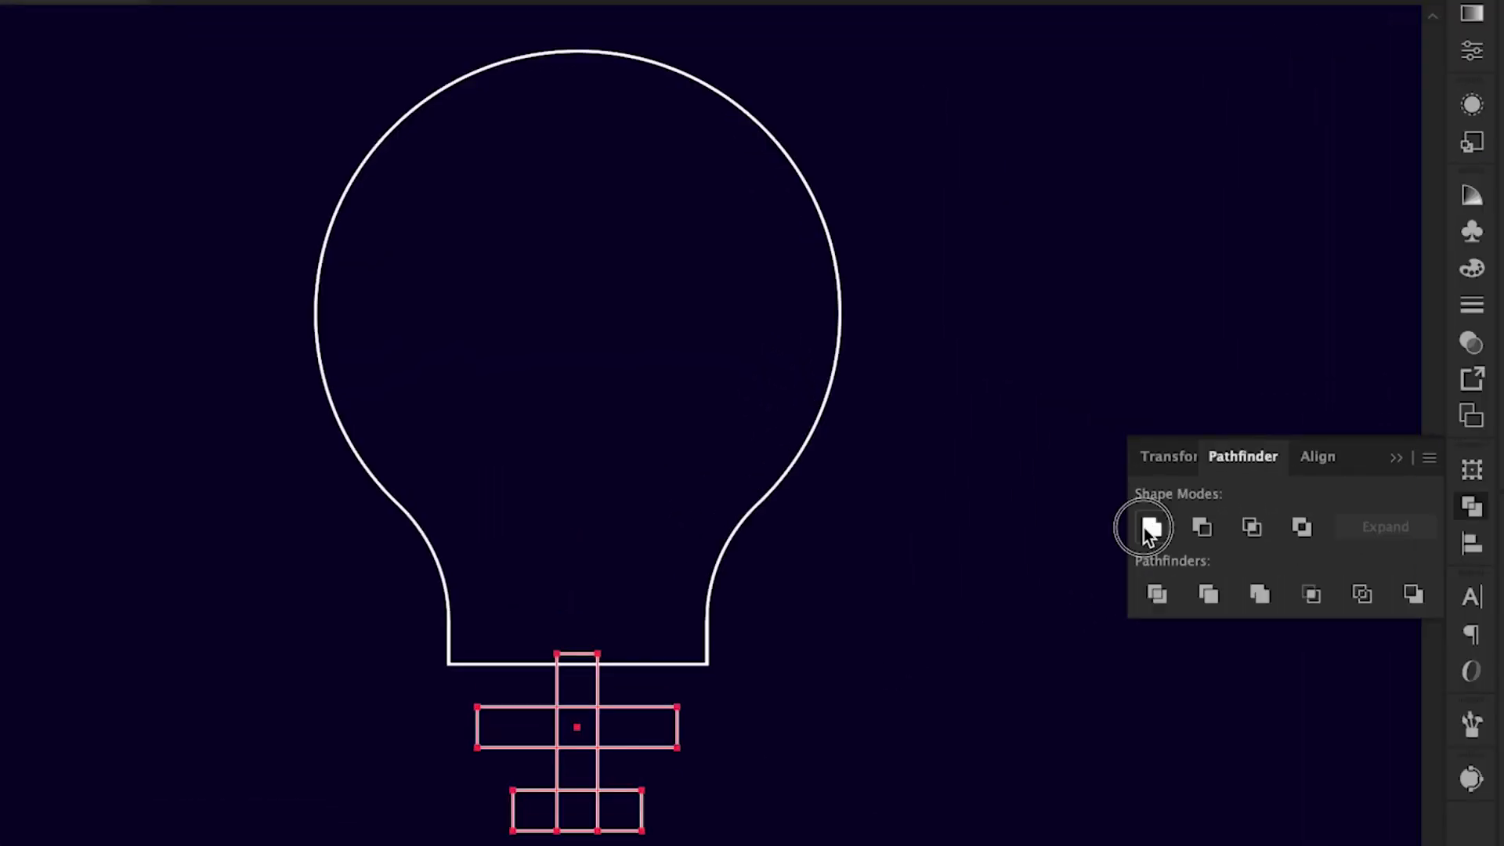
{"action": "left_click", "coordinate": [1148, 528]}
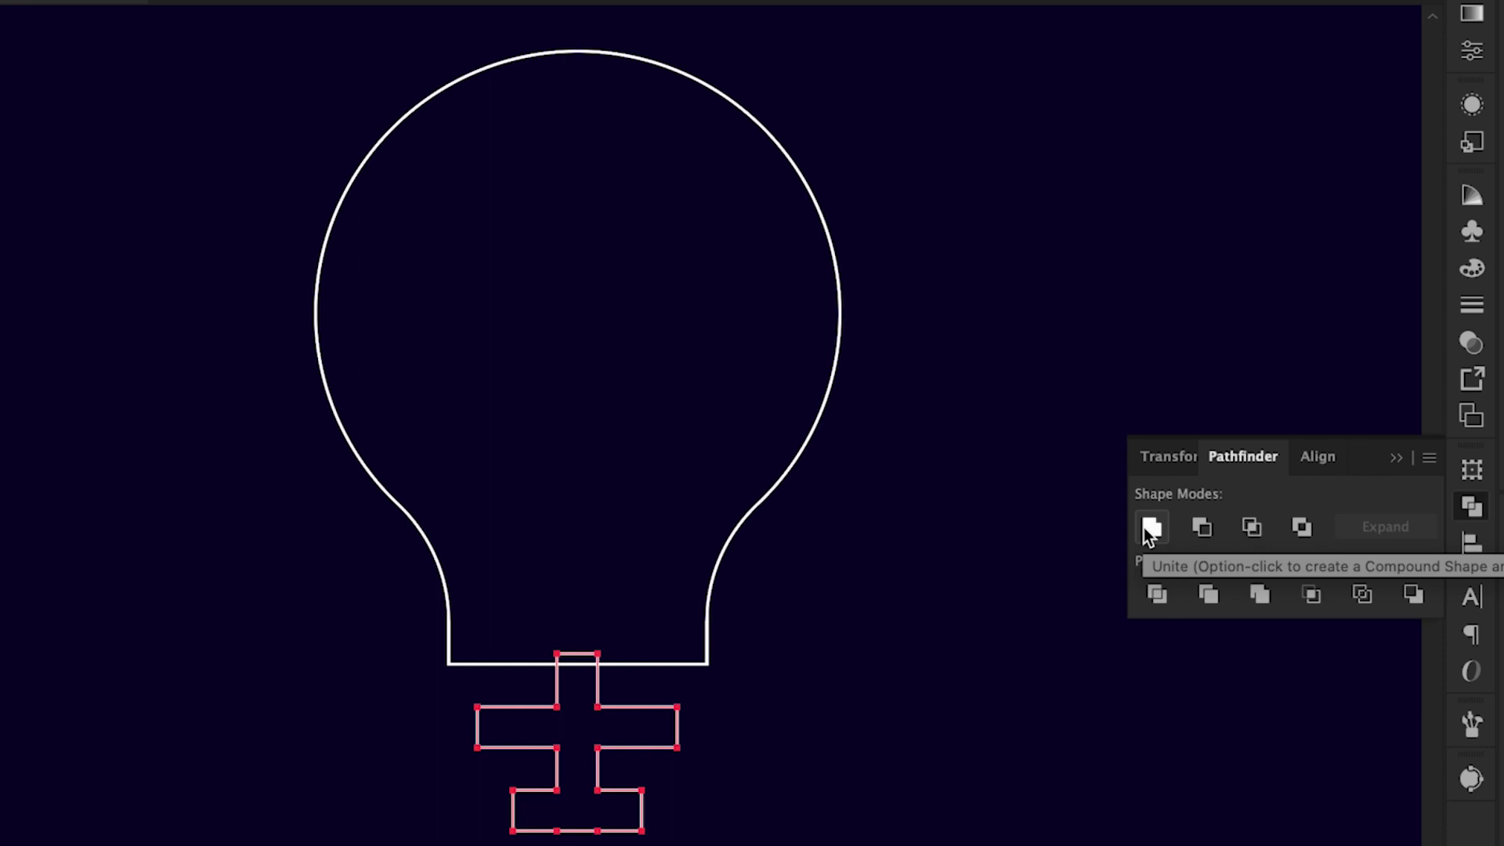
{"action": "left_click", "coordinate": [893, 691]}
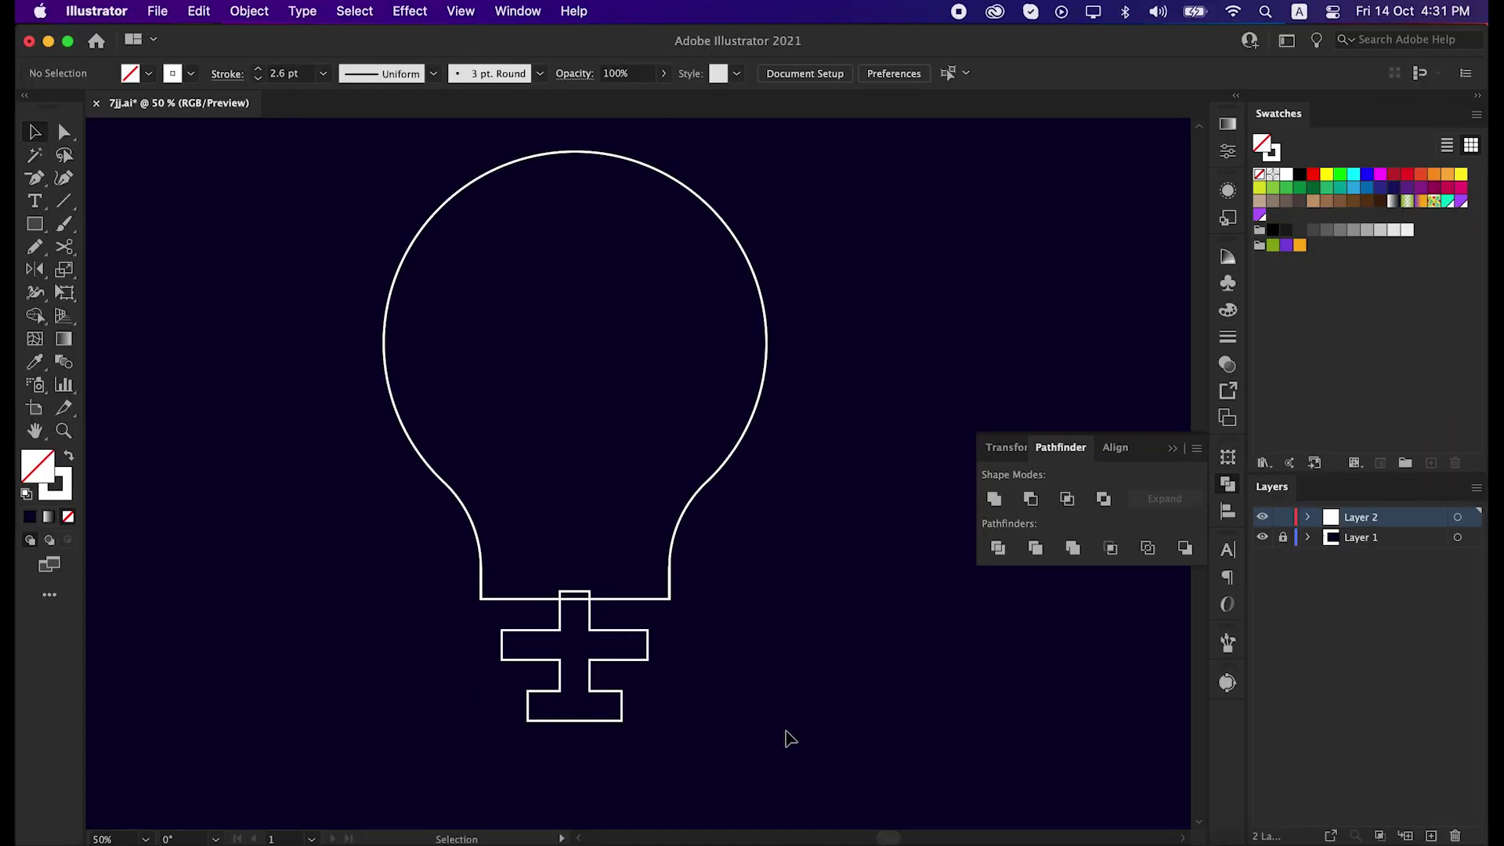
{"action": "left_click_drag", "start_coordinate": [865, 844], "coordinate": [469, 515]}
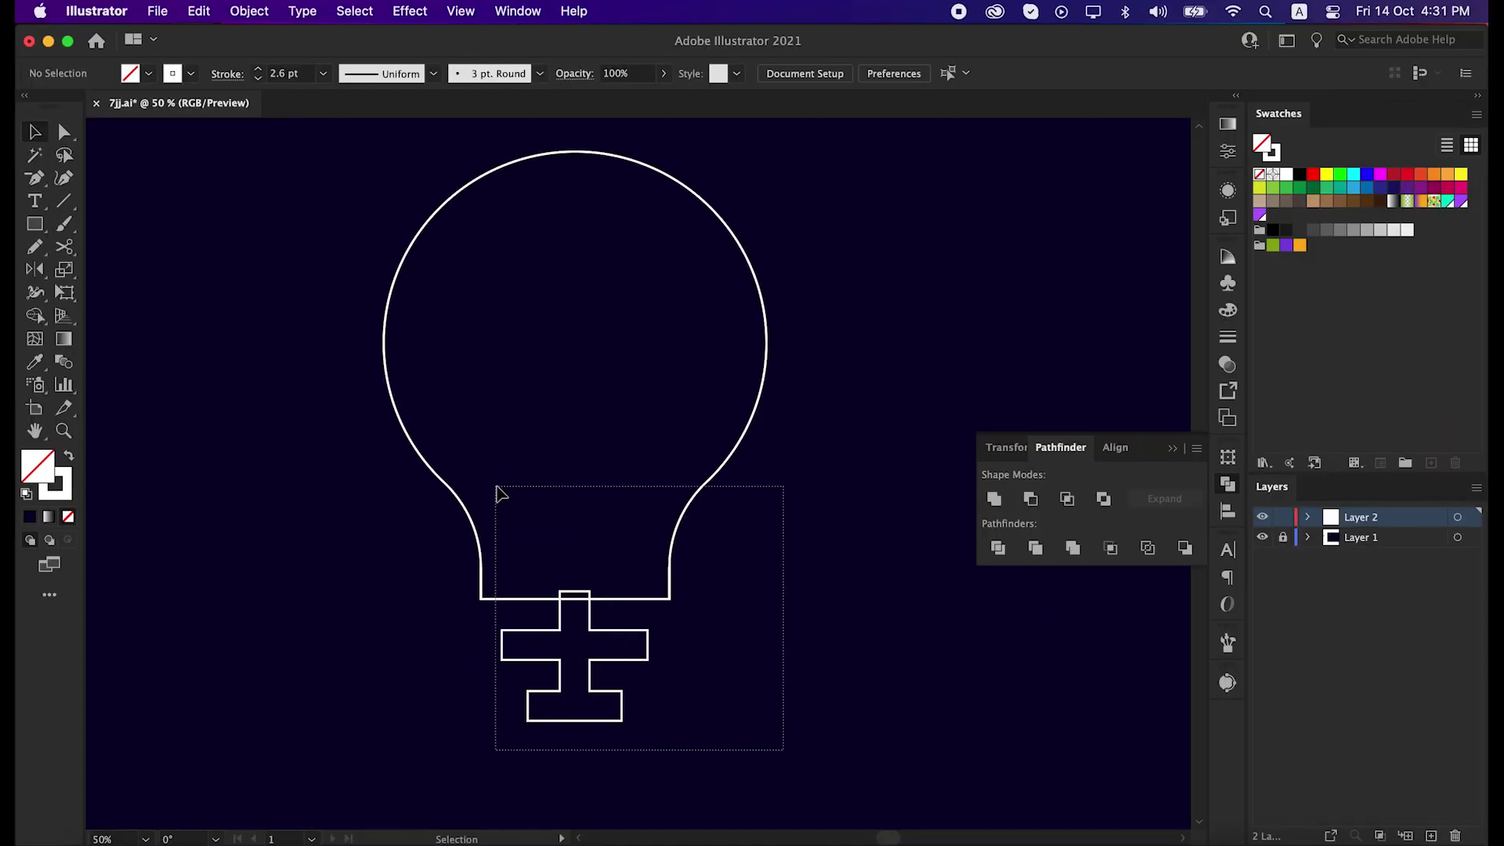
{"action": "left_click", "coordinate": [995, 499]}
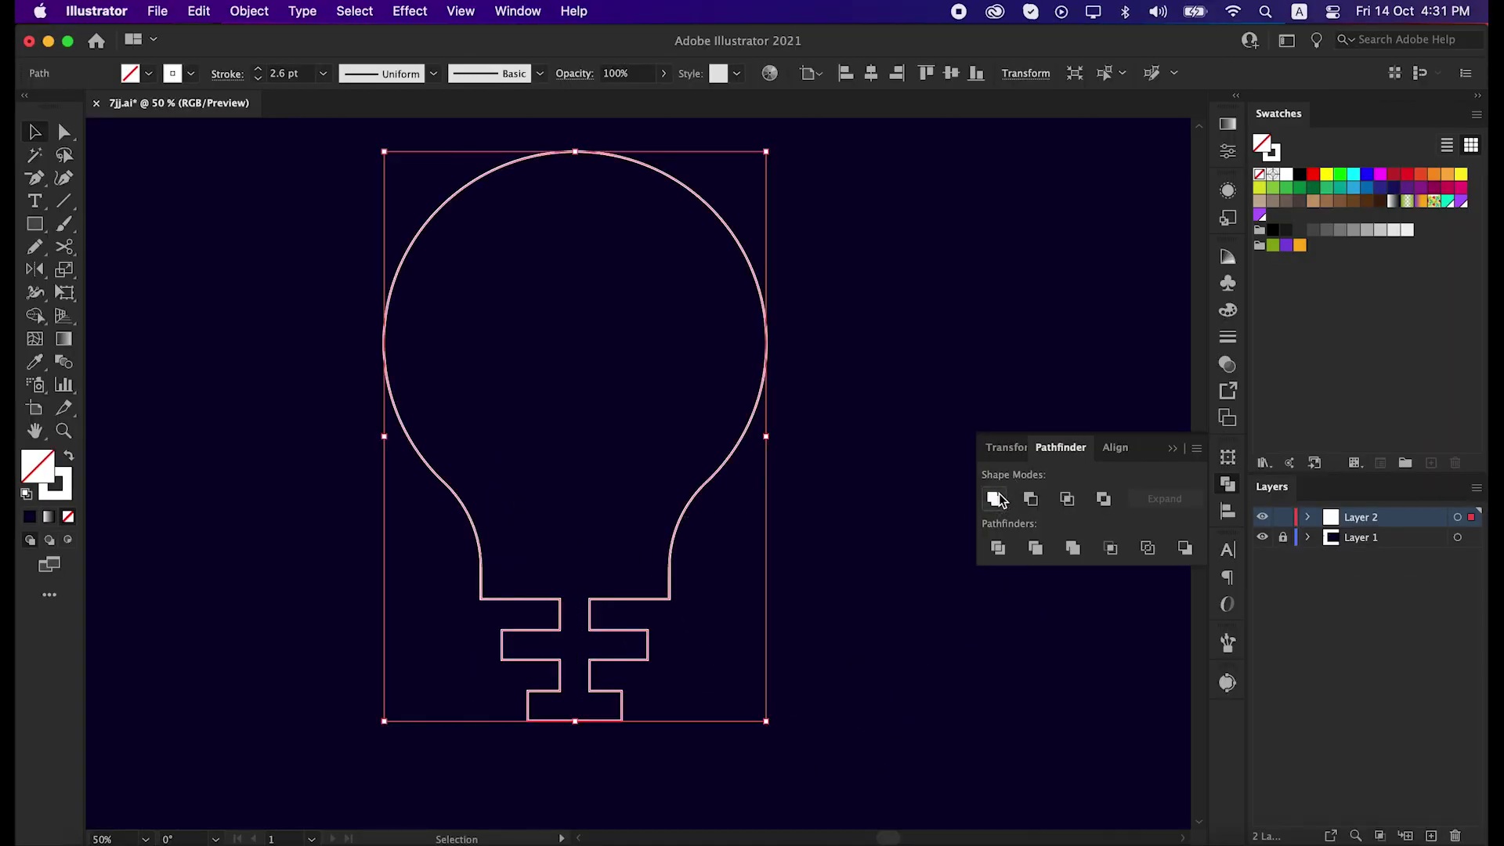
{"action": "left_click", "coordinate": [1173, 448]}
{"action": "key", "text": "super+minus"}
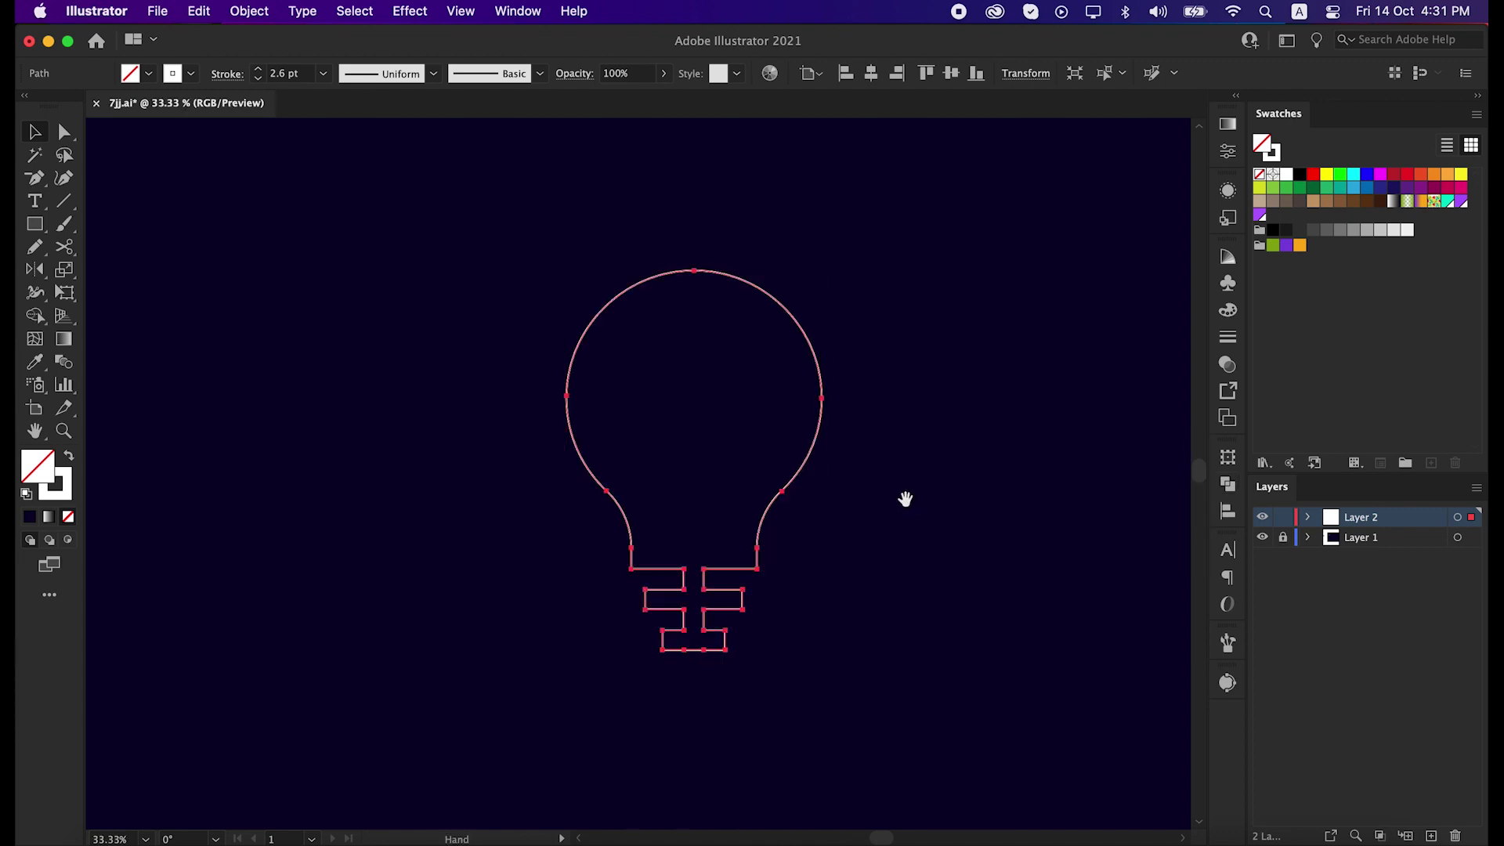
{"action": "left_click_drag", "start_coordinate": [903, 498], "coordinate": [885, 537]}
{"action": "left_click", "coordinate": [866, 577]}
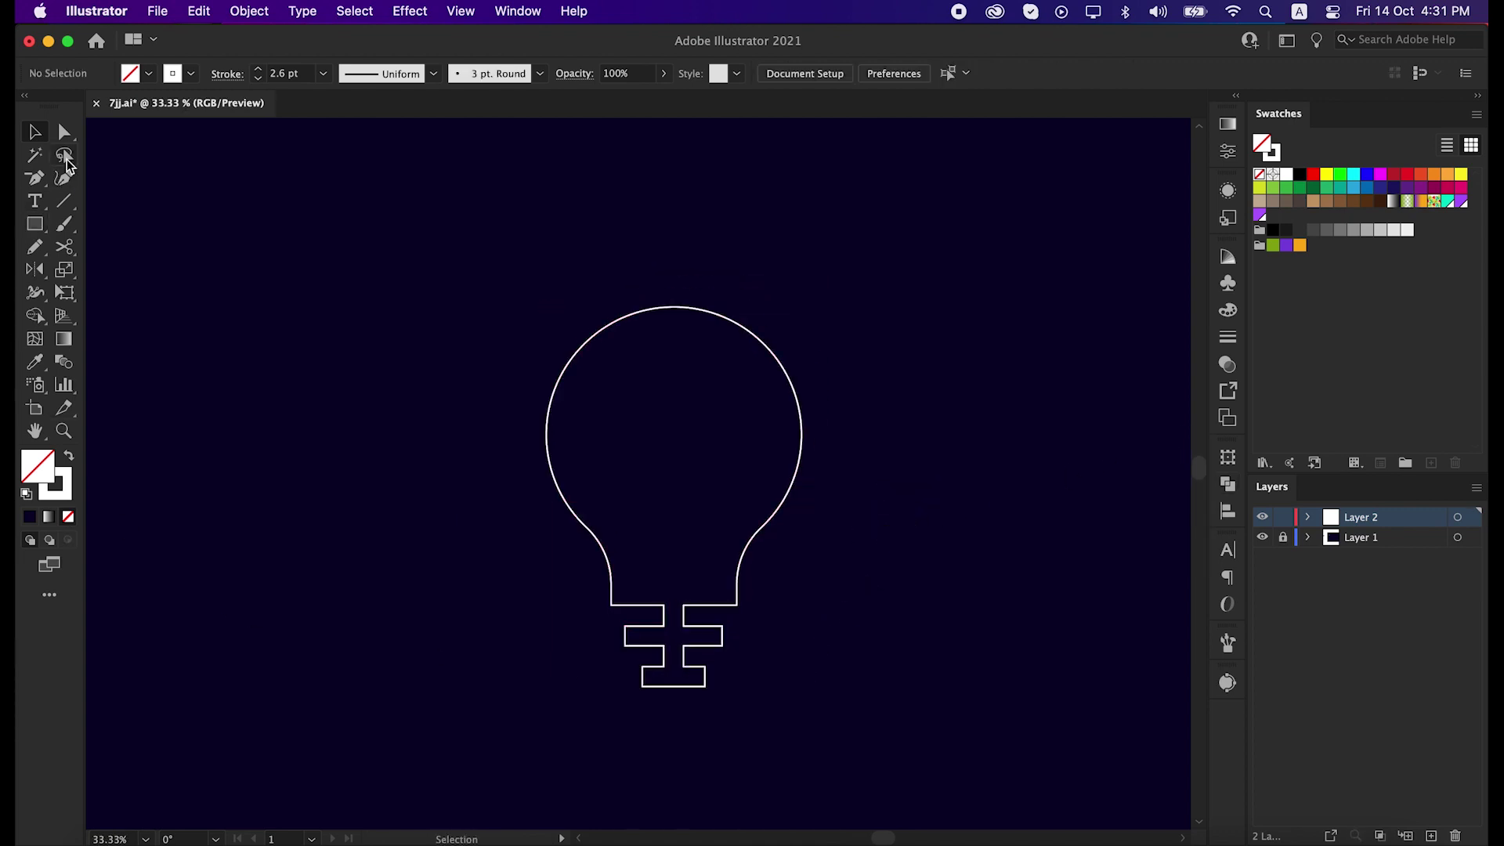
Slightly round the base's outer corners with Direct Selection.
{"action": "left_click_drag", "start_coordinate": [65, 131], "coordinate": [114, 131]}
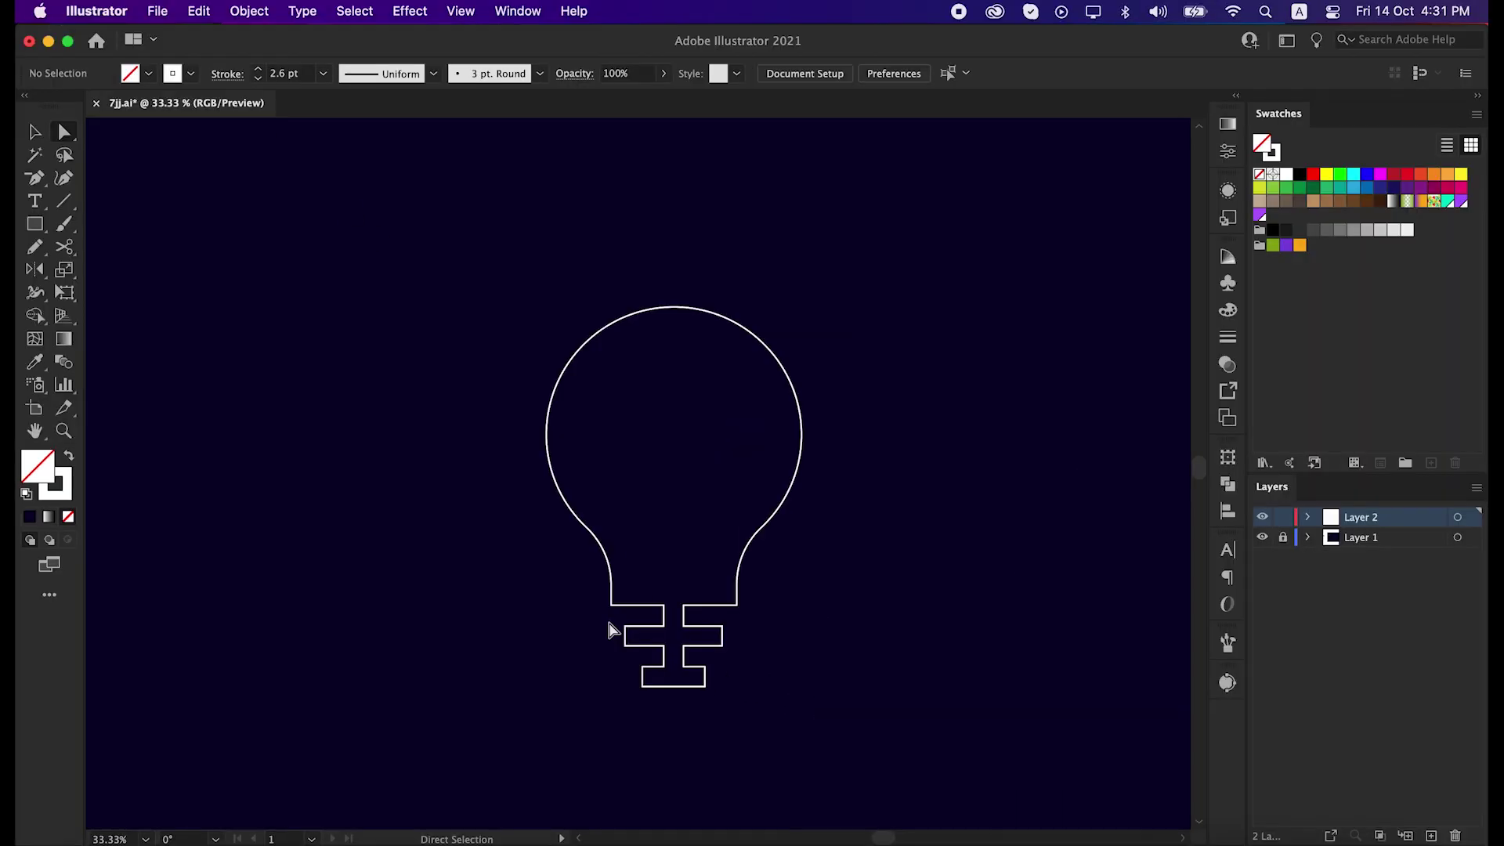
{"action": "left_click_drag", "start_coordinate": [862, 712], "coordinate": [986, 731]}
{"action": "left_click_drag", "start_coordinate": [731, 621], "coordinate": [693, 700]}
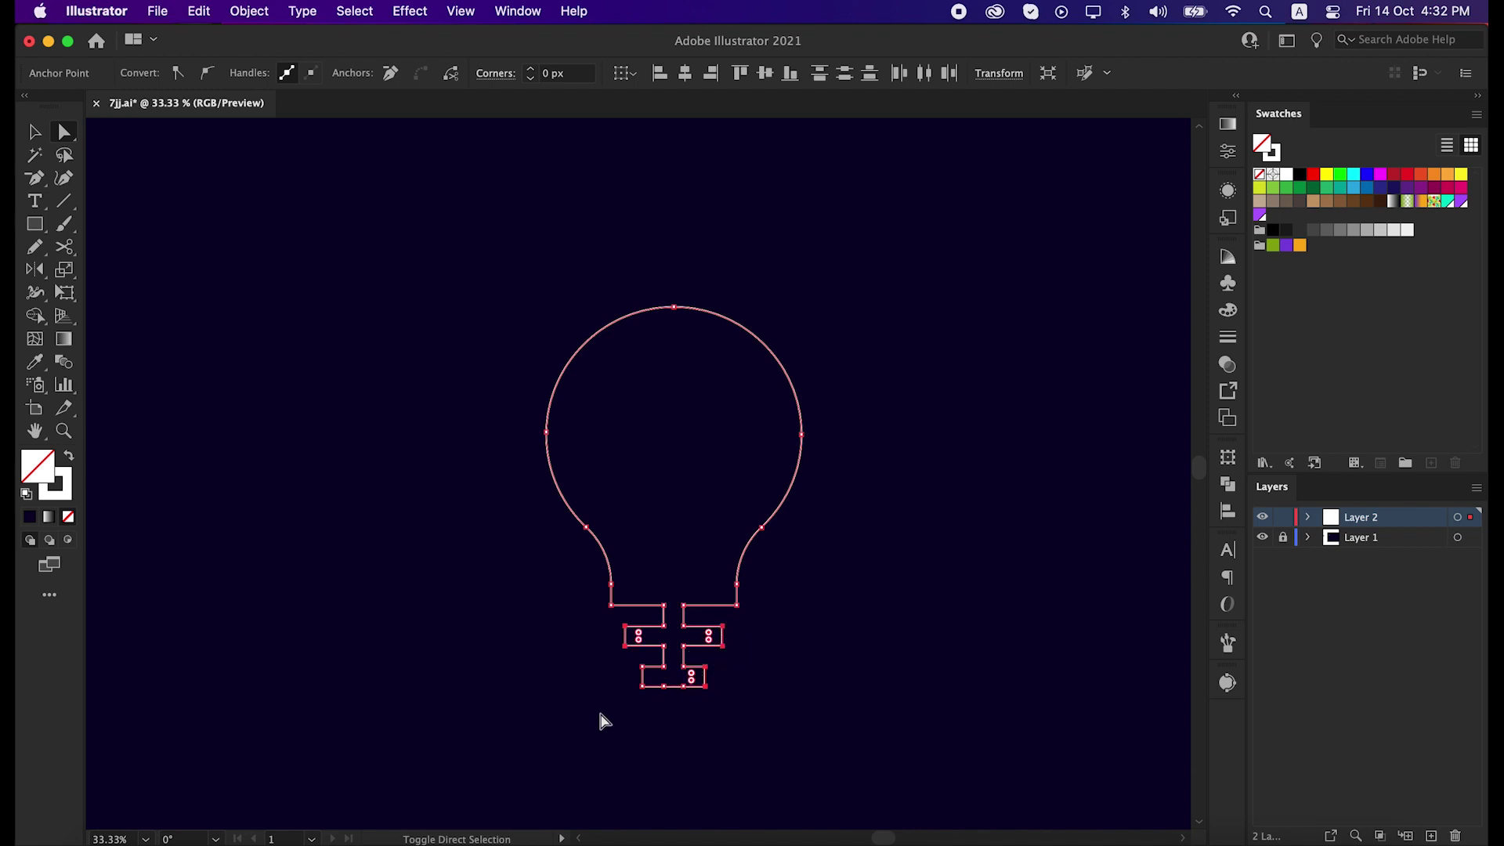
{"action": "left_click_drag", "start_coordinate": [603, 712], "coordinate": [792, 714]}
{"action": "left_click", "coordinate": [792, 715]}
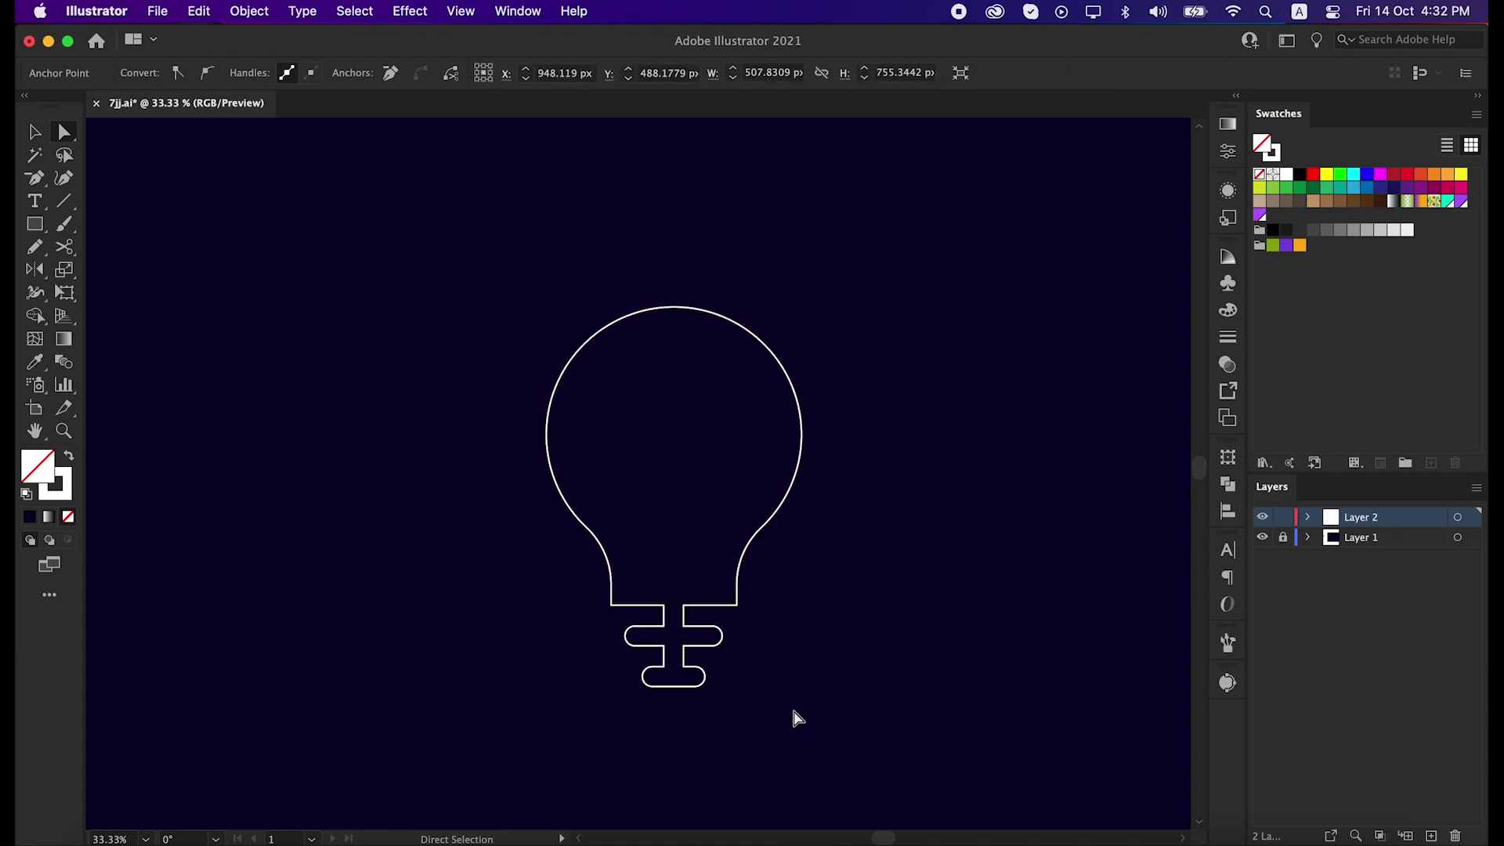
Move the light-bulb outline to the left.
{"action": "key", "text": "v"}
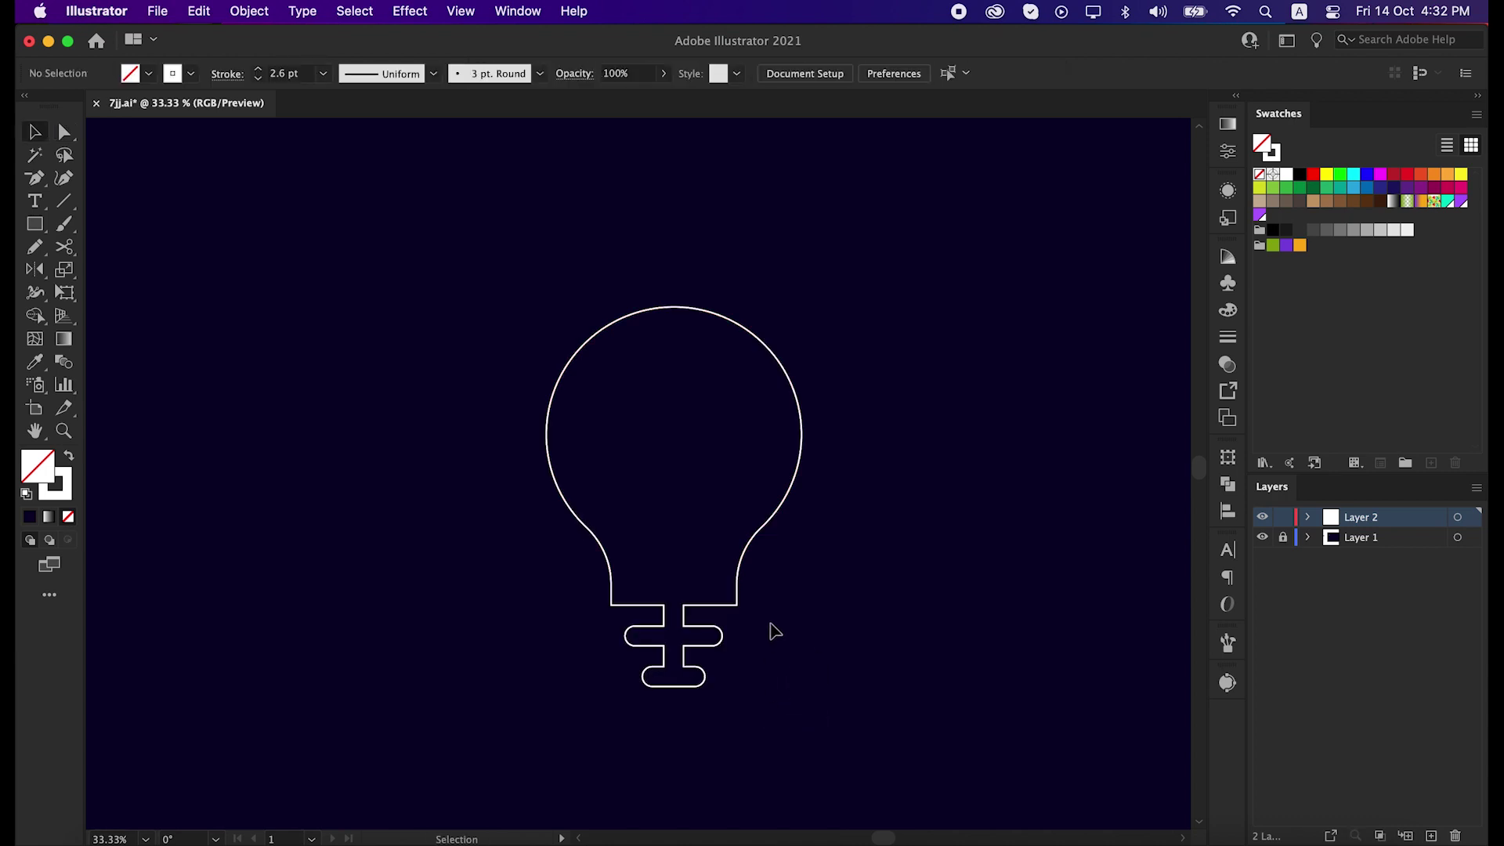
{"action": "left_click_drag", "start_coordinate": [739, 573], "coordinate": [415, 563]}
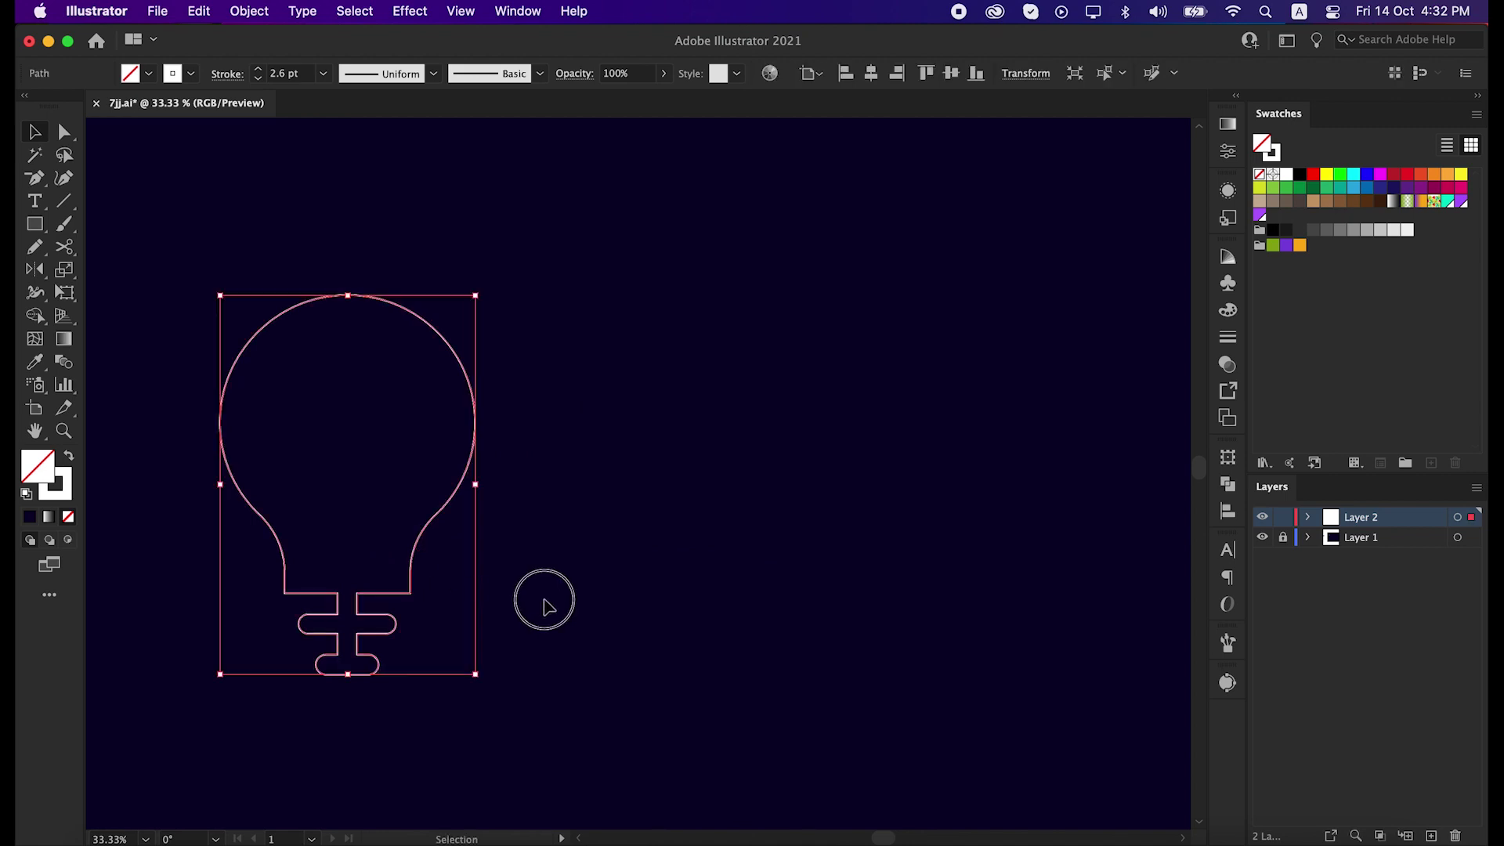
{"action": "left_click", "coordinate": [564, 614]}
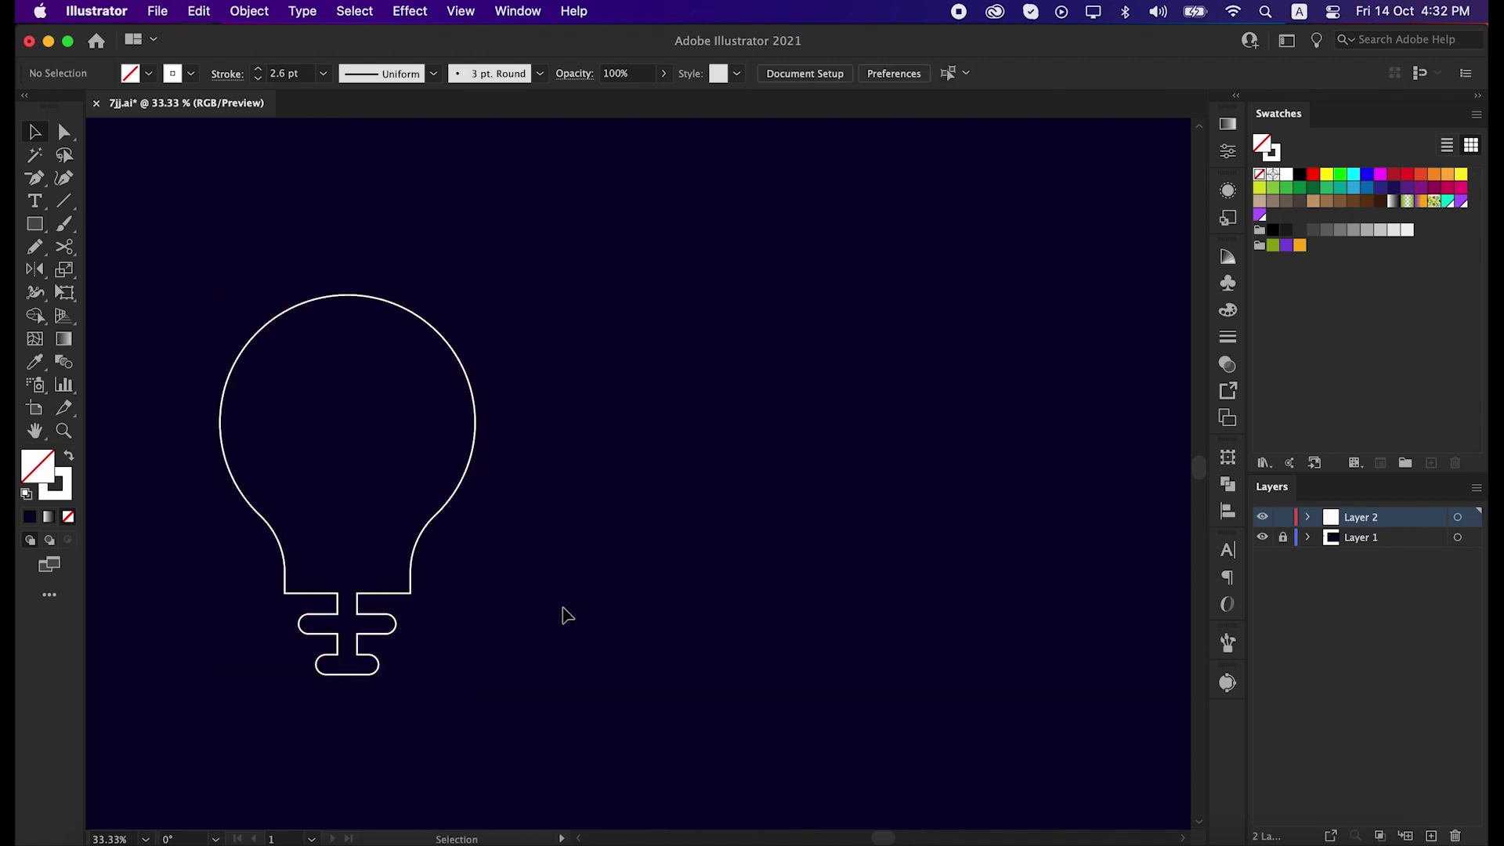
Draw a triangle with the Polygon tool right of the bulb and rotate it 90° to point right.
{"action": "left_click", "coordinate": [33, 227]}
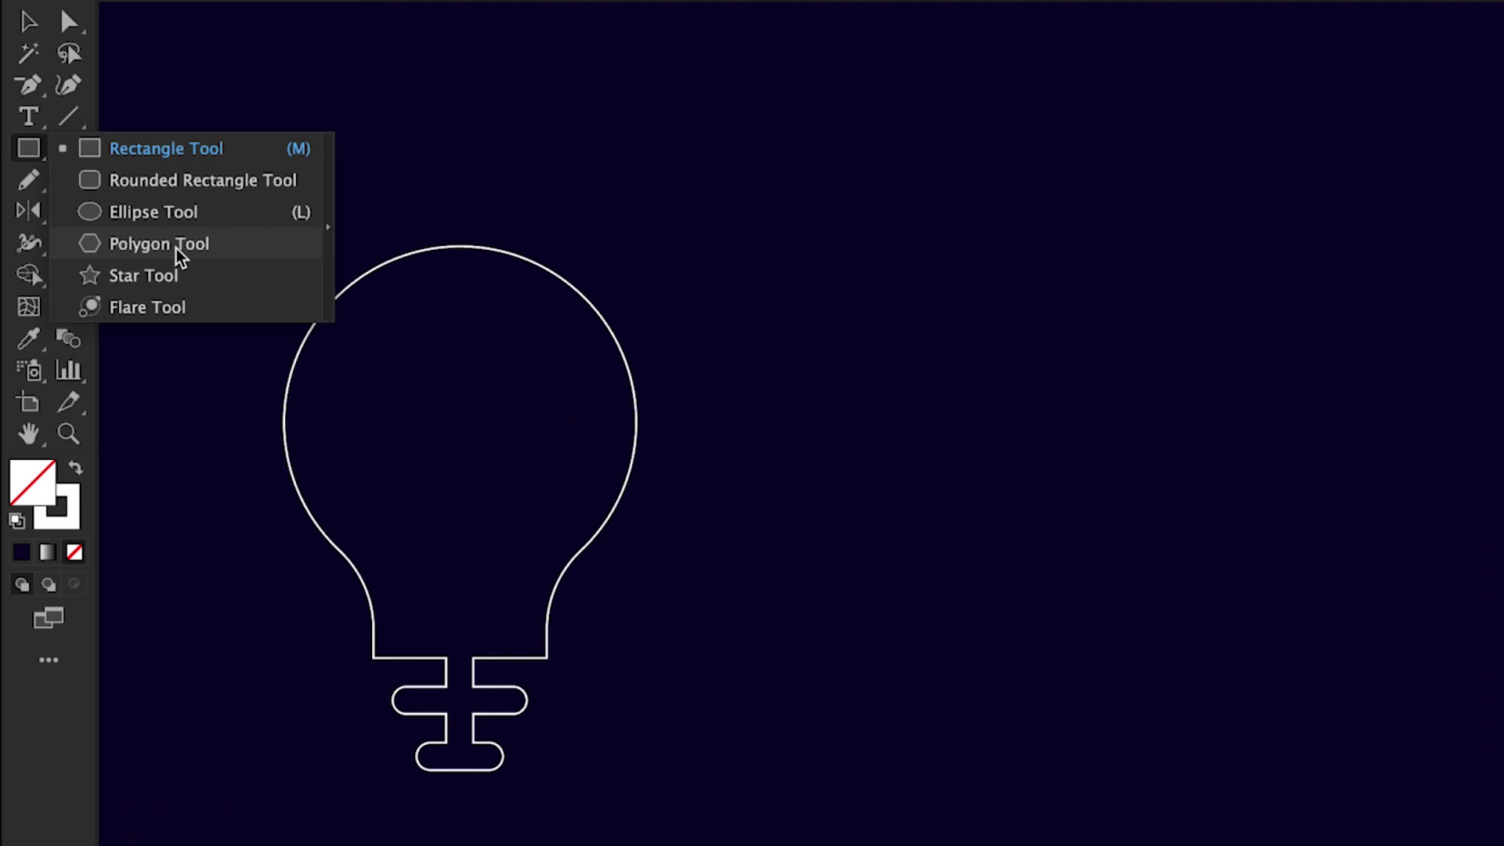
{"action": "left_click", "coordinate": [176, 247]}
{"action": "left_click_drag", "start_coordinate": [1074, 381], "coordinate": [1172, 453]}
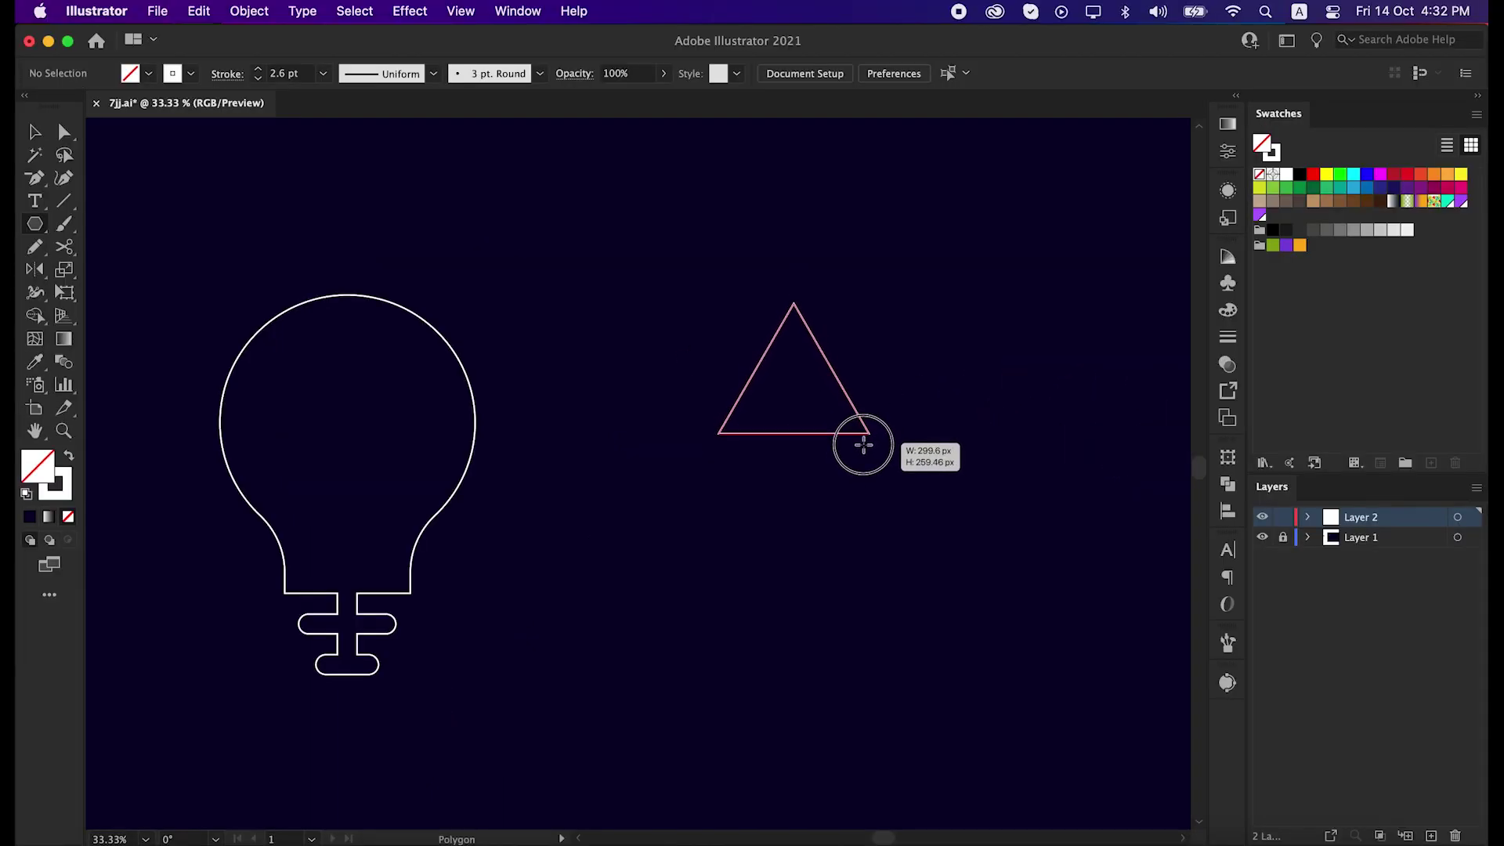
{"action": "left_click_drag", "start_coordinate": [863, 445], "coordinate": [860, 441]}
{"action": "key", "text": "v"}
{"action": "left_click_drag", "start_coordinate": [874, 302], "coordinate": [682, 533]}
{"action": "left_click", "coordinate": [830, 540]}
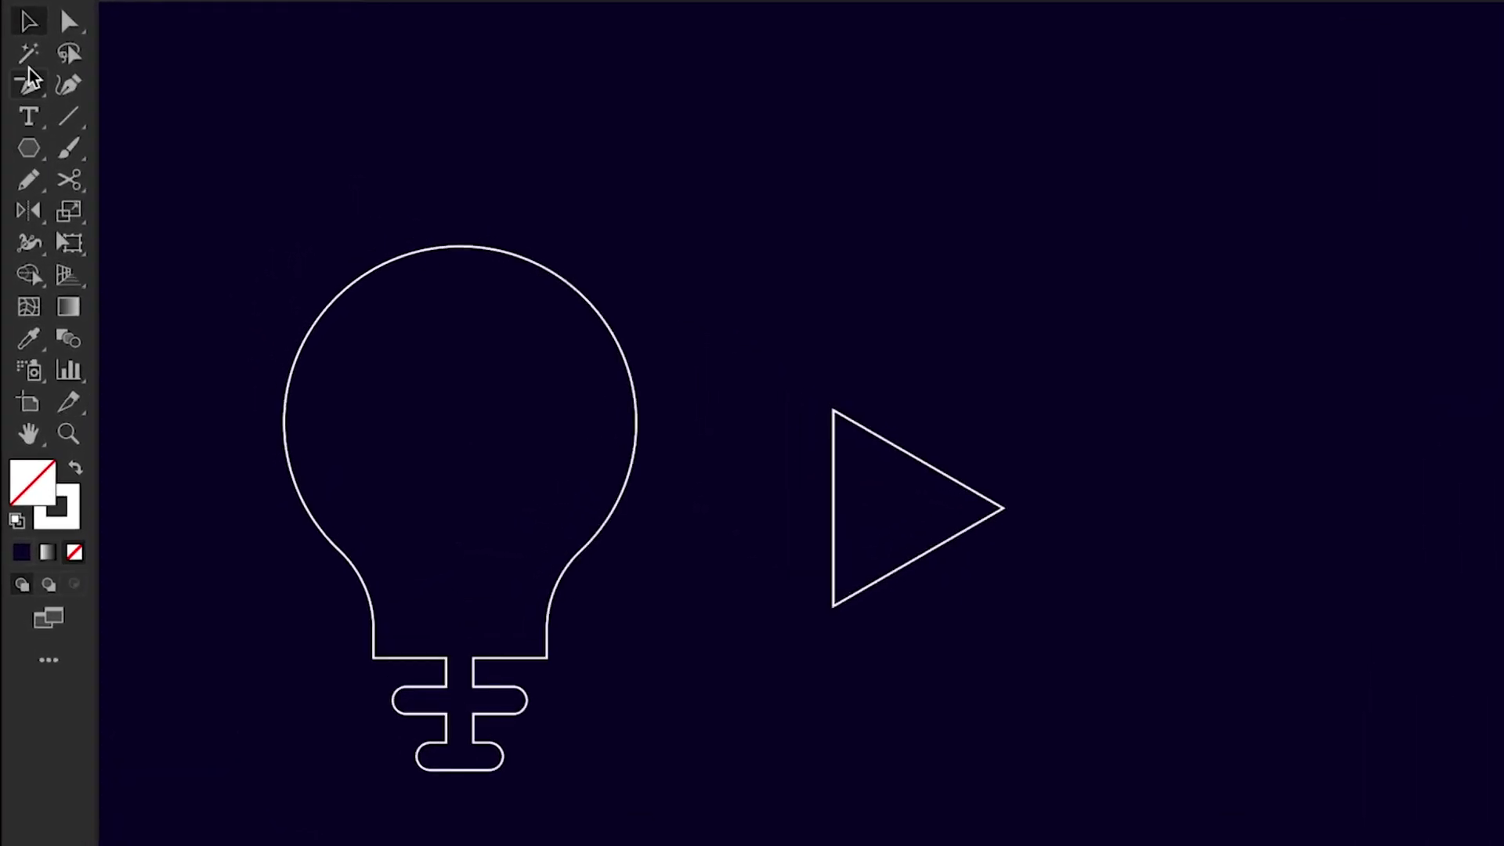
Draw an extra three-point triangle with the Pen tool to the right.
{"action": "left_click_drag", "start_coordinate": [31, 79], "coordinate": [126, 80]}
{"action": "left_click", "coordinate": [1191, 400]}
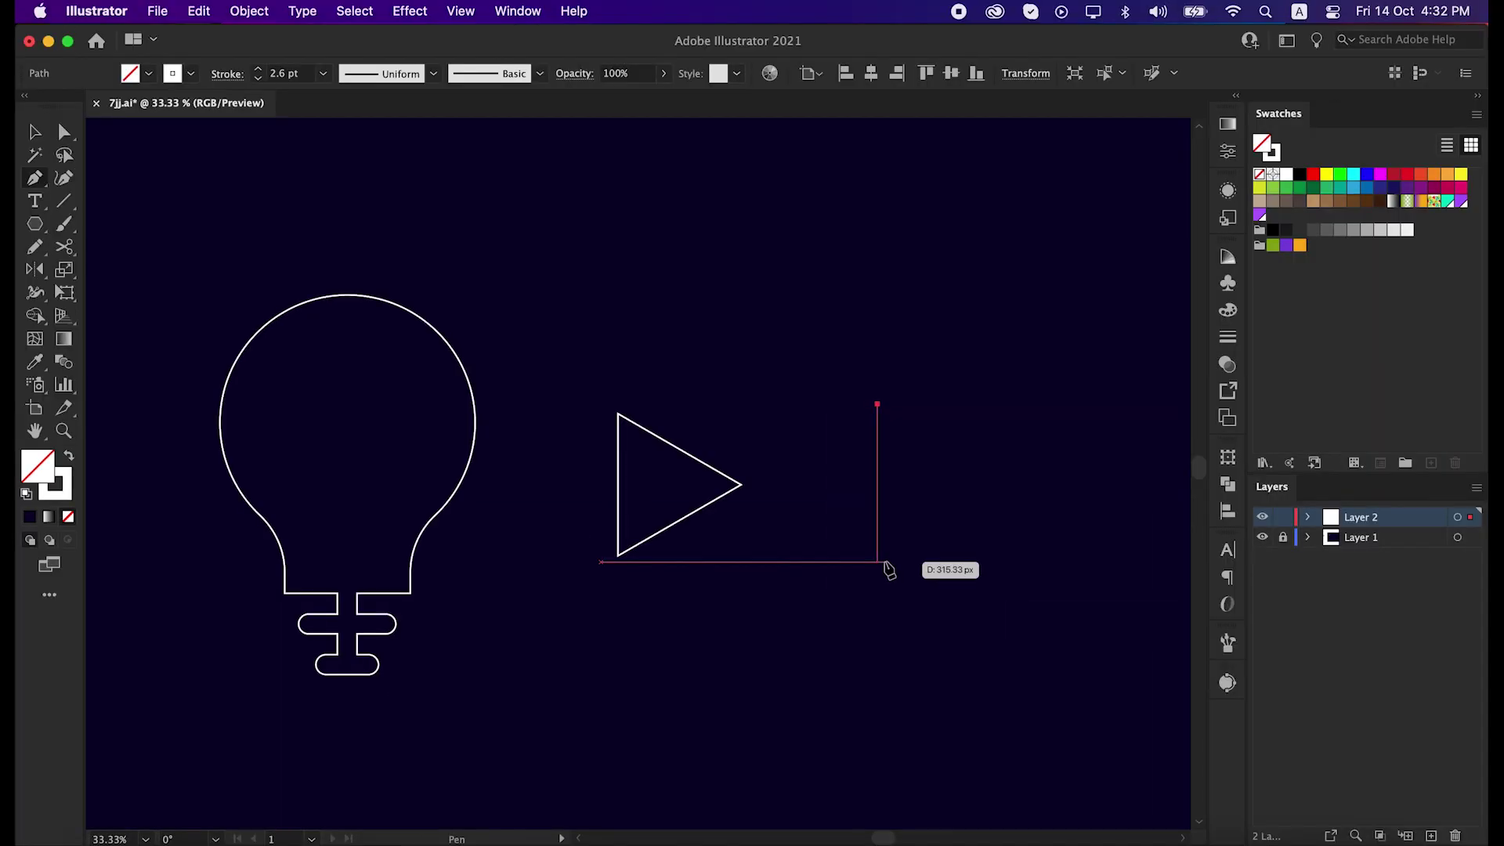
{"action": "left_click", "coordinate": [877, 561]}
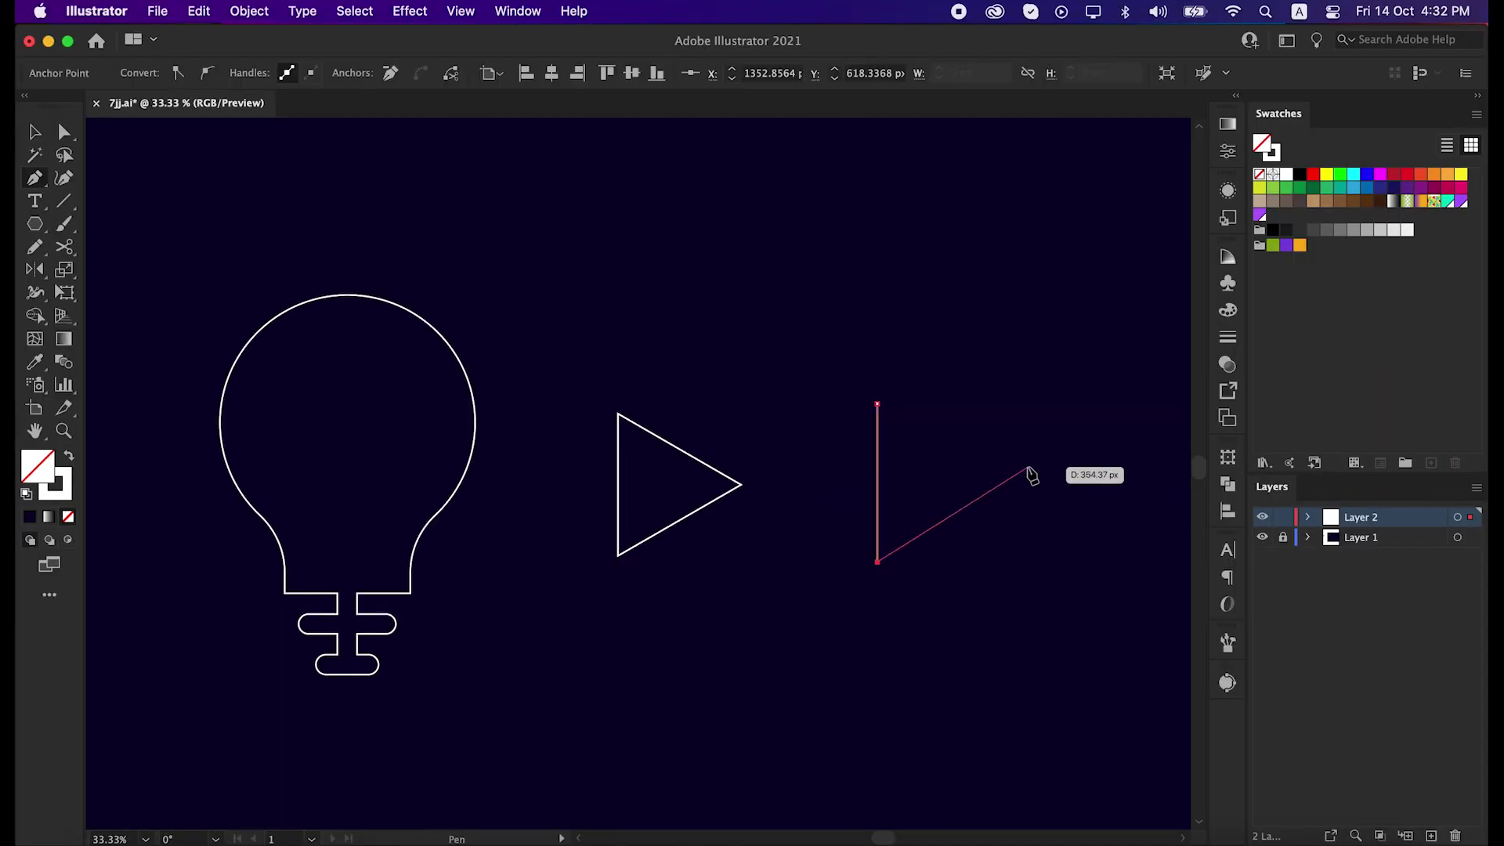
{"action": "left_click", "coordinate": [1016, 484]}
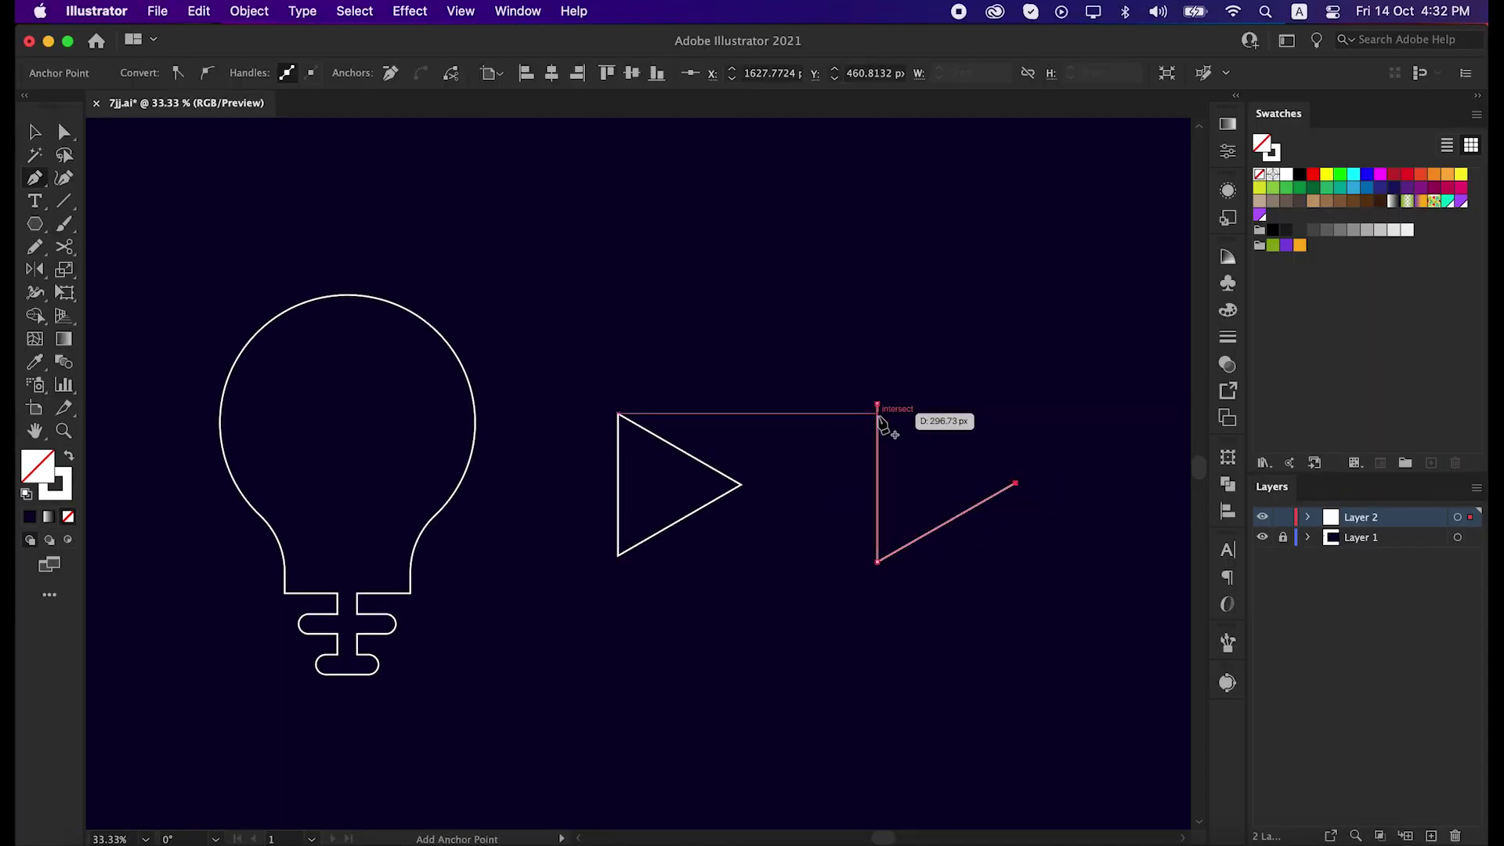
{"action": "left_click", "coordinate": [877, 404]}
Delete the extra right-hand triangle and move the play triangle into the bulb's globe.
{"action": "key", "text": "v"}
{"action": "left_click", "coordinate": [814, 345]}
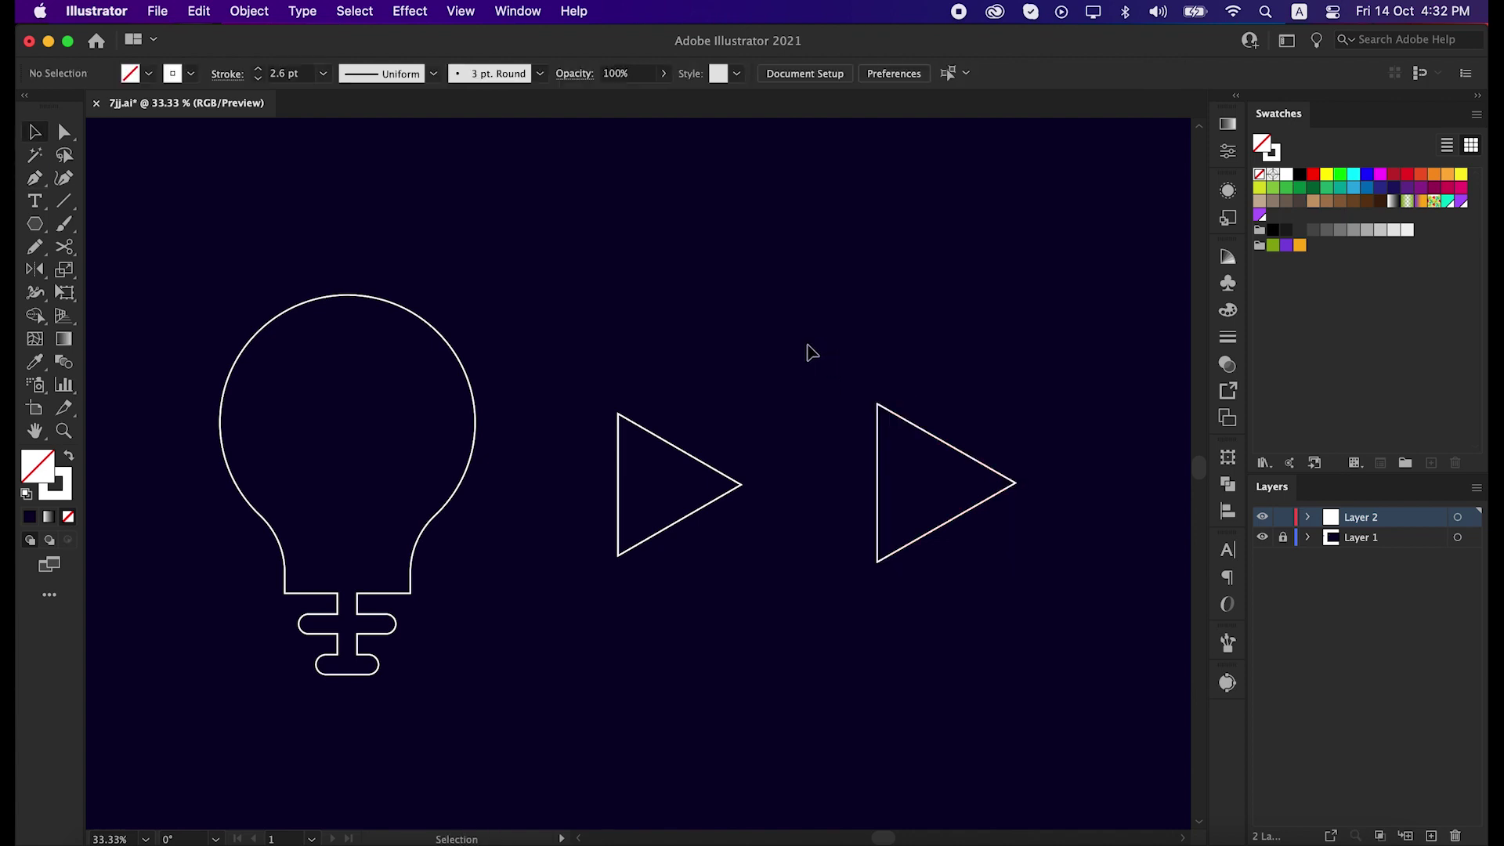
{"action": "left_click", "coordinate": [901, 416]}
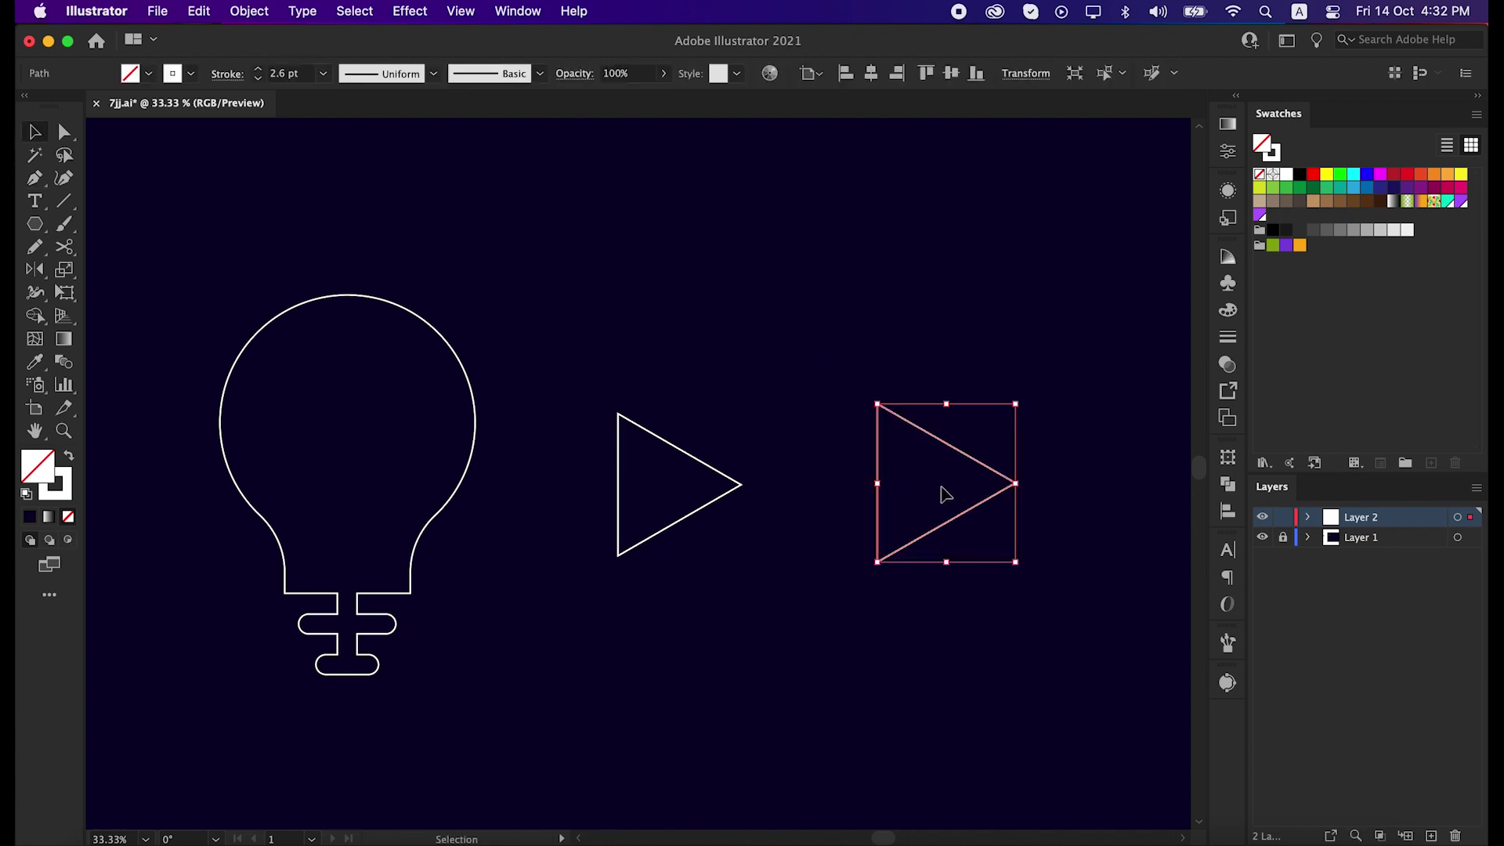
{"action": "key", "text": "Delete"}
{"action": "left_click_drag", "start_coordinate": [471, 534], "coordinate": [621, 532]}
{"action": "left_click_drag", "start_coordinate": [840, 548], "coordinate": [525, 474]}
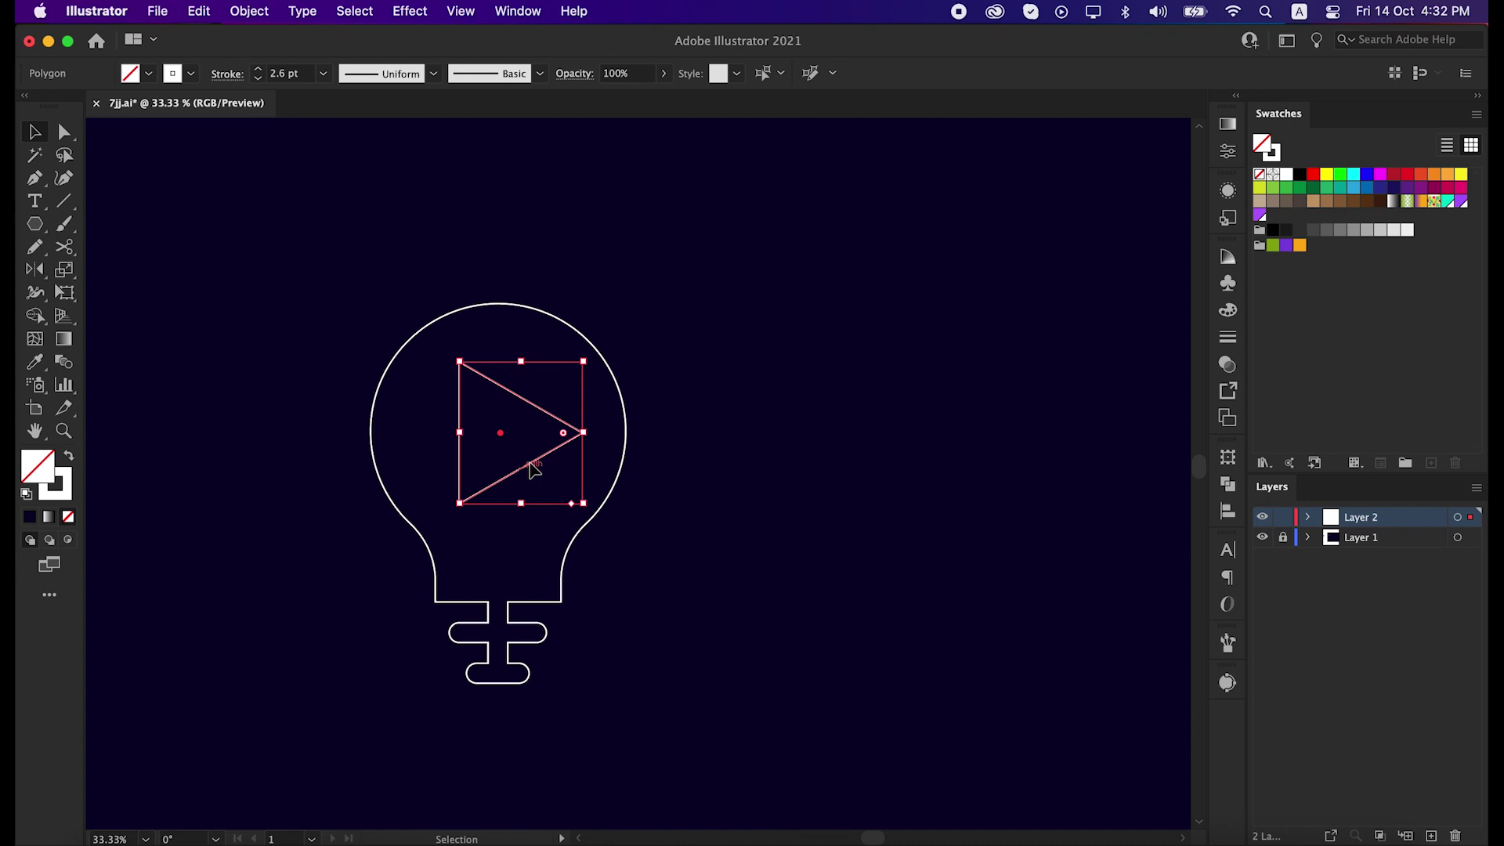
Shrink the triangle inside the bulb and shift the artwork right toward centre.
{"action": "left_click_drag", "start_coordinate": [584, 361], "coordinate": [567, 387]}
{"action": "left_click", "coordinate": [736, 376]}
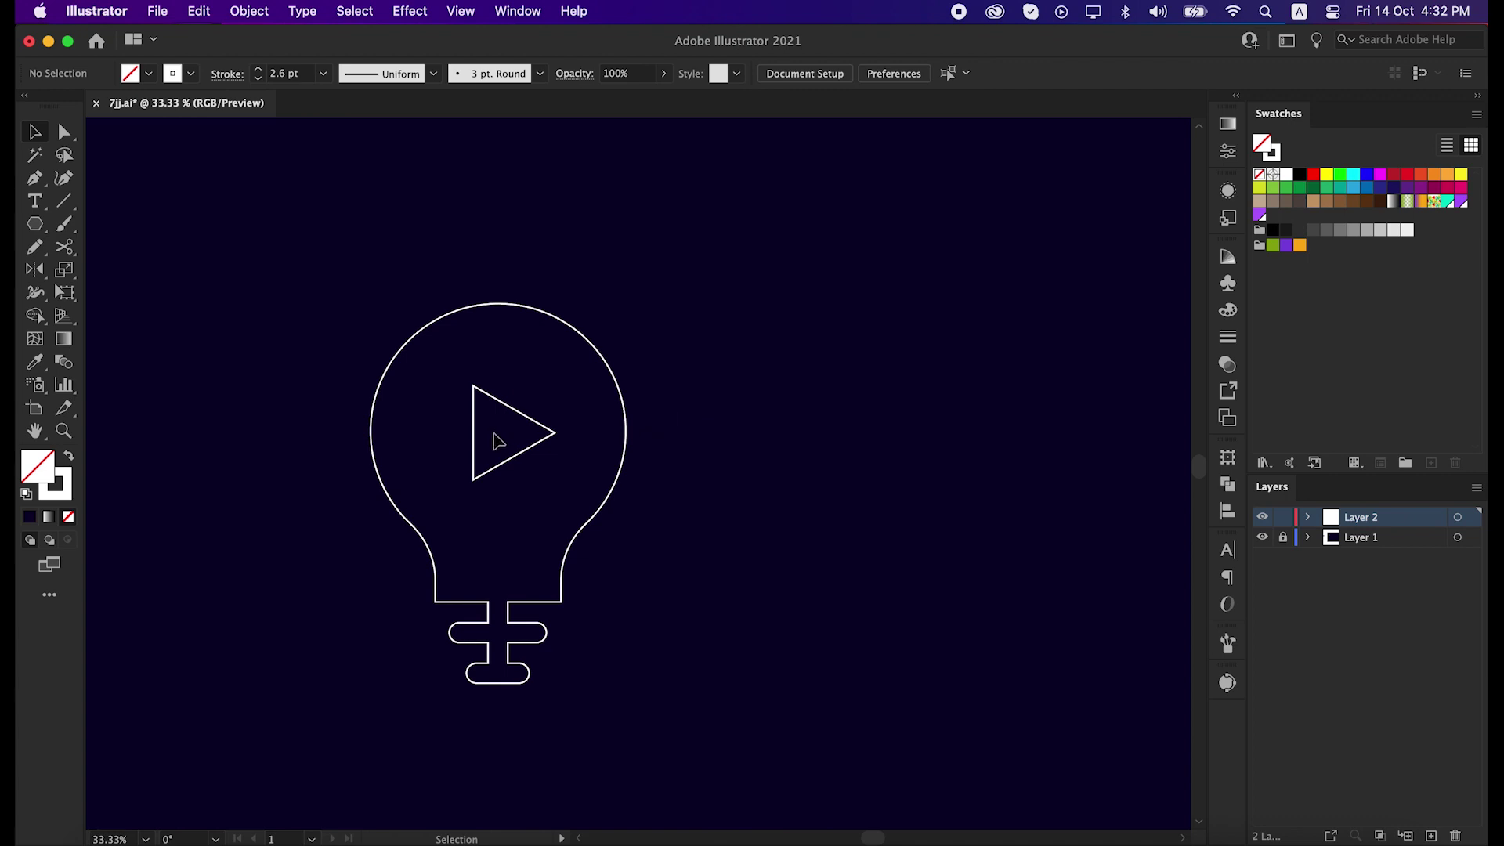
{"action": "left_click_drag", "start_coordinate": [562, 564], "coordinate": [683, 564]}
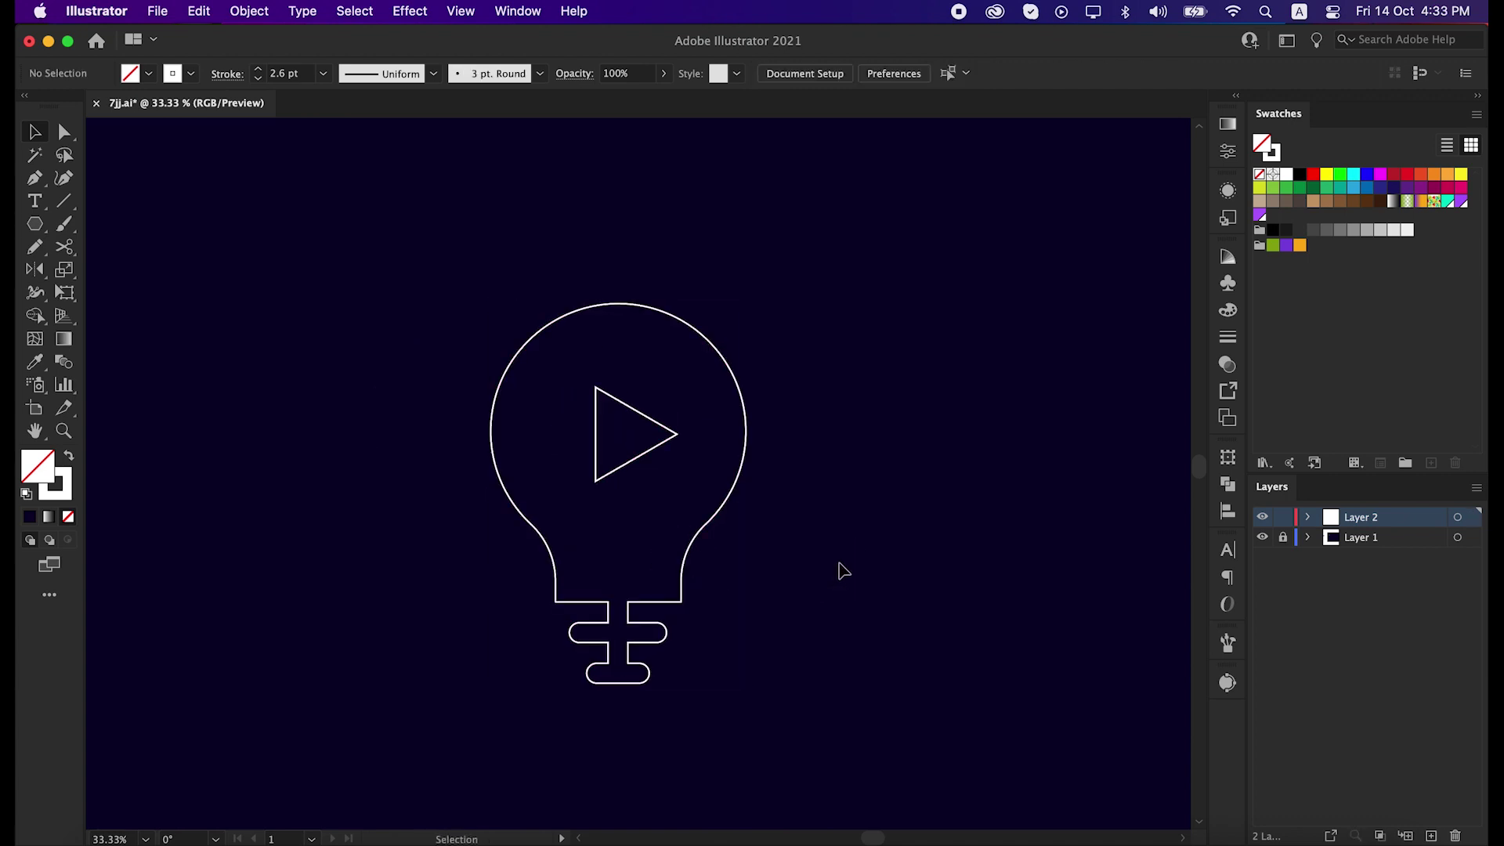
Round the play triangle's corners to about 30 px with the live-corner widget.
{"action": "left_click", "coordinate": [639, 418]}
{"action": "left_click", "coordinate": [64, 132]}
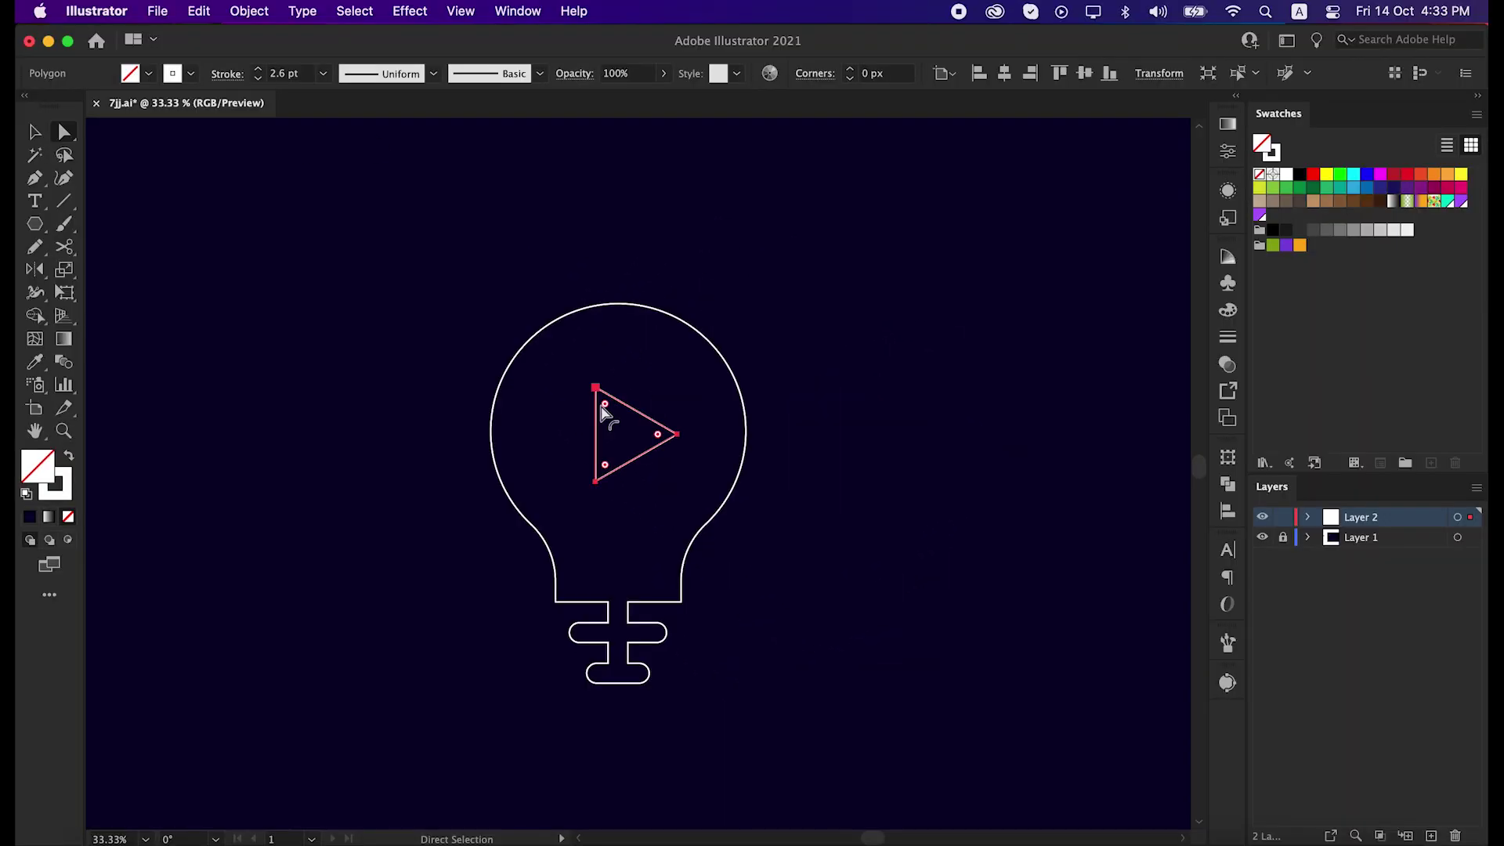
{"action": "left_click_drag", "start_coordinate": [815, 396], "coordinate": [824, 419]}
{"action": "left_click_drag", "start_coordinate": [613, 421], "coordinate": [607, 412]}
{"action": "left_click", "coordinate": [848, 546]}
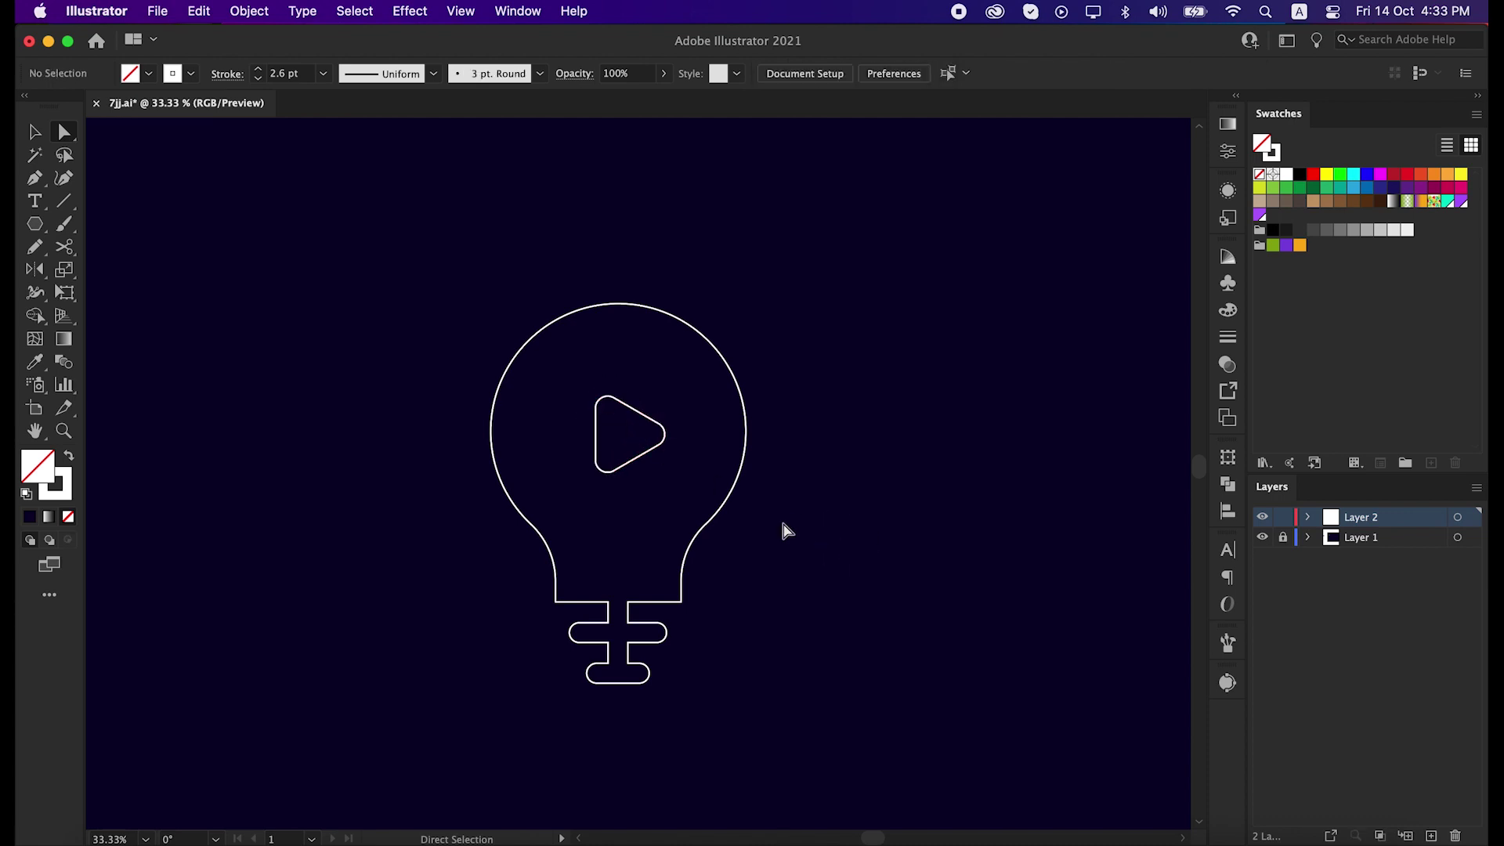
{"action": "scroll", "coordinate": [765, 527], "scroll_direction": "up", "scroll_amount": 1}
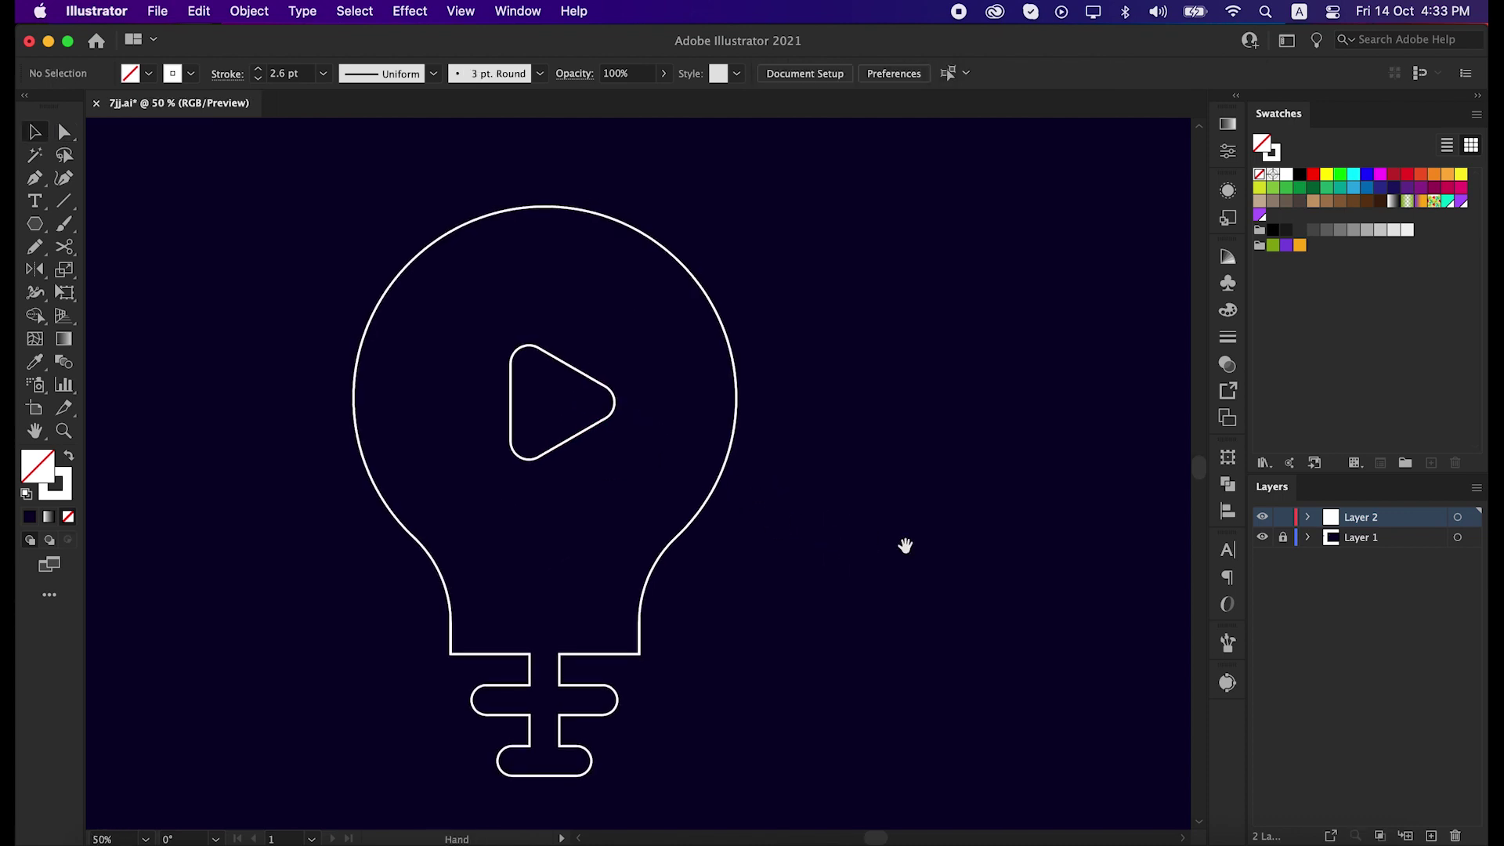
Draw Line Segment lines up, right and down-left from the triangle's corners past the bulb.
{"action": "left_click_drag", "start_coordinate": [64, 202], "coordinate": [154, 204]}
{"action": "left_click_drag", "start_coordinate": [511, 363], "coordinate": [532, 163]}
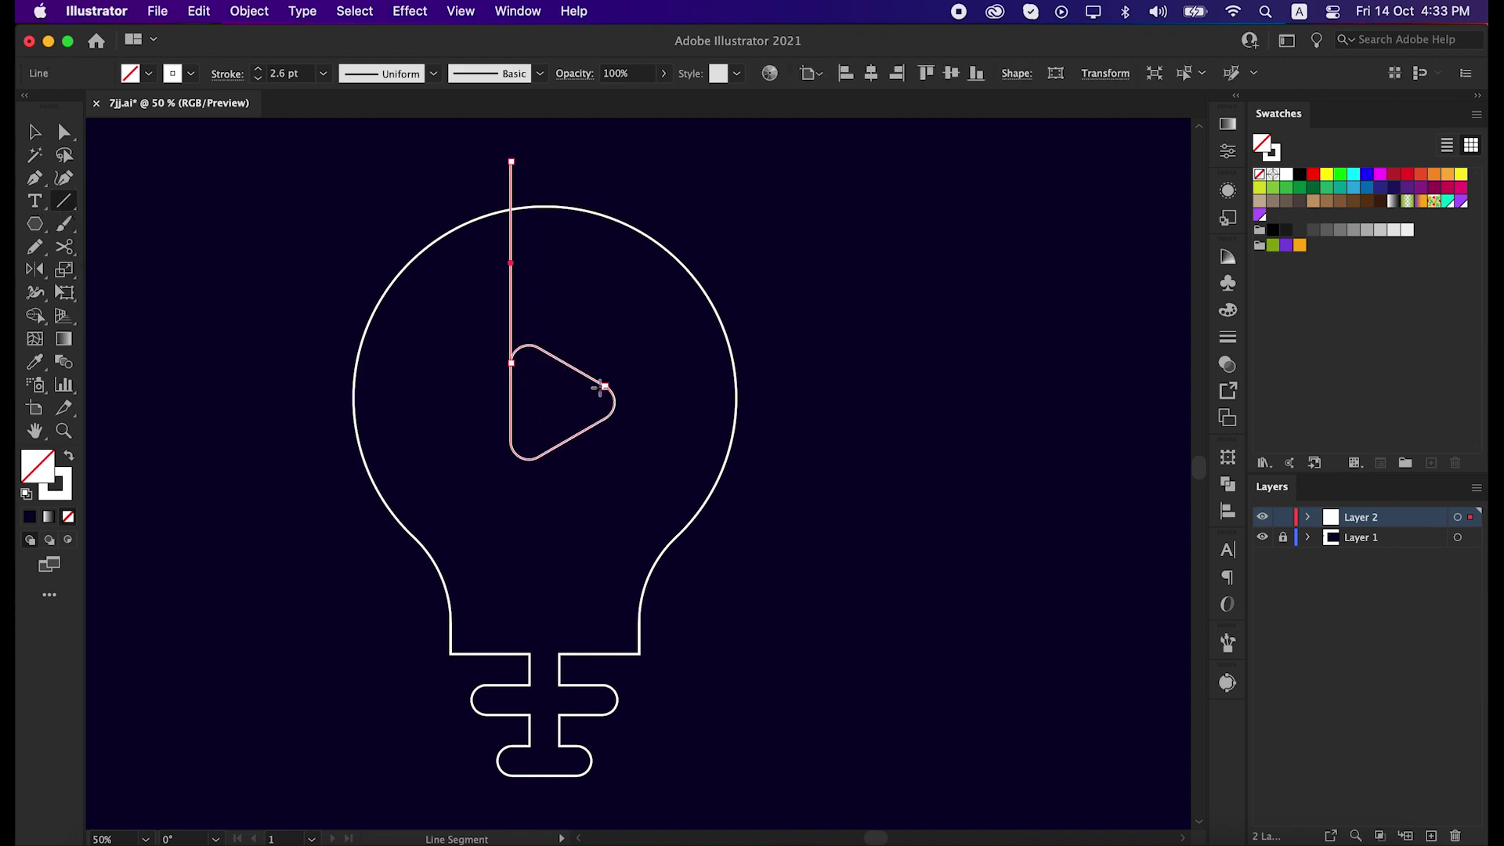
{"action": "left_click_drag", "start_coordinate": [606, 386], "coordinate": [806, 520]}
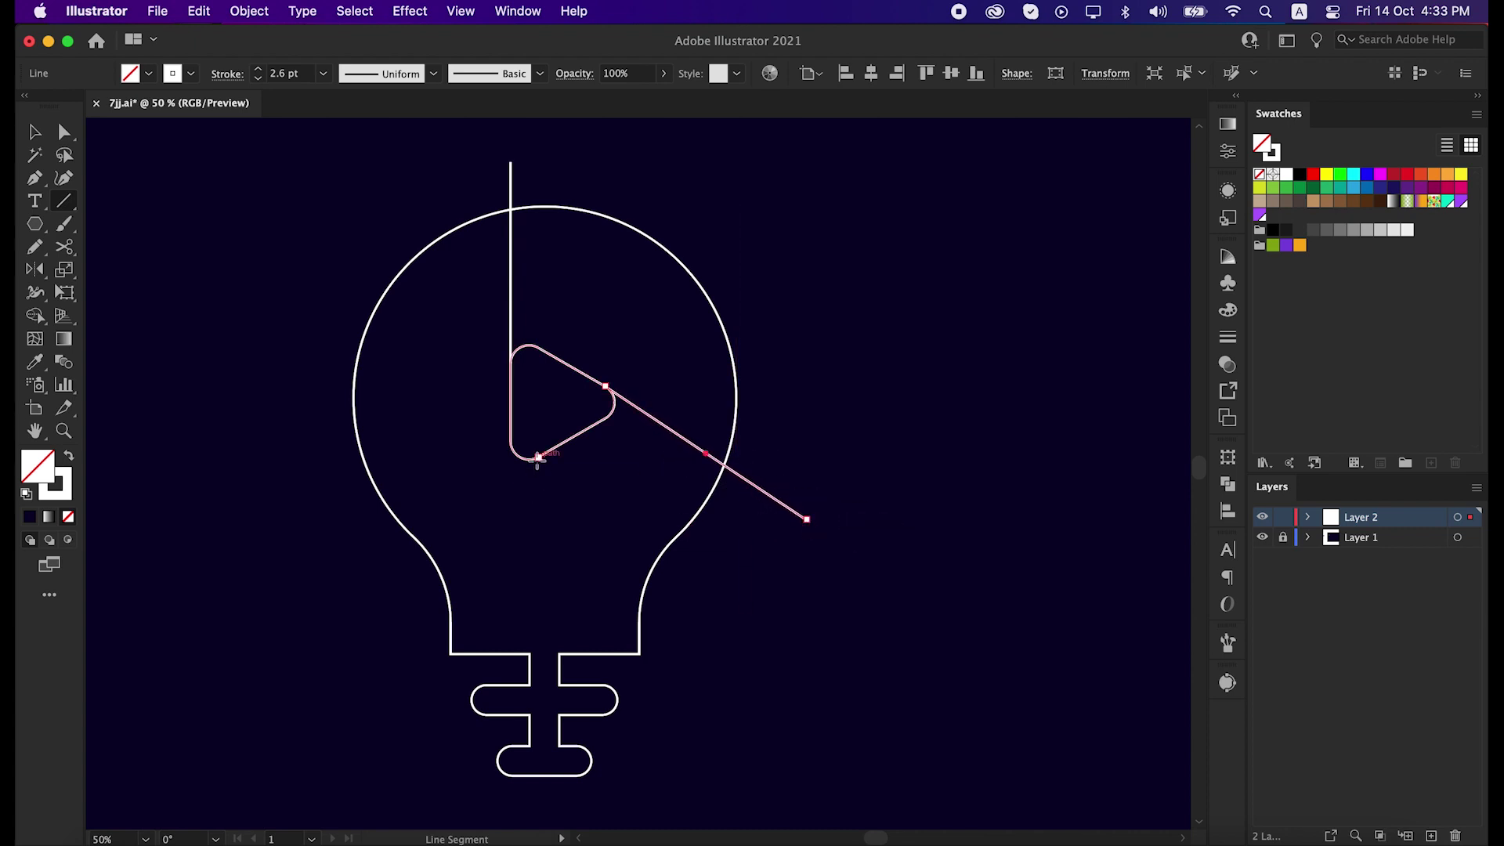
{"action": "left_click_drag", "start_coordinate": [538, 456], "coordinate": [305, 593]}
{"action": "key", "text": "v"}
{"action": "left_click", "coordinate": [842, 656]}
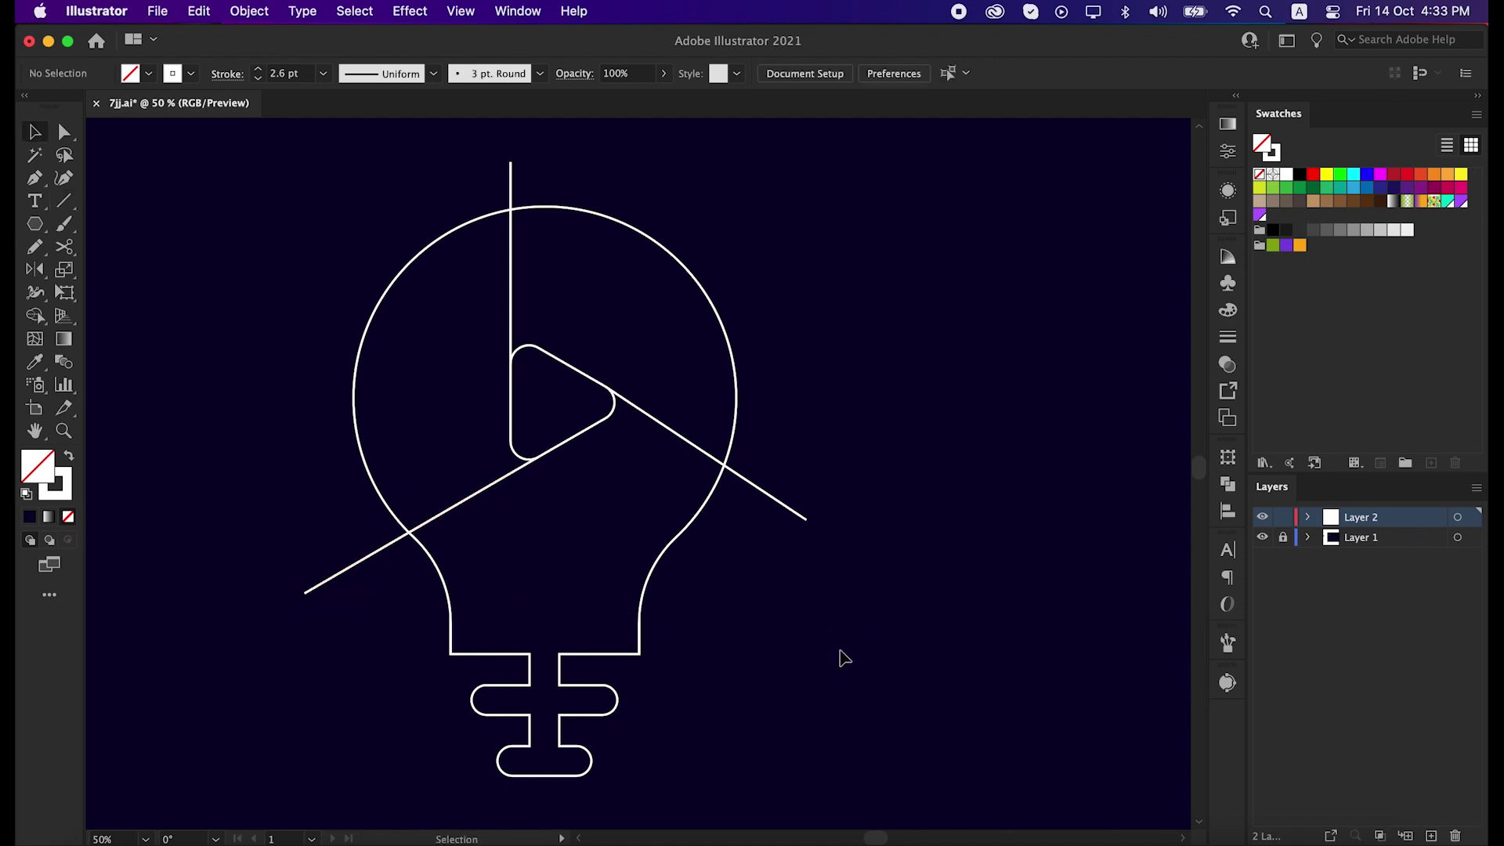
{"action": "left_click", "coordinate": [664, 557]}
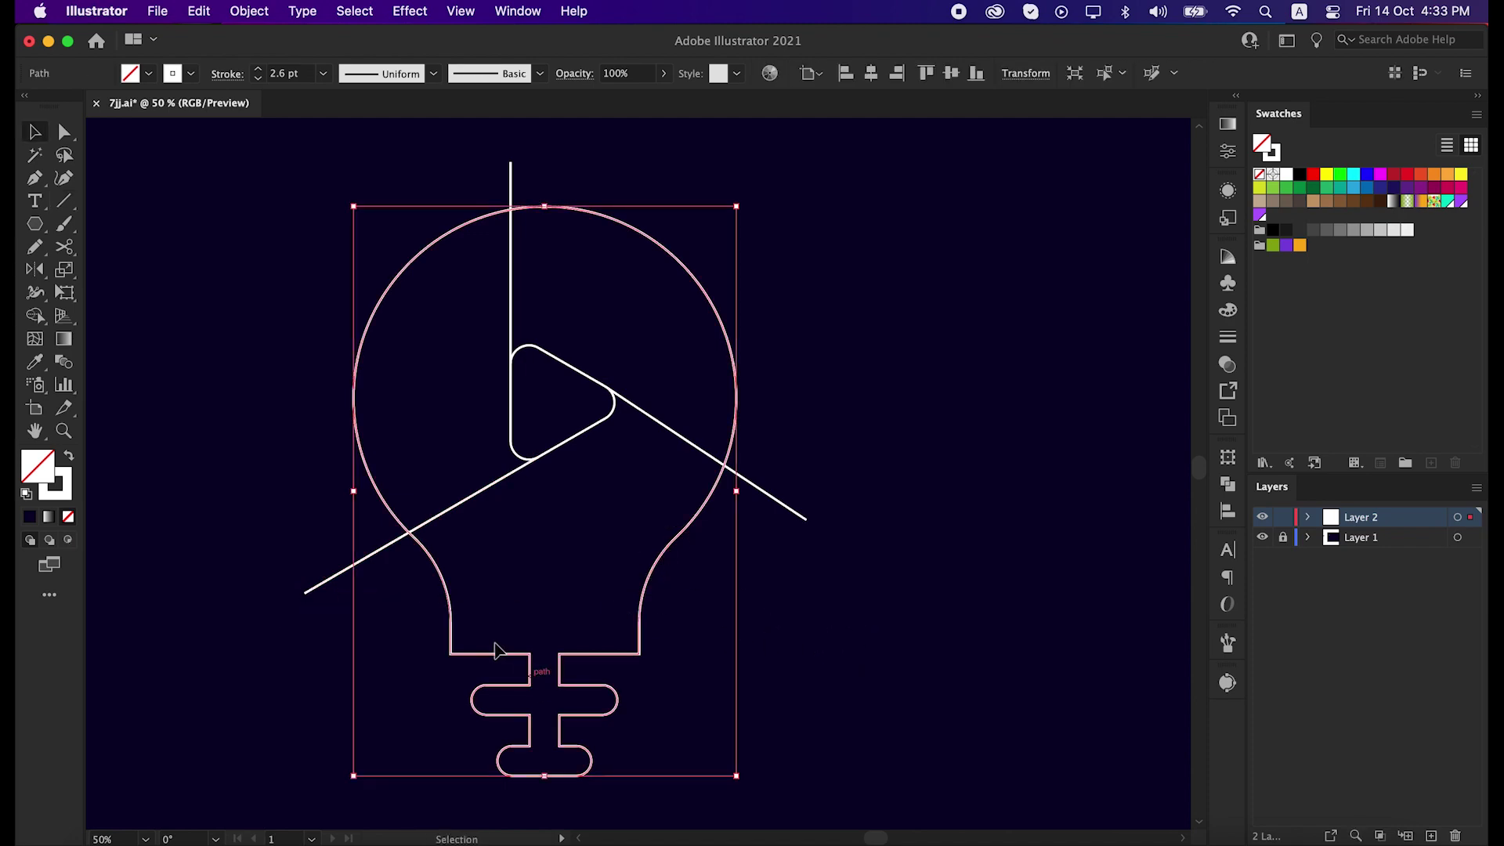
Copy the bulb outline via Edit > Copy, then select the bulb and all three lines.
{"action": "left_click", "coordinate": [199, 11]}
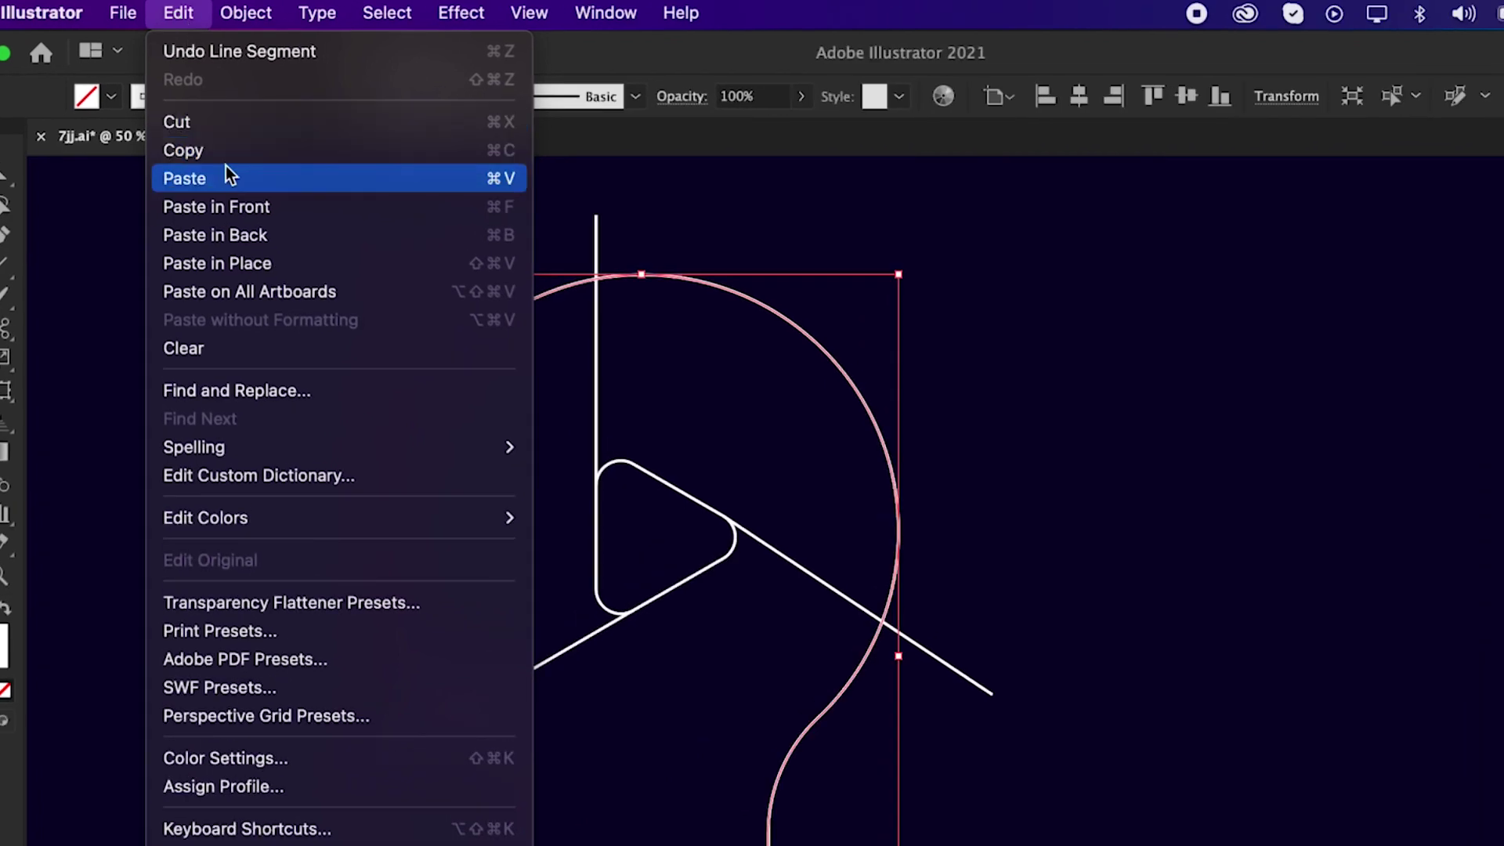
{"action": "left_click", "coordinate": [227, 158]}
{"action": "left_click_drag", "start_coordinate": [258, 281], "coordinate": [667, 575]}
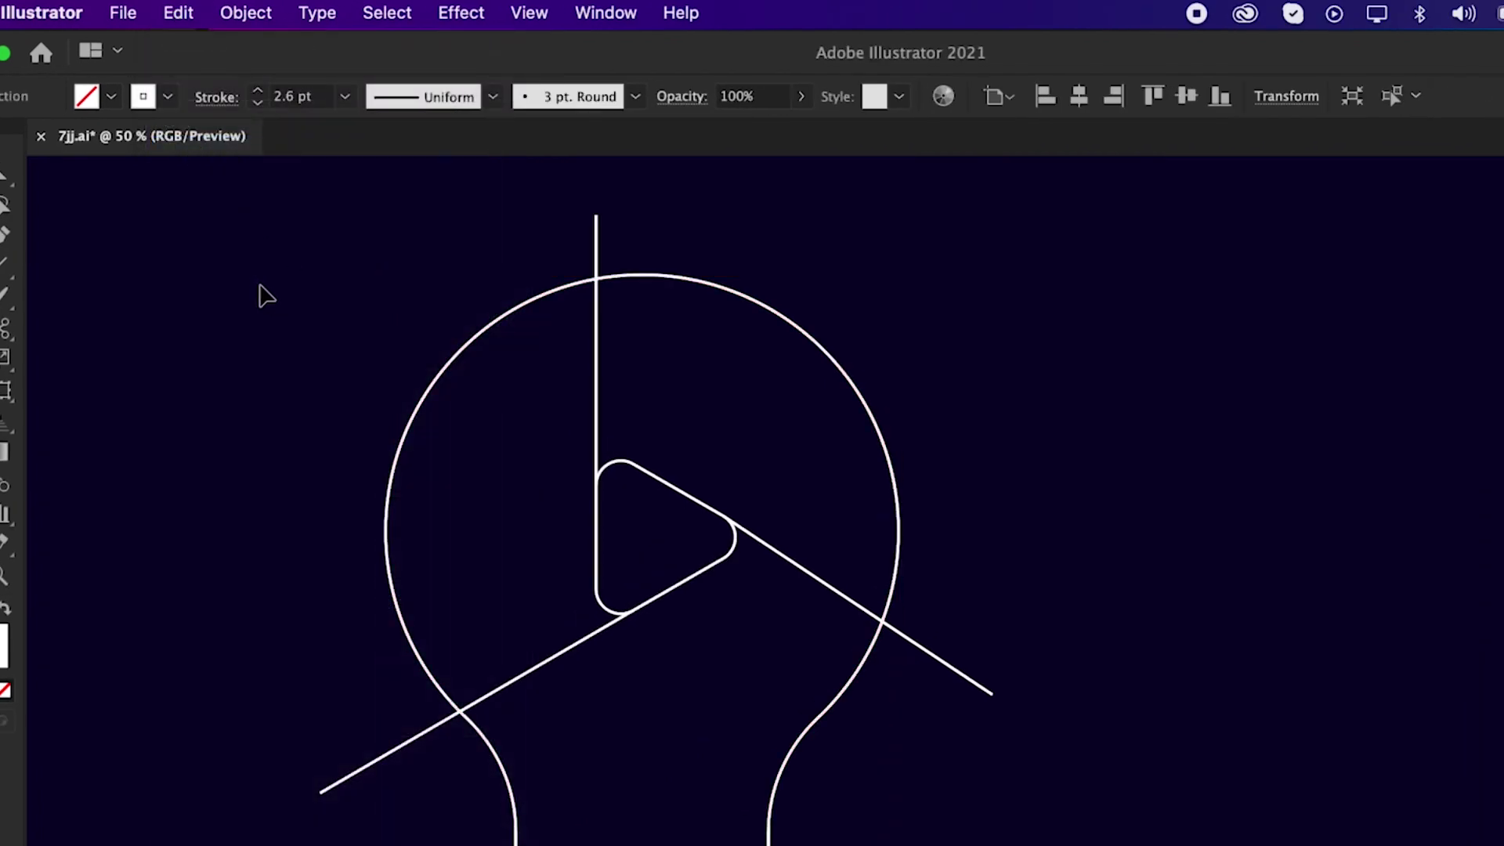
{"action": "left_click_drag", "start_coordinate": [564, 433], "coordinate": [800, 672]}
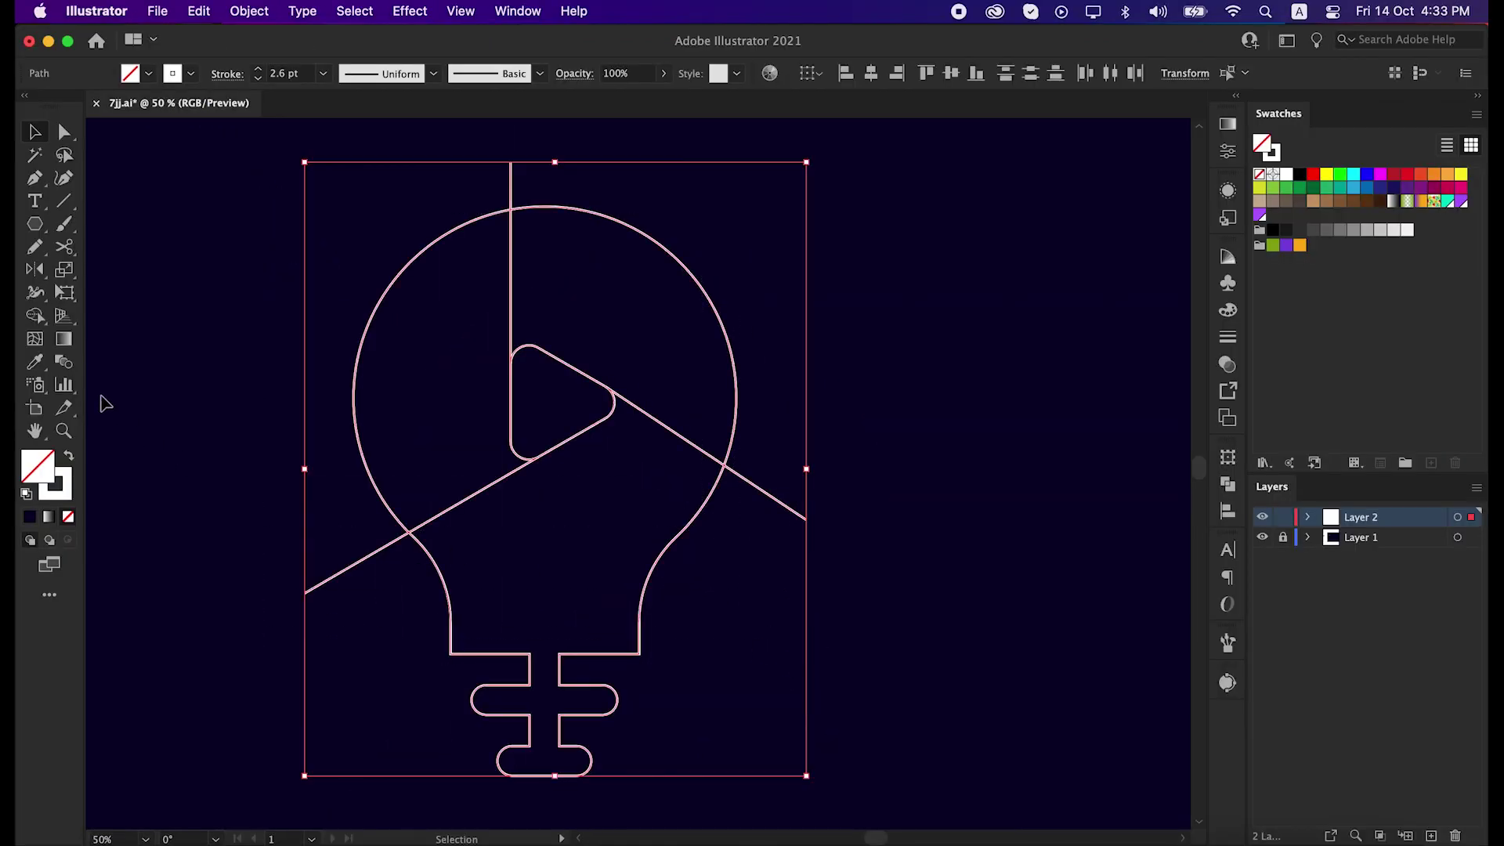
With Shape Builder, merge the upper-left region and Alt-remove the three protruding line ends.
{"action": "left_click_drag", "start_coordinate": [35, 315], "coordinate": [87, 314]}
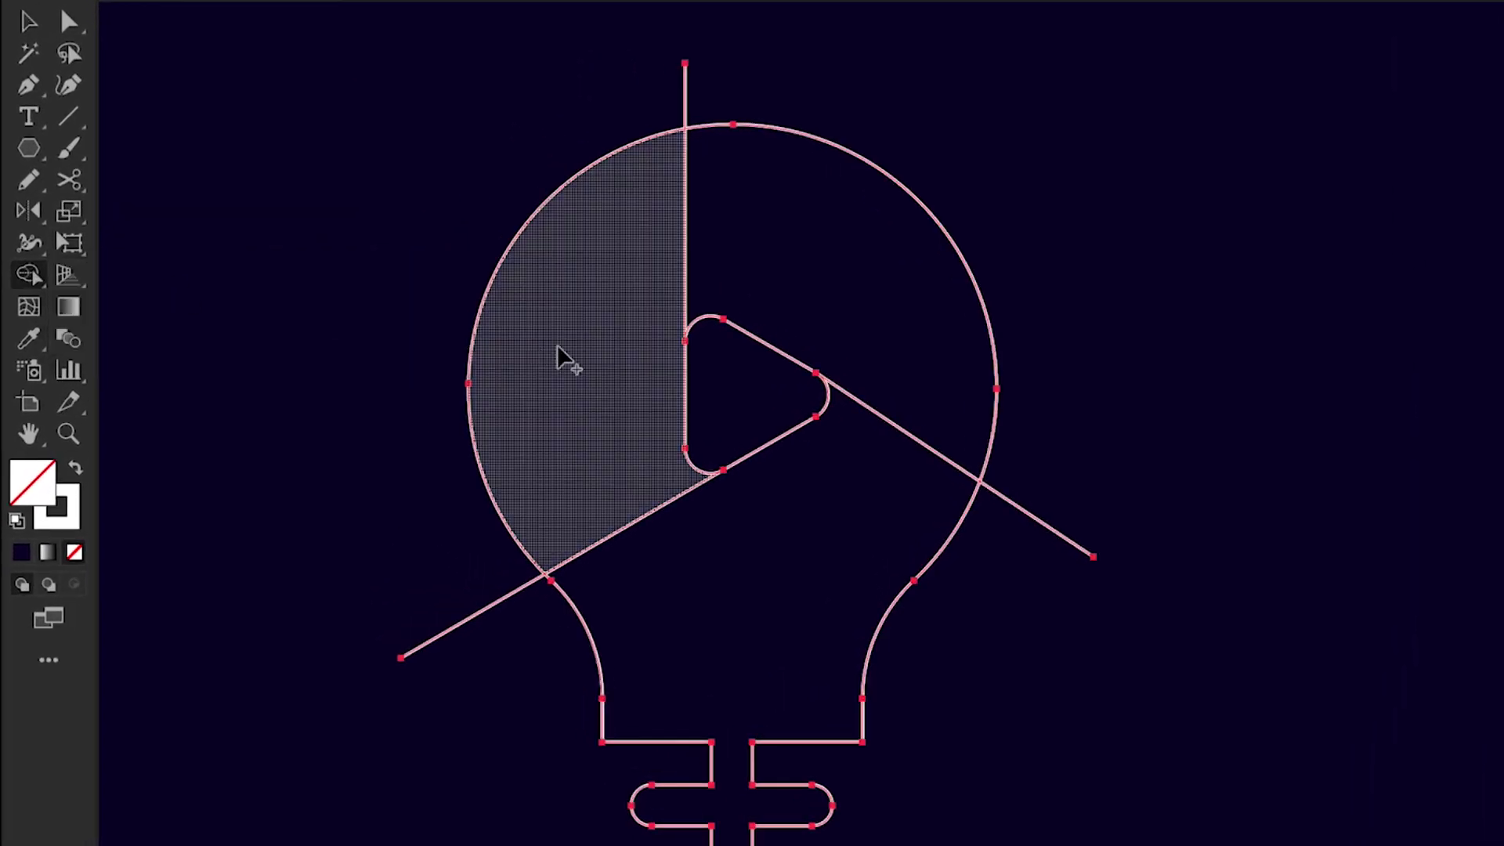
{"action": "left_click", "coordinate": [565, 354]}
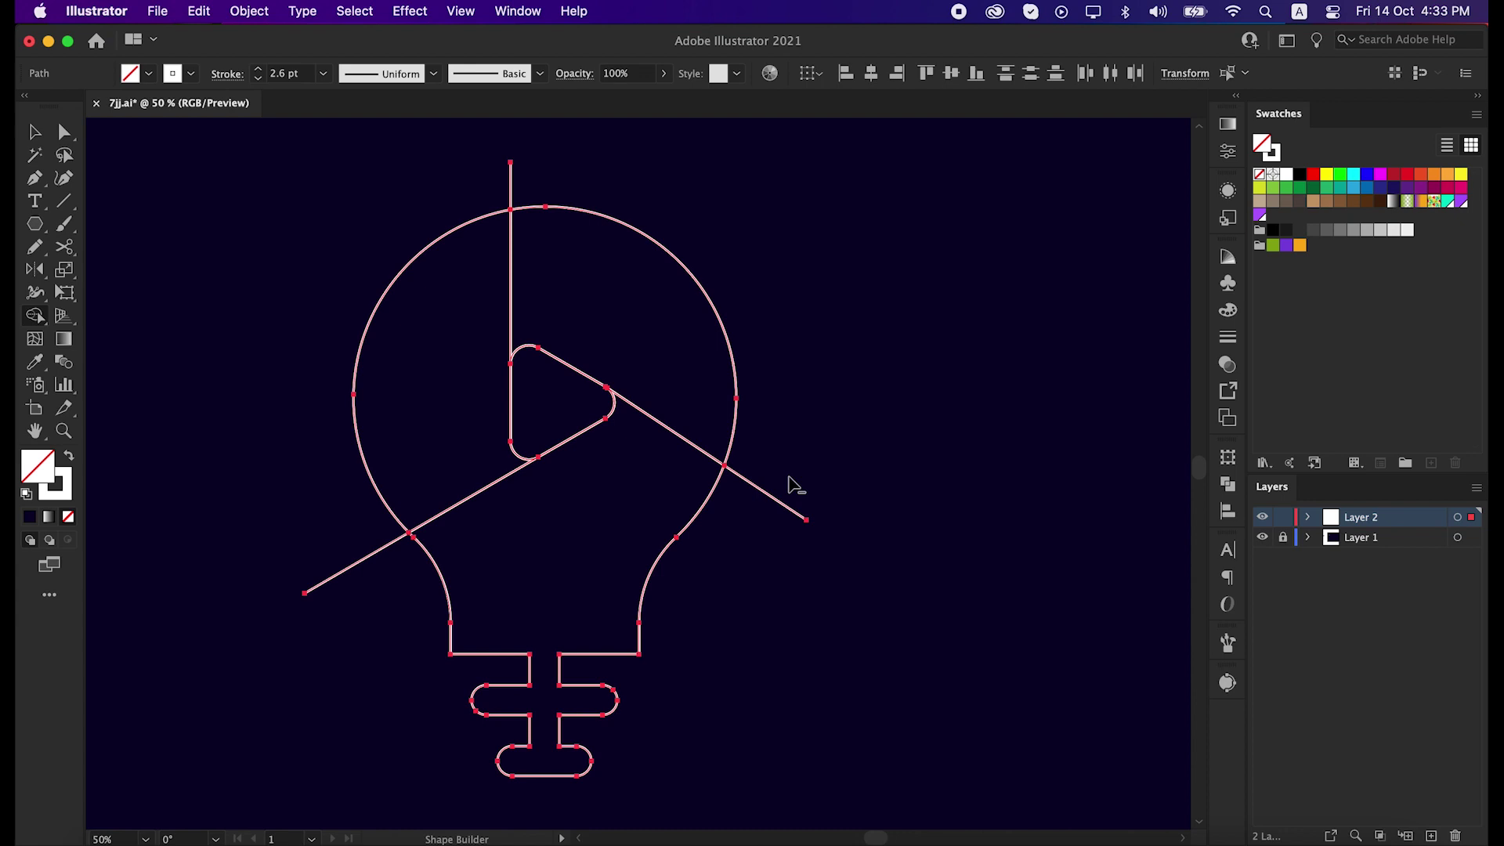
{"action": "left_click", "coordinate": [764, 491], "text": "alt"}
{"action": "left_click", "coordinate": [380, 550], "text": "alt"}
{"action": "left_click_drag", "start_coordinate": [485, 194], "coordinate": [561, 190]}
{"action": "key", "text": "v"}
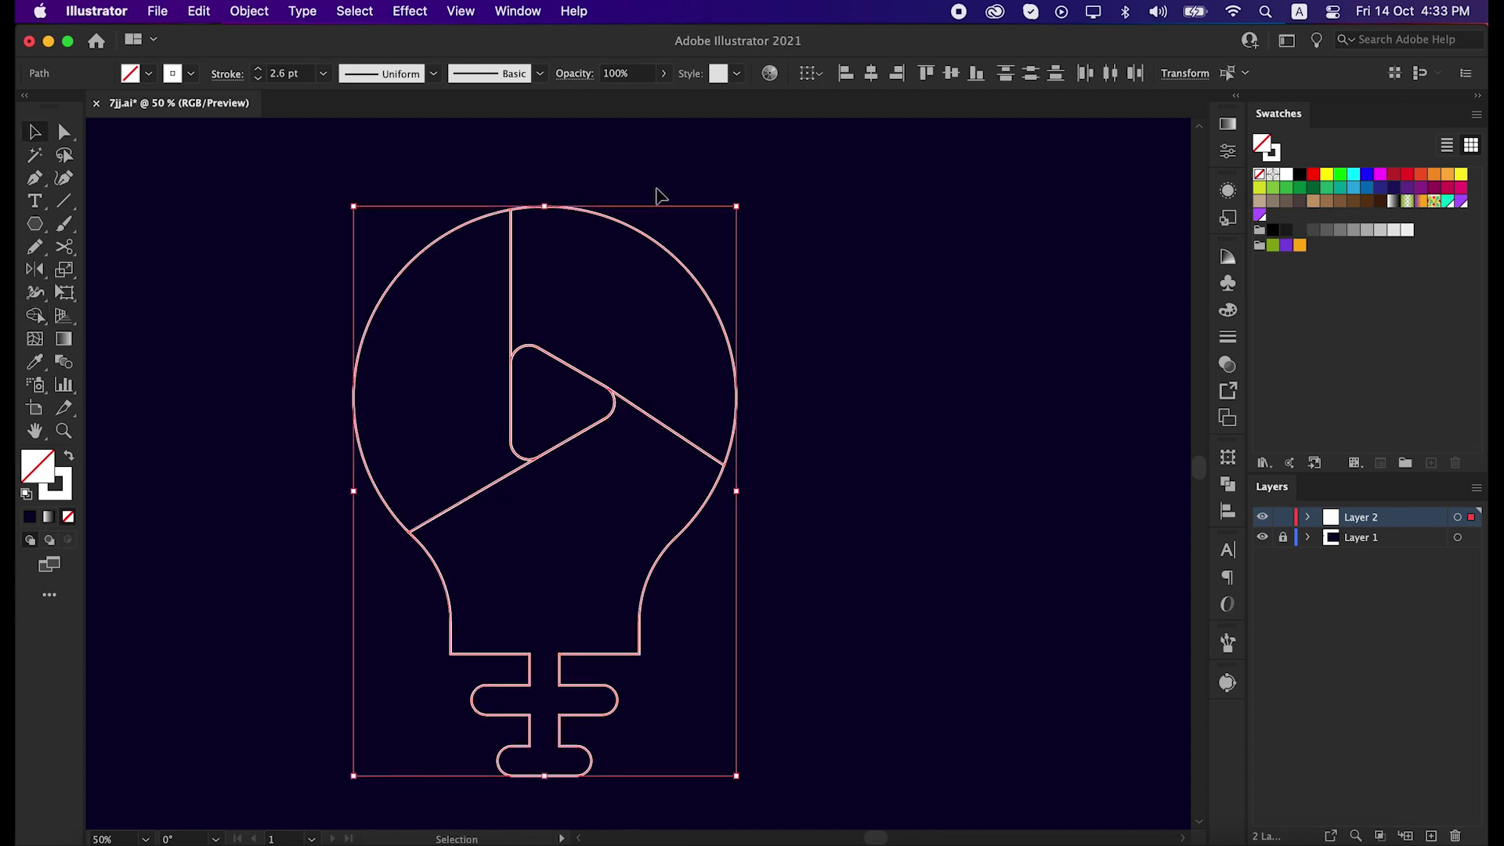
{"action": "left_click", "coordinate": [997, 740]}
{"action": "scroll", "coordinate": [996, 740], "scroll_direction": "left", "scroll_amount": 2}
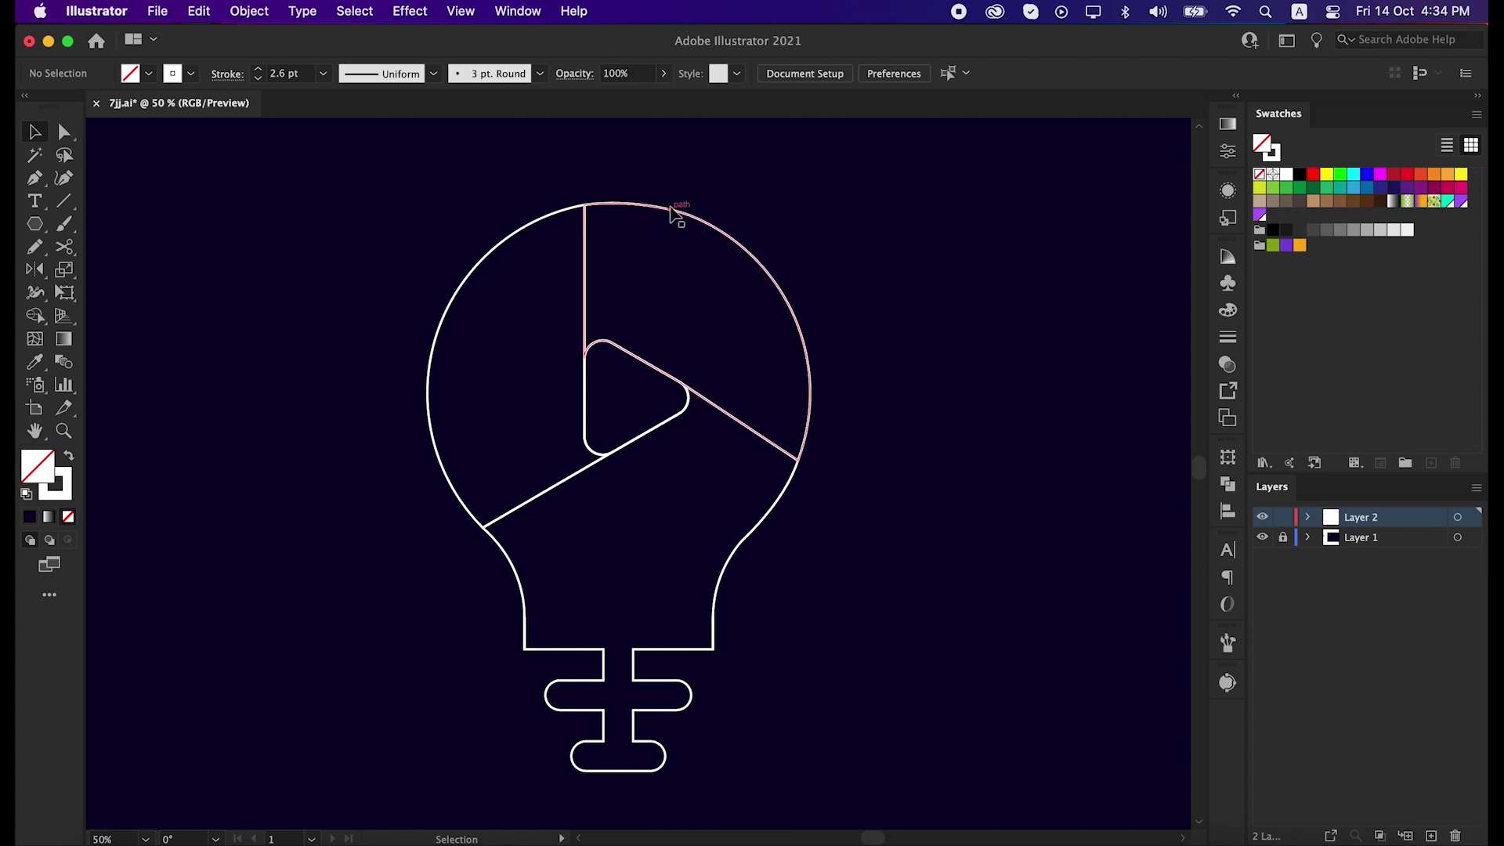
Test pulling the upper-right and left segments out of the bulb, undoing both moves.
{"action": "left_click_drag", "start_coordinate": [672, 215], "coordinate": [848, 223]}
{"action": "key", "text": "super+z"}
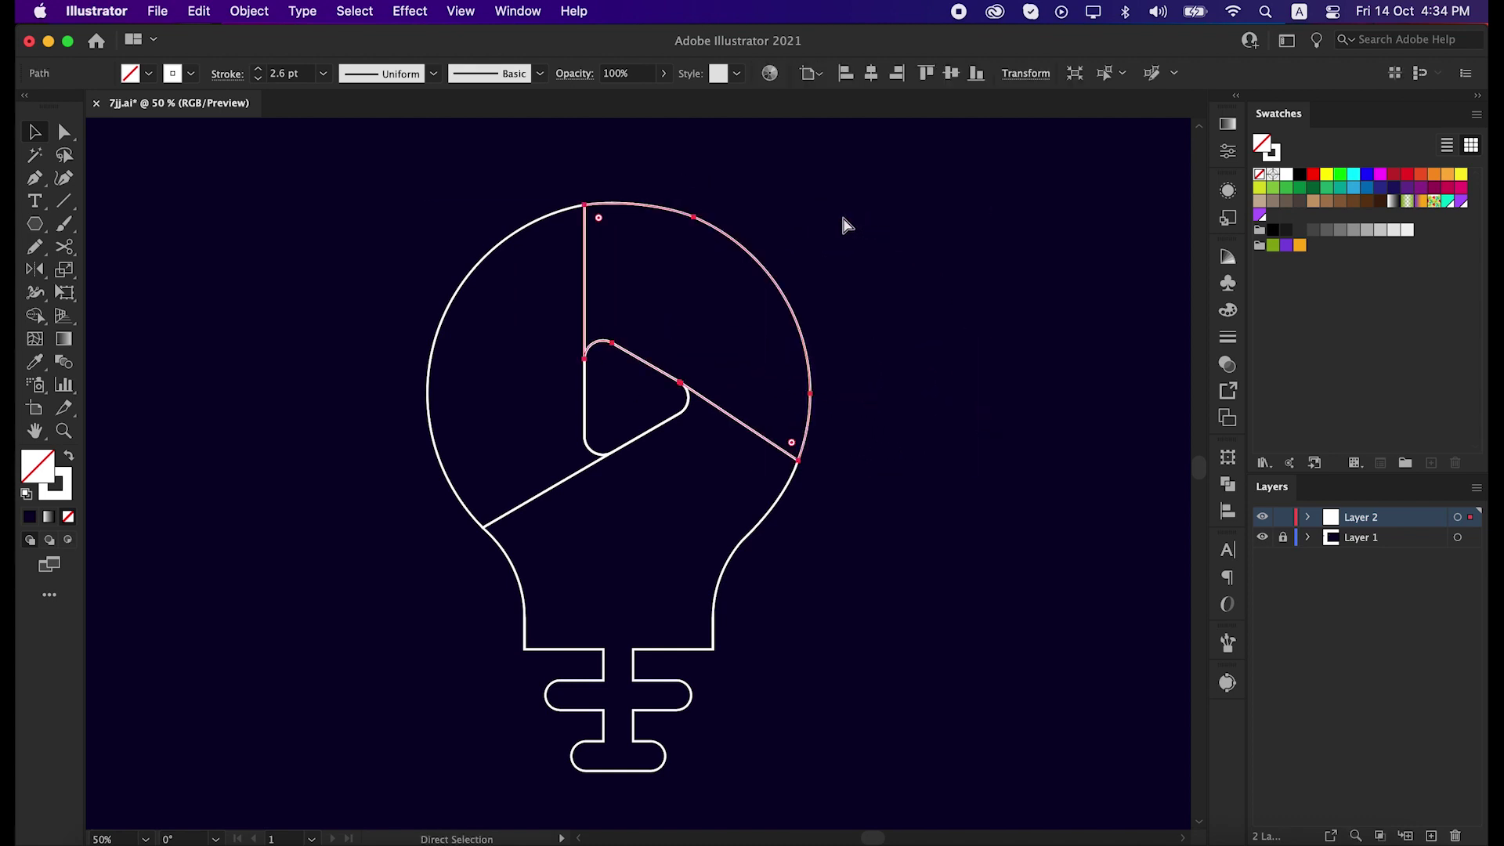
{"action": "left_click_drag", "start_coordinate": [456, 306], "coordinate": [317, 296]}
{"action": "key", "text": "super+z"}
{"action": "left_click", "coordinate": [1059, 348]}
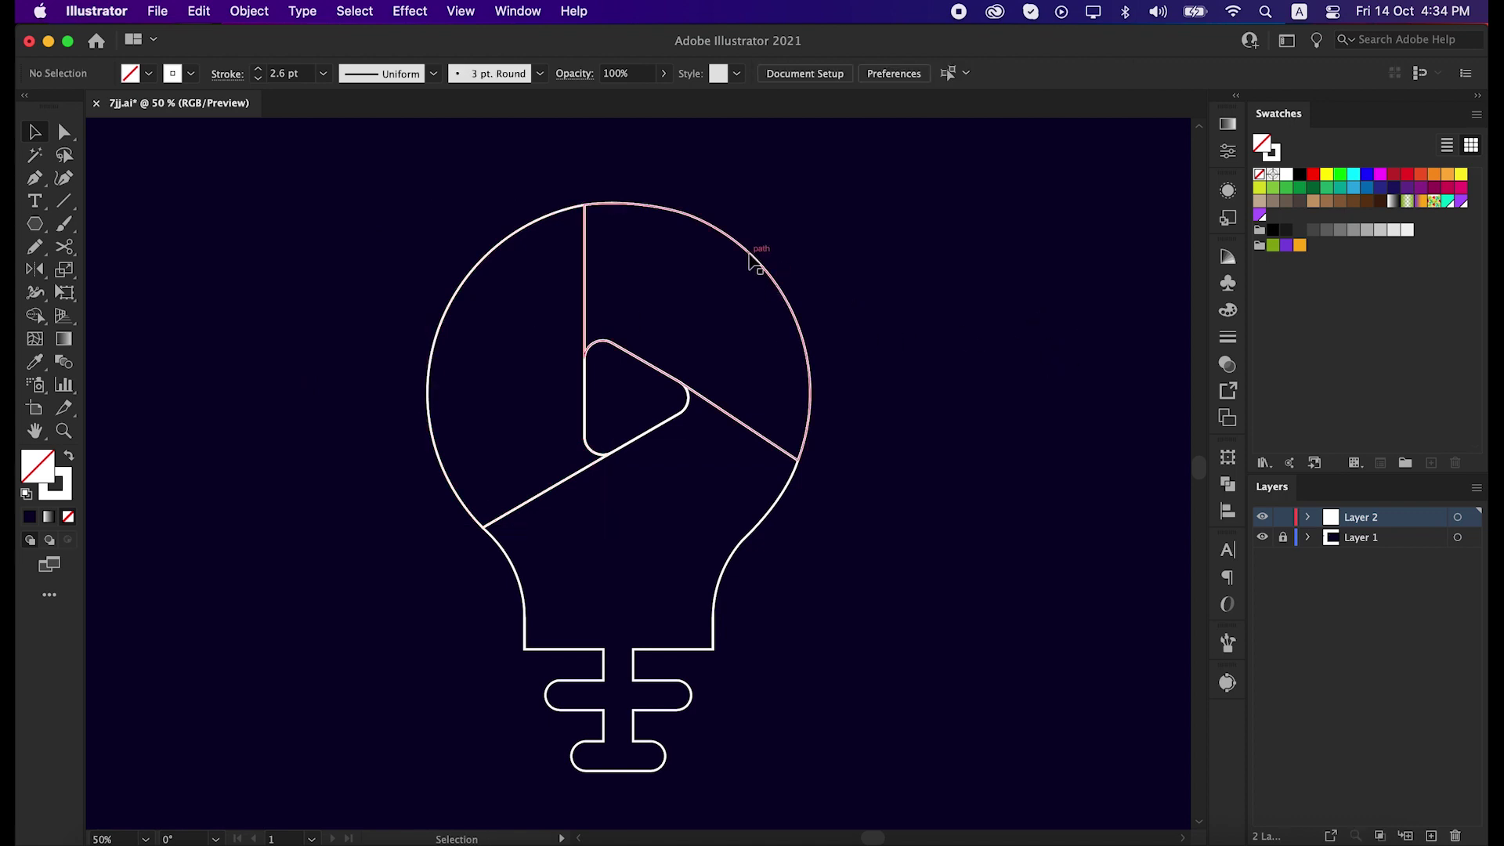
Round the upper-right segment's top corner and the lower segment's right corner.
{"action": "left_click", "coordinate": [750, 260]}
{"action": "left_click", "coordinate": [63, 134]}
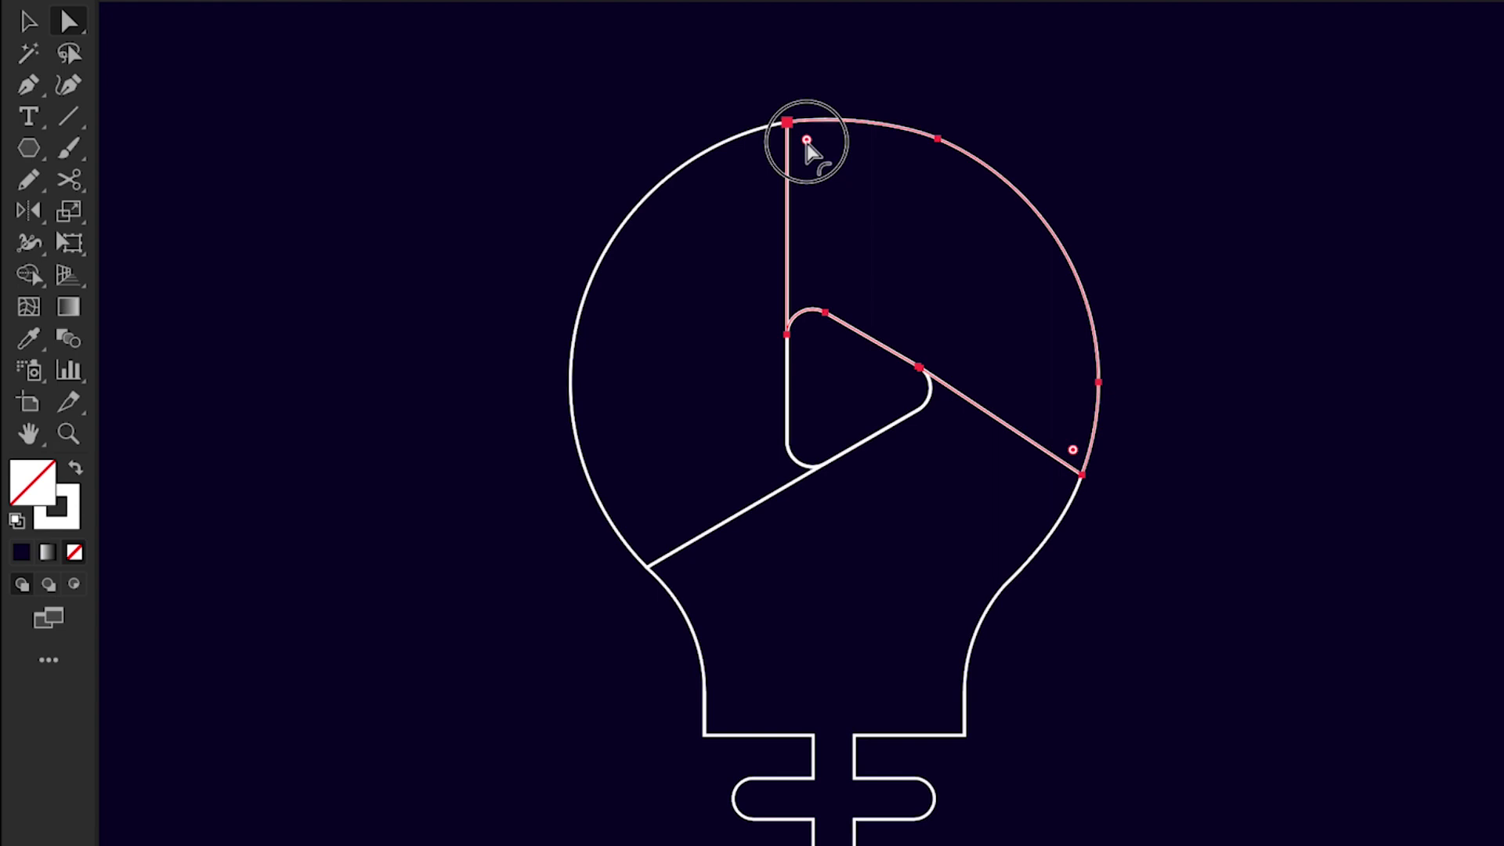
{"action": "left_click_drag", "start_coordinate": [807, 142], "coordinate": [1175, 415]}
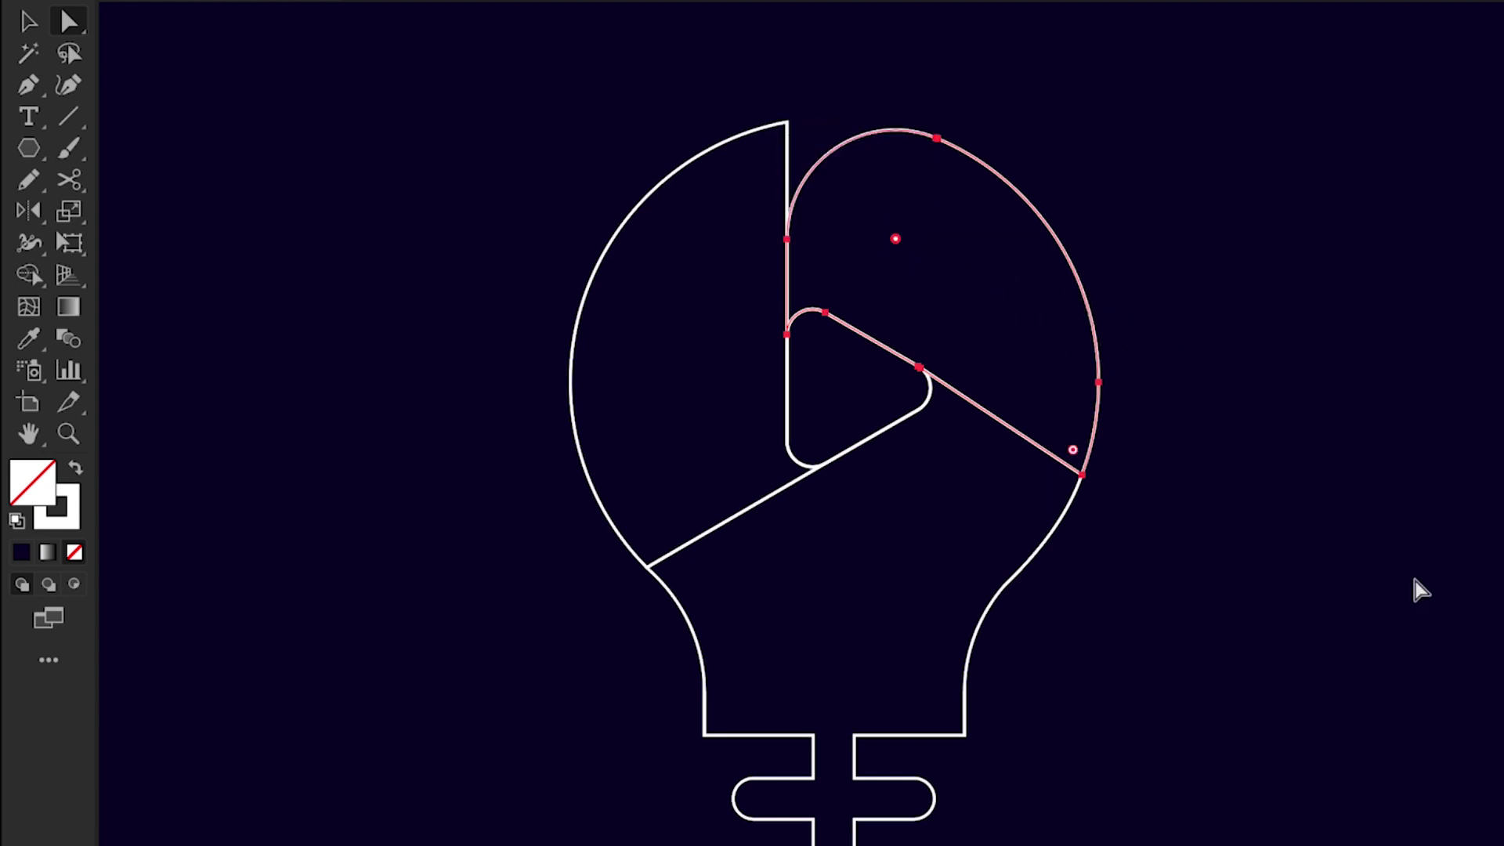
{"action": "left_click", "coordinate": [1071, 584]}
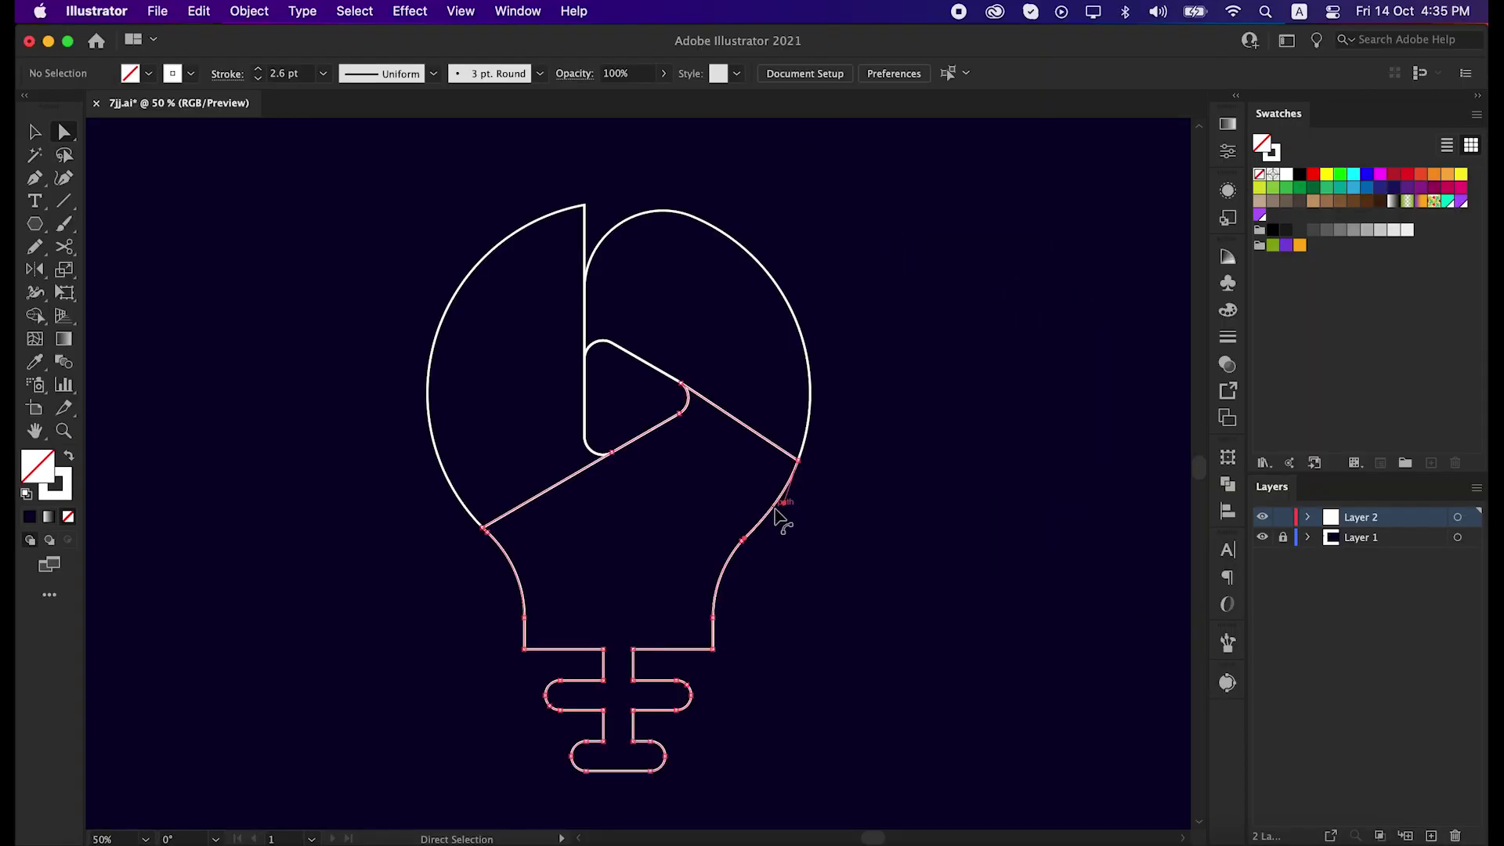
{"action": "left_click", "coordinate": [780, 502]}
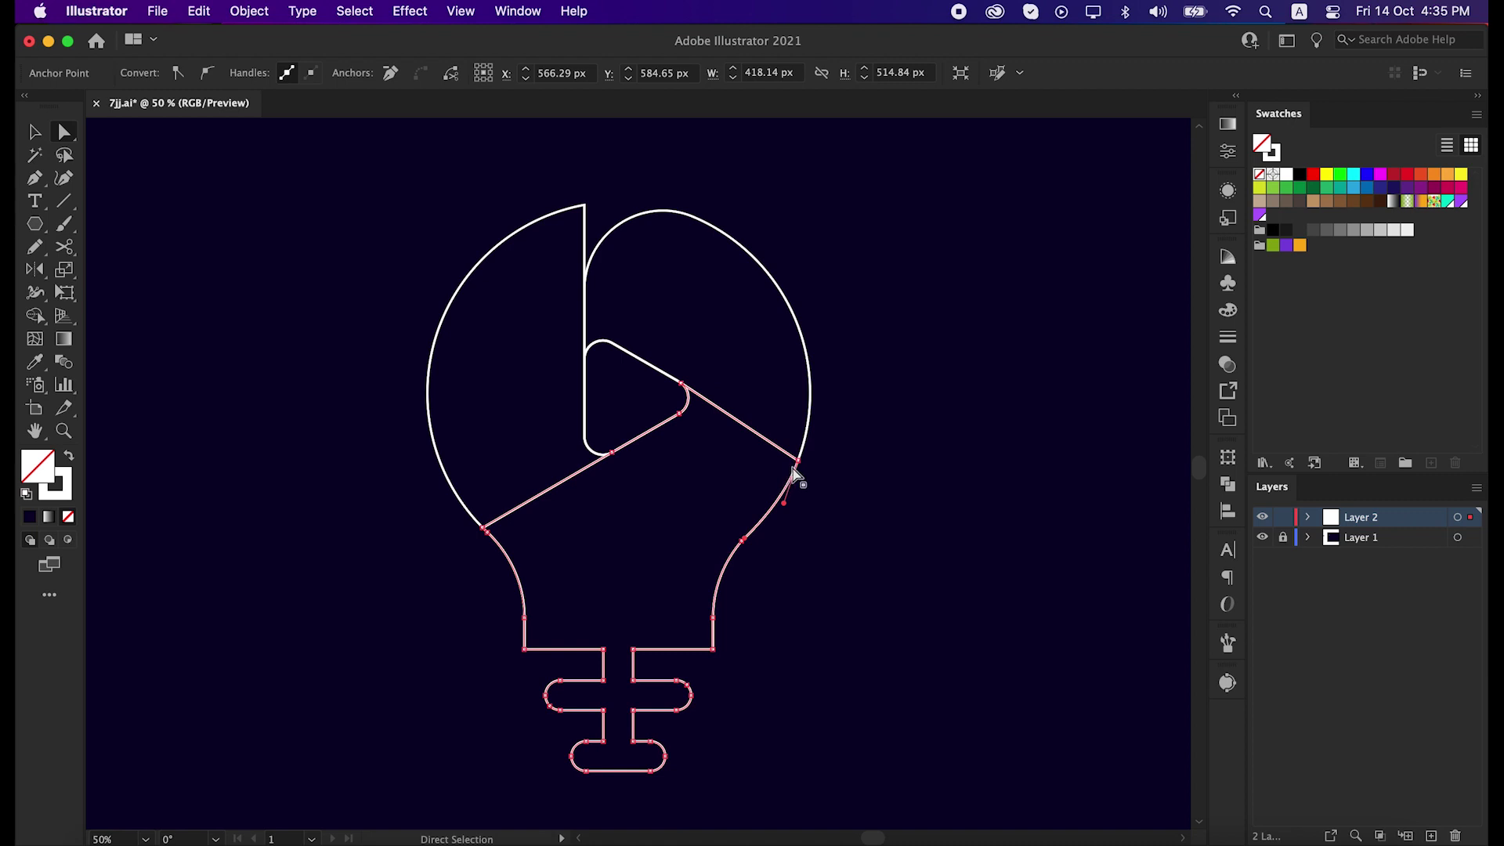
{"action": "left_click_drag", "start_coordinate": [795, 474], "coordinate": [589, 576]}
{"action": "left_click", "coordinate": [833, 564]}
Round the left arc segment's bottom-left corner with Direct Selection.
{"action": "key", "text": "v"}
{"action": "left_click", "coordinate": [436, 454]}
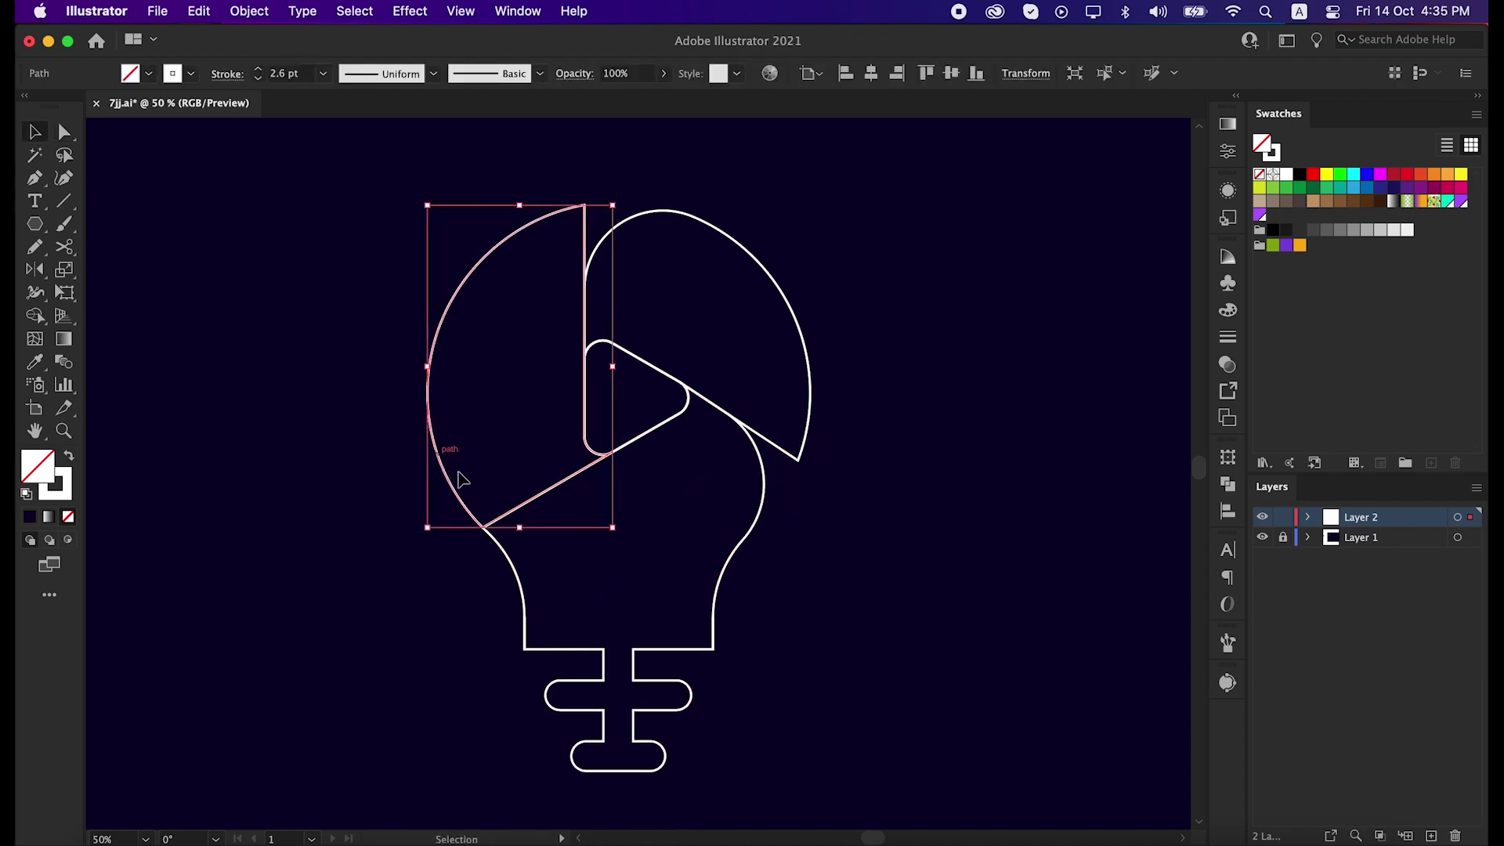
{"action": "key", "text": "a"}
{"action": "left_click_drag", "start_coordinate": [489, 508], "coordinate": [526, 389]}
{"action": "left_click", "coordinate": [885, 491]}
Paste the copied circle behind all of the light-bulb artwork.
{"action": "key", "text": "v"}
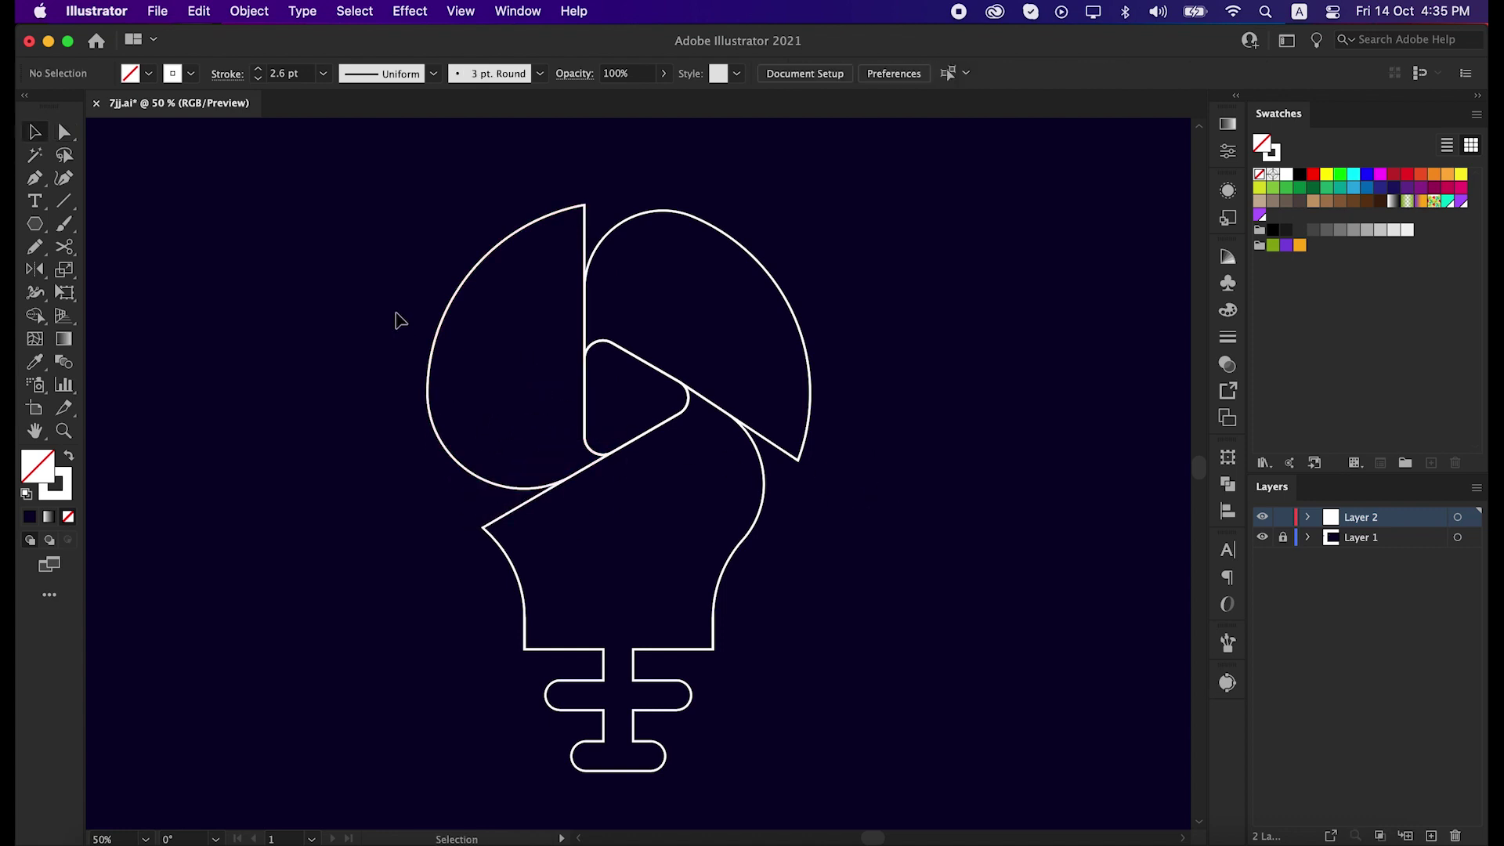
{"action": "left_click_drag", "start_coordinate": [379, 224], "coordinate": [843, 666]}
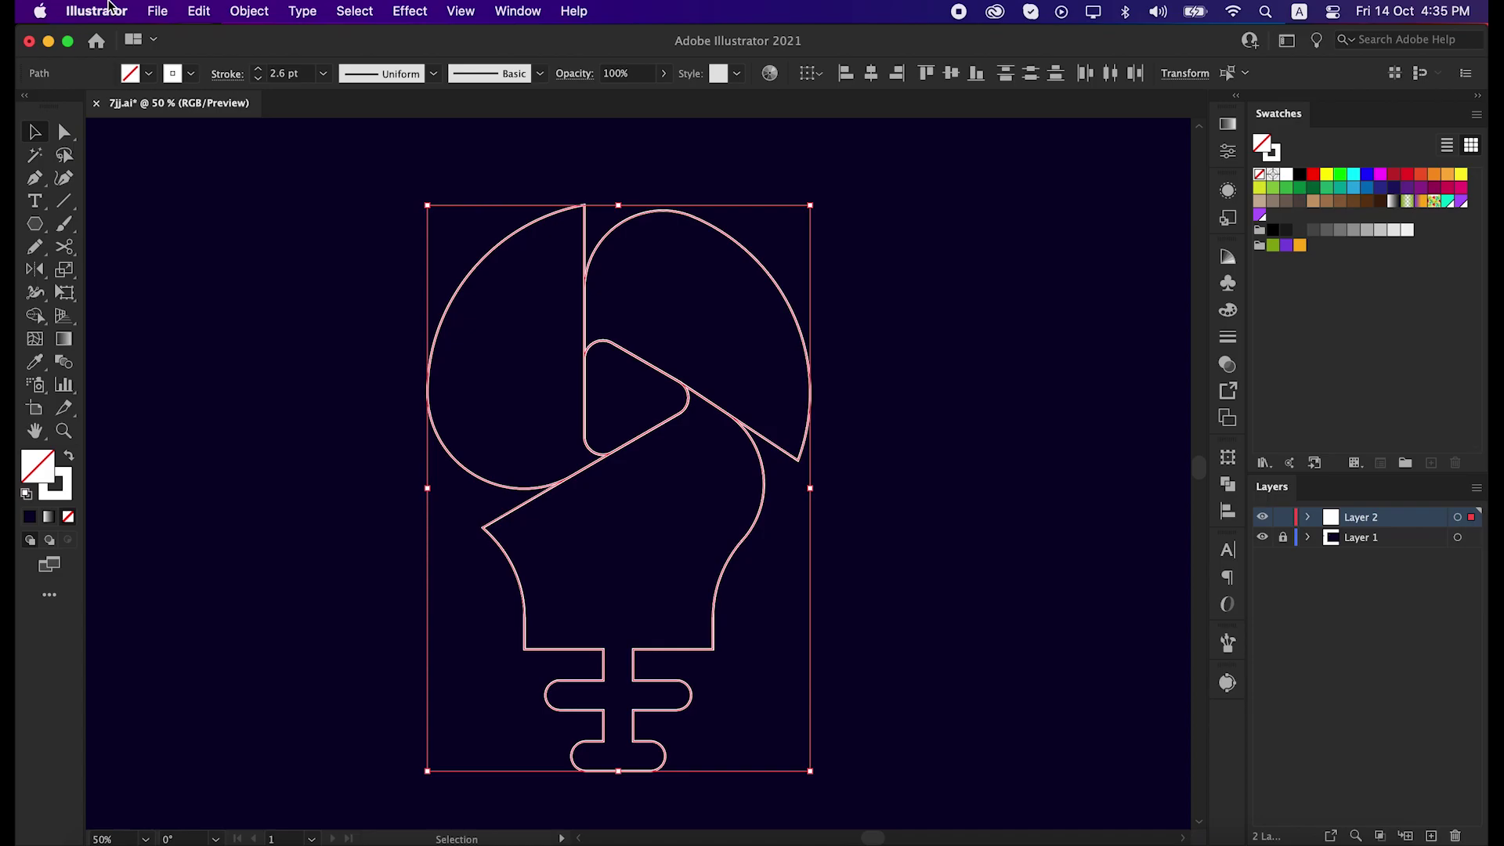
{"action": "left_click", "coordinate": [211, 12]}
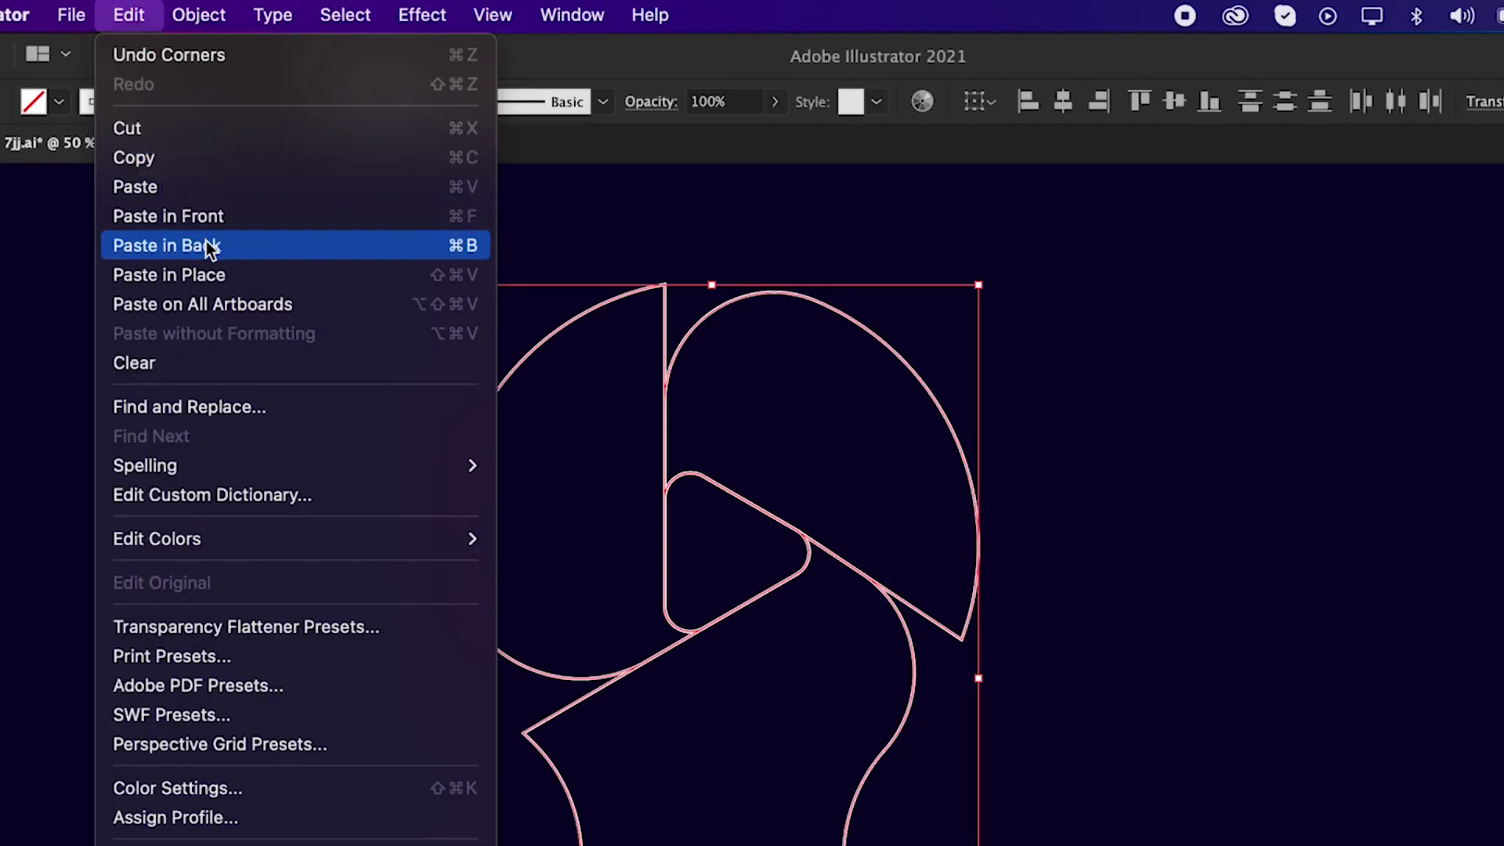
{"action": "left_click", "coordinate": [207, 248]}
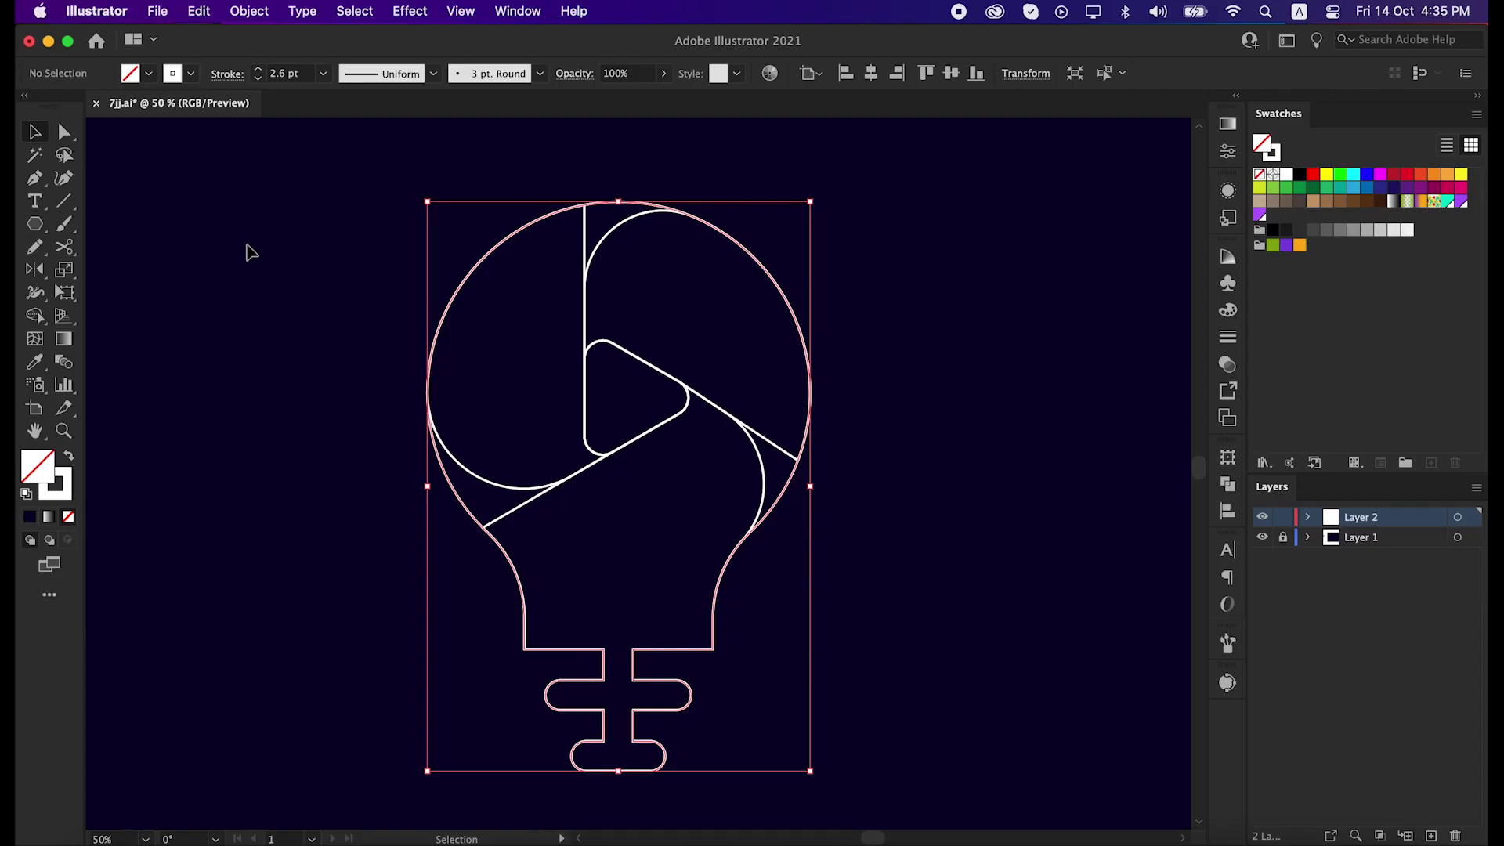
{"action": "left_click", "coordinate": [218, 385]}
With Shape Builder, merge the lower bulb regions, upper-left lobe with top sliver, and the triangle.
{"action": "left_click_drag", "start_coordinate": [327, 248], "coordinate": [814, 626]}
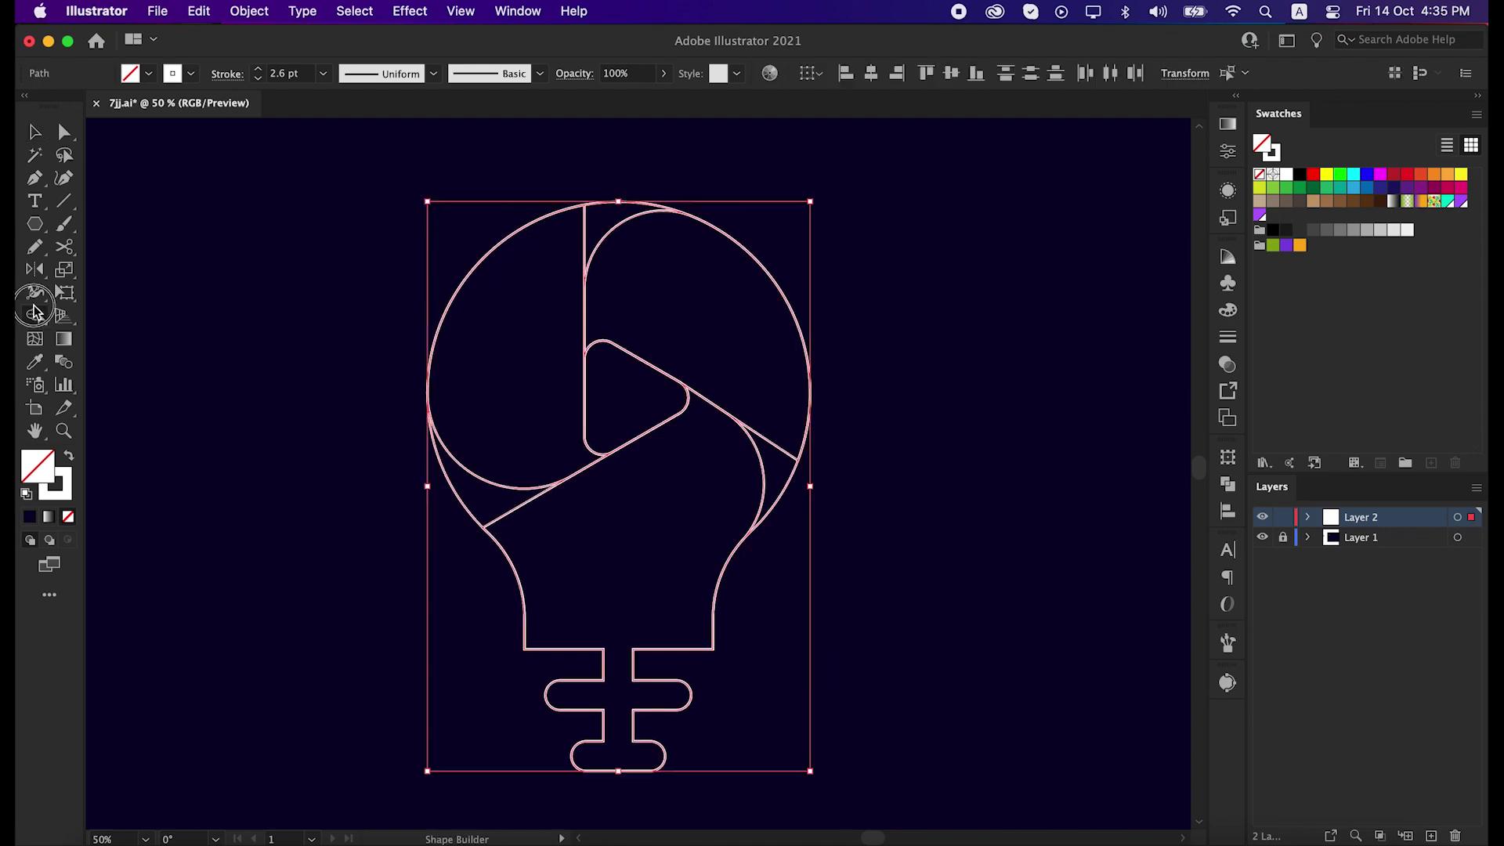
{"action": "left_click", "coordinate": [35, 315]}
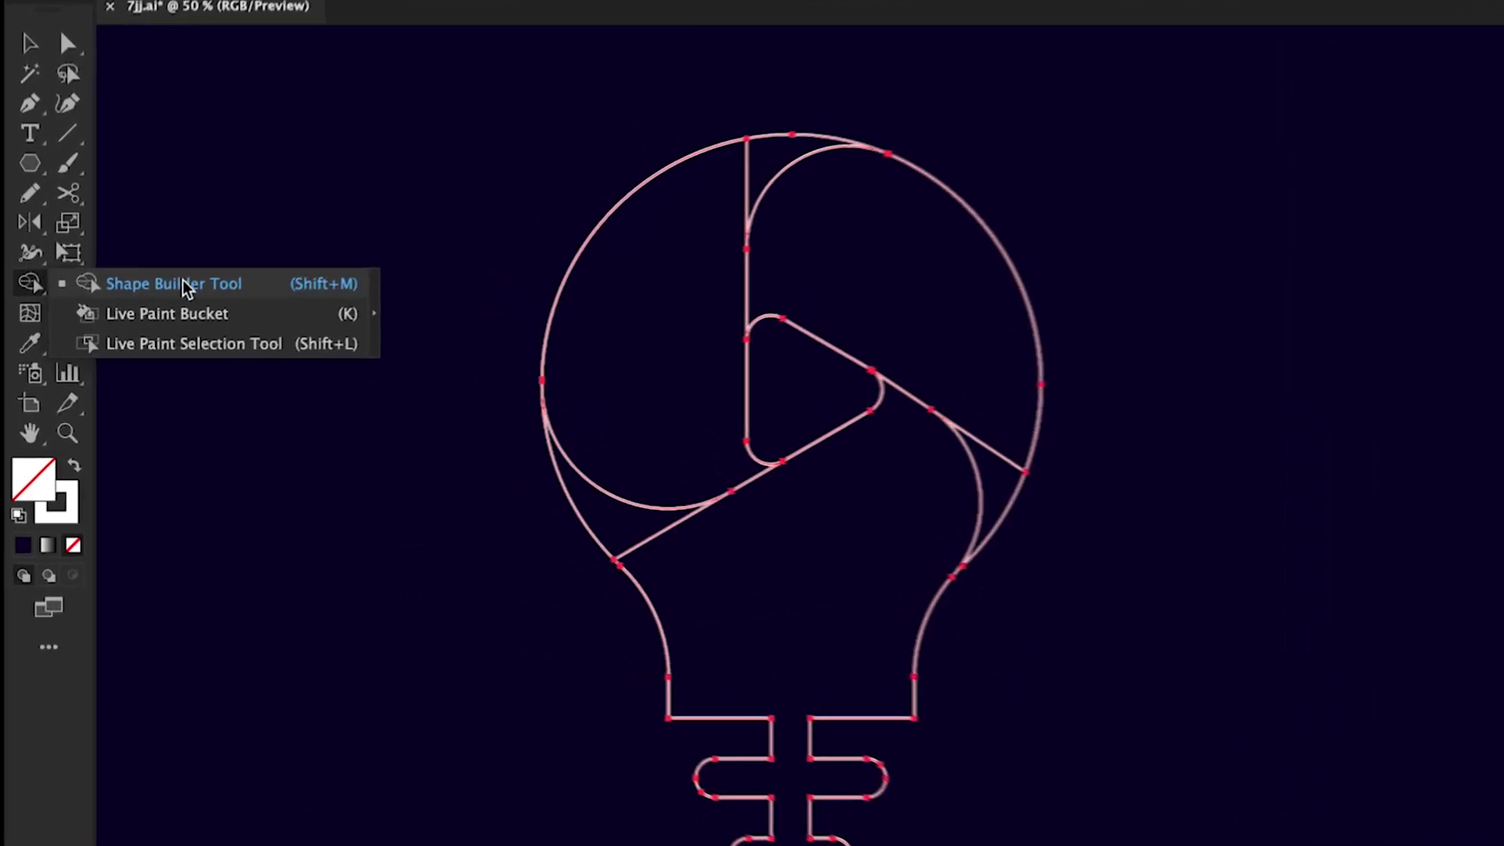
{"action": "left_click", "coordinate": [185, 285]}
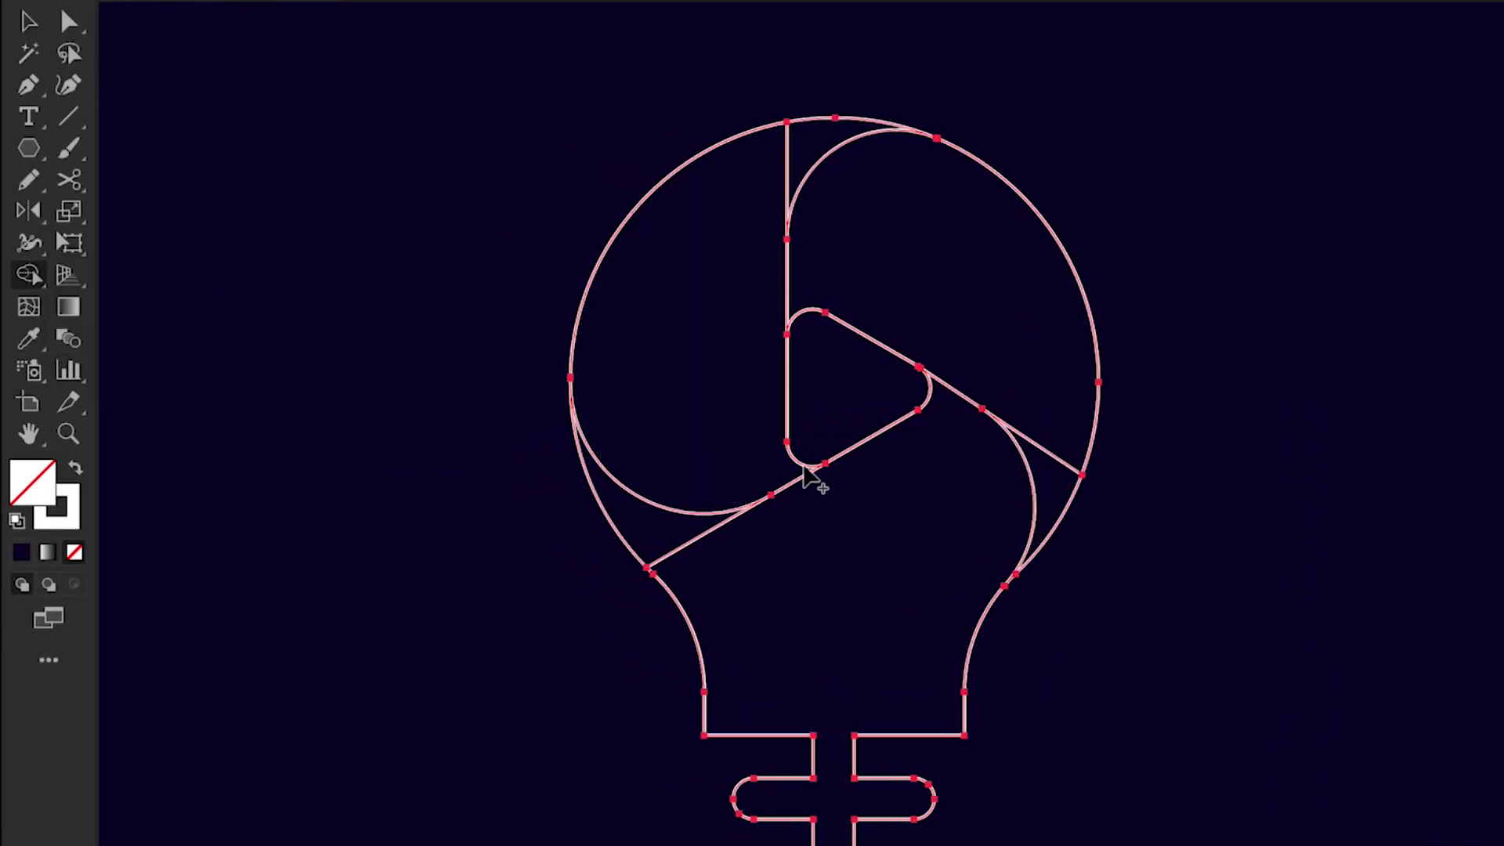
{"action": "mouse_move", "coordinate": [766, 497]}
{"action": "left_mouse_down"}
{"action": "mouse_move", "coordinate": [726, 531]}
{"action": "mouse_move", "coordinate": [658, 523]}
{"action": "mouse_move", "coordinate": [697, 517]}
{"action": "left_mouse_up"}
{"action": "mouse_move", "coordinate": [729, 313]}
{"action": "left_mouse_down"}
{"action": "mouse_move", "coordinate": [799, 158]}
{"action": "mouse_move", "coordinate": [1034, 356]}
{"action": "mouse_move", "coordinate": [1062, 462]}
{"action": "left_mouse_up"}
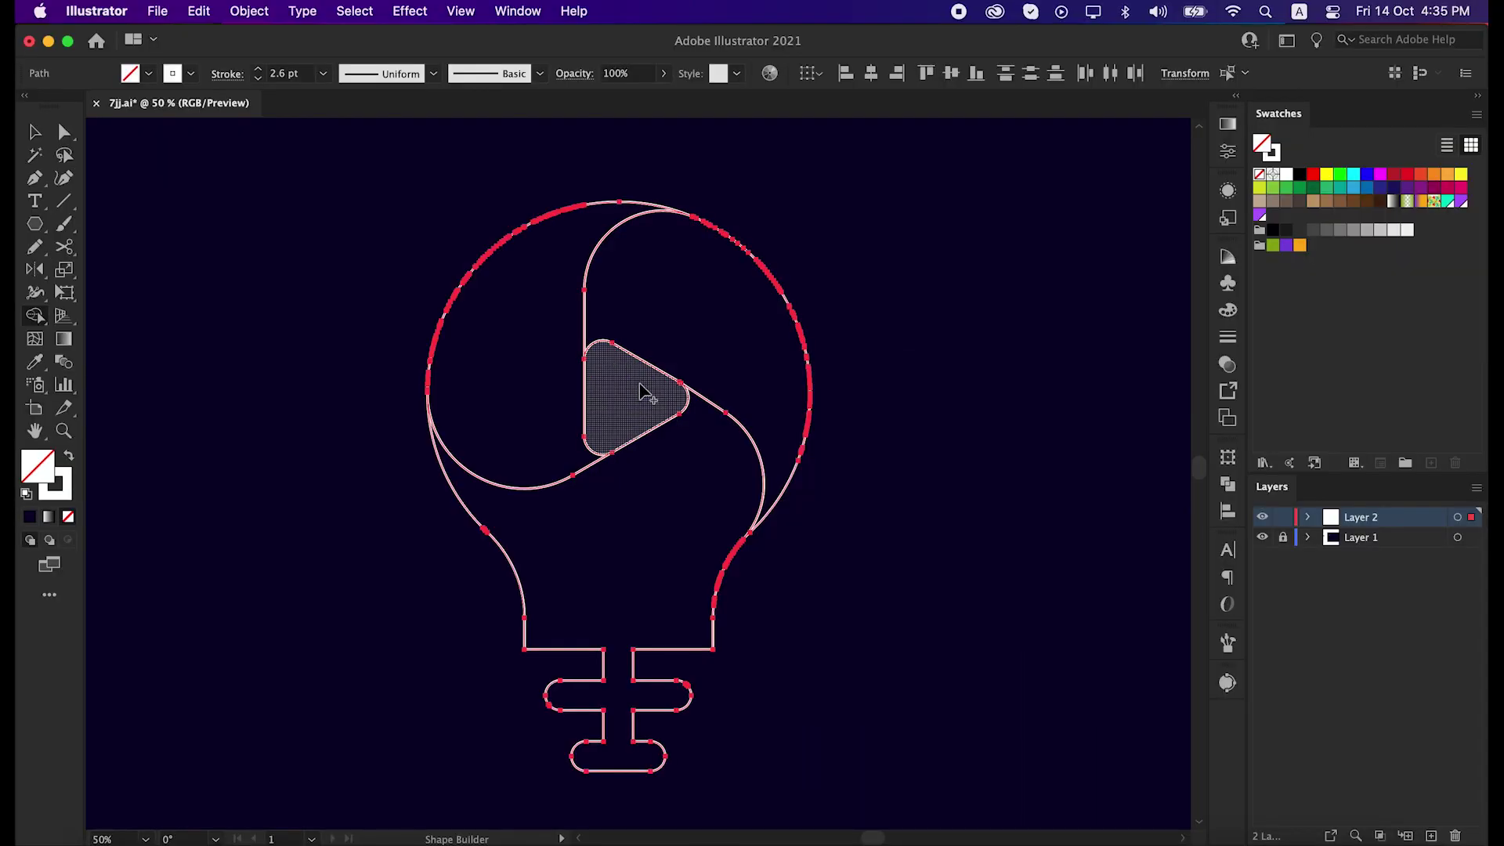
{"action": "left_click", "coordinate": [639, 389]}
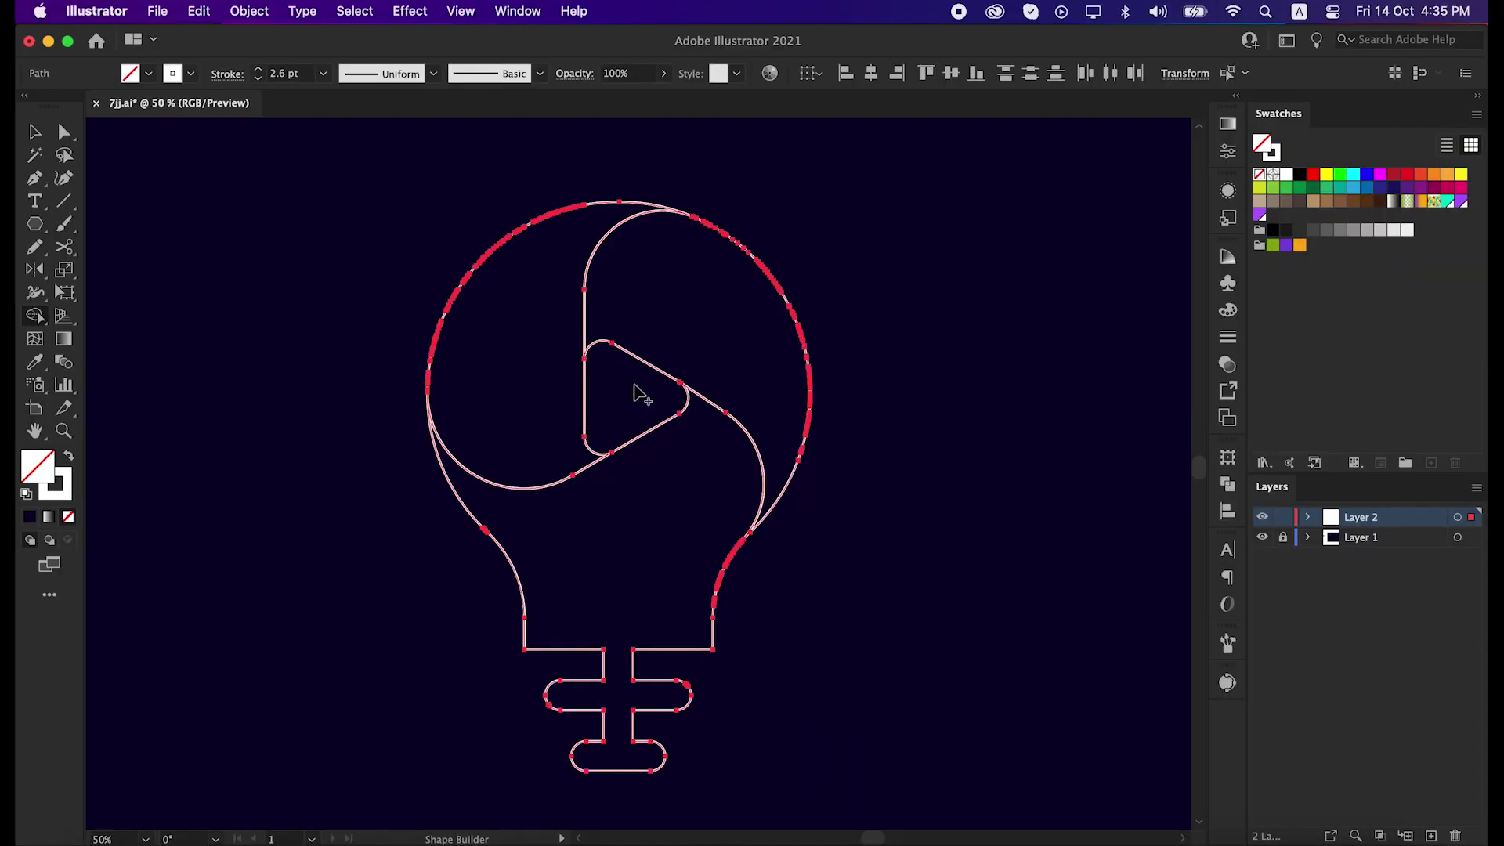
{"action": "key", "text": "v"}
{"action": "left_click", "coordinate": [973, 386]}
{"action": "left_click", "coordinate": [765, 273]}
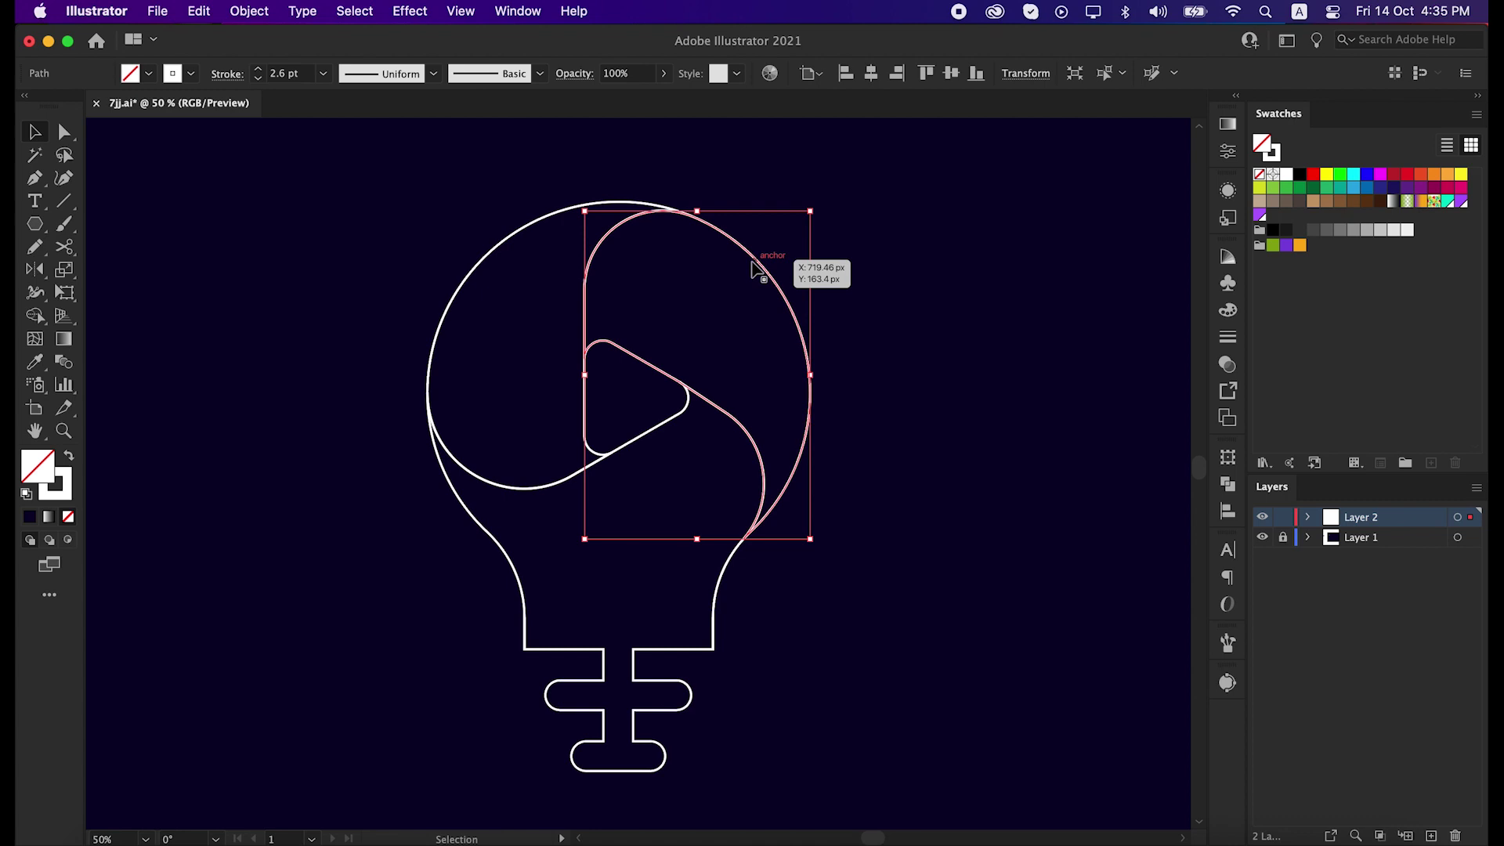
Cut both lobes and the bulb body, then delete the leftover thin path.
{"action": "left_click", "coordinate": [506, 246], "text": "shift"}
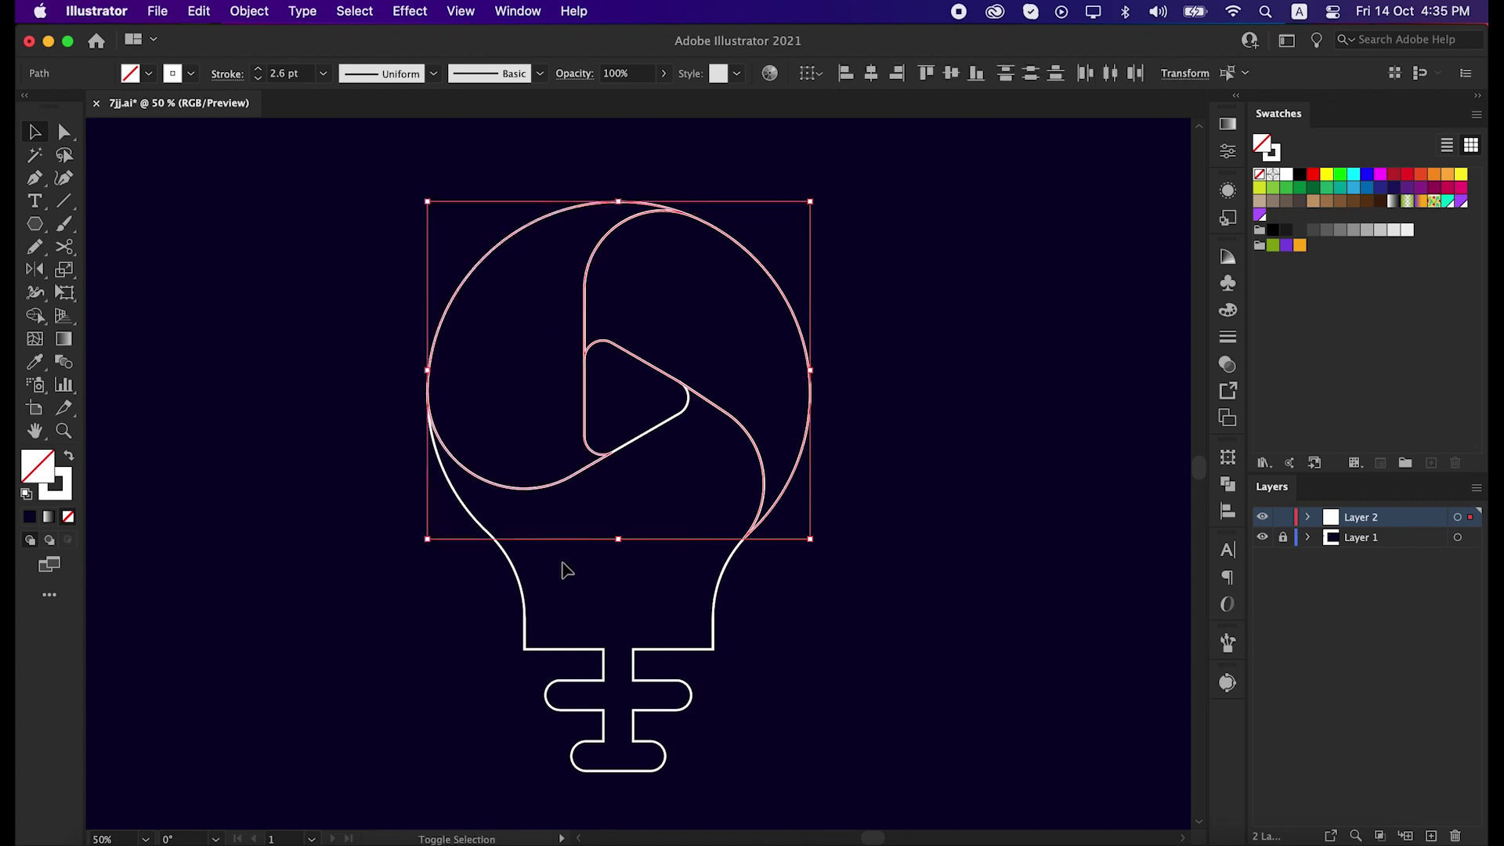
{"action": "left_click", "coordinate": [523, 582], "text": "shift"}
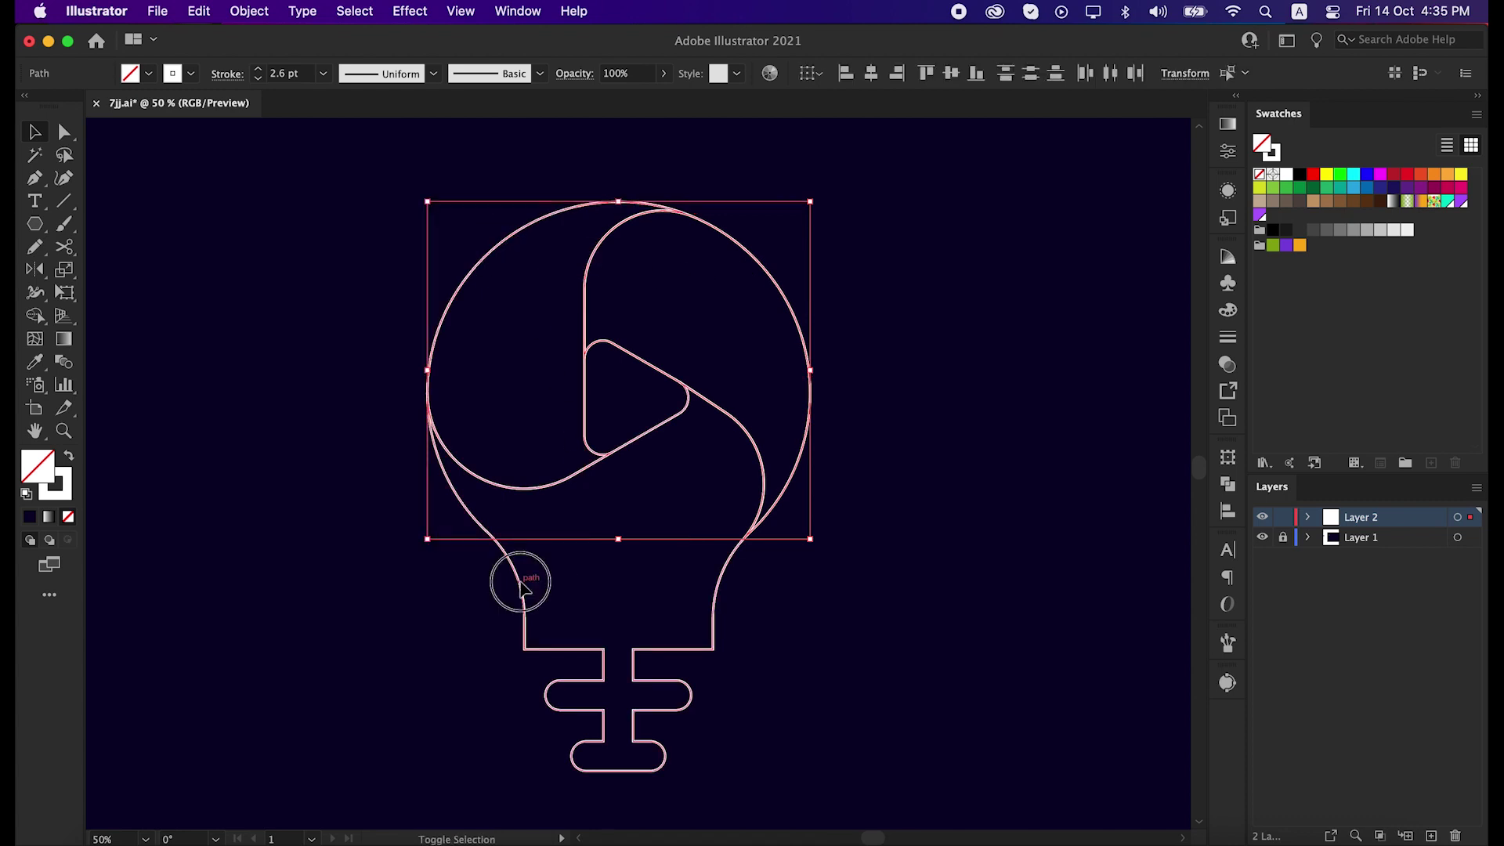
{"action": "left_click", "coordinate": [188, 9]}
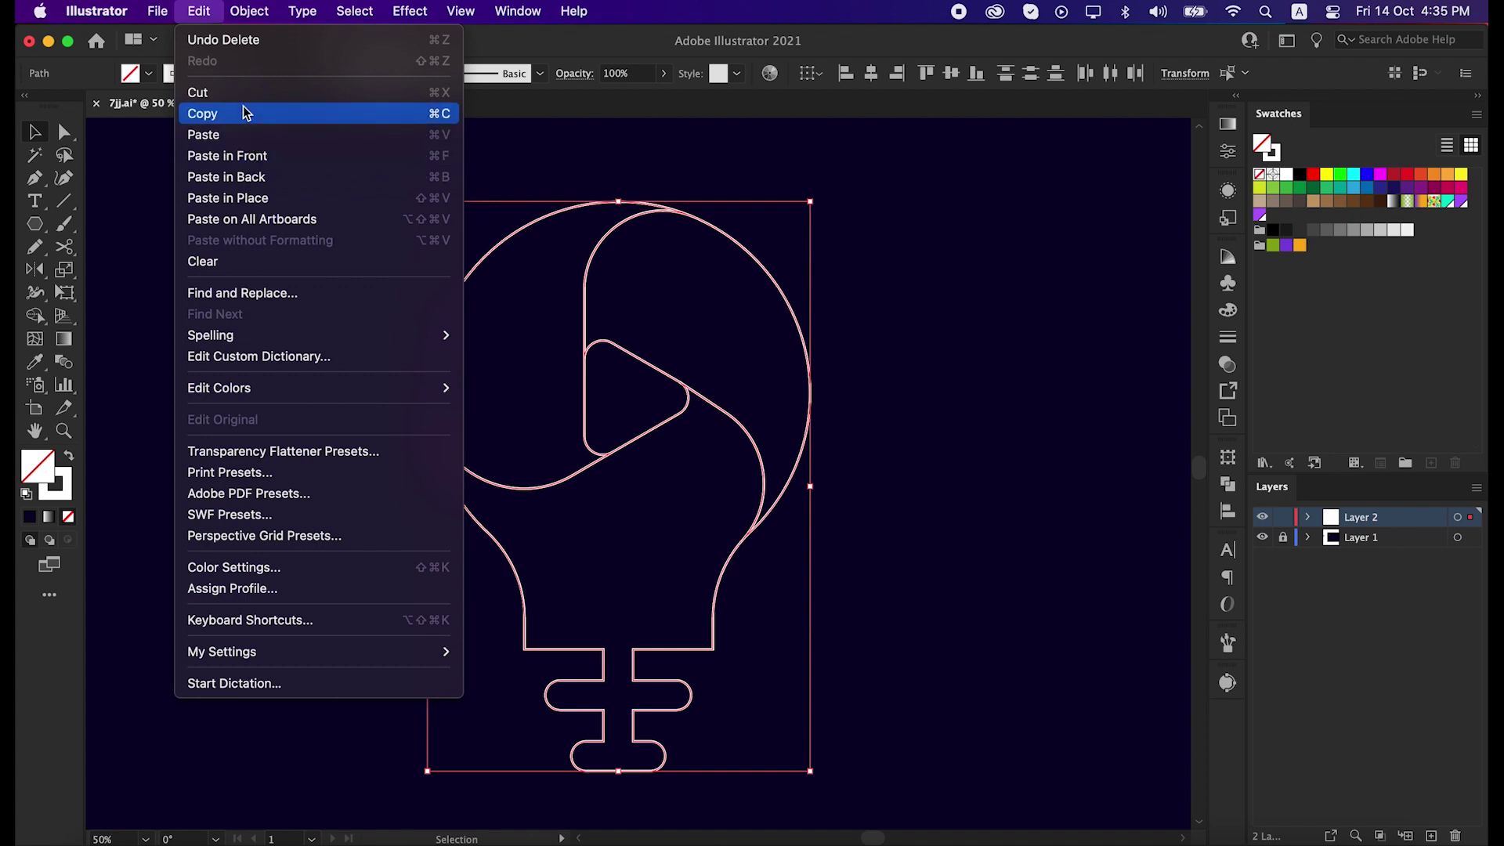
{"action": "left_click", "coordinate": [245, 94]}
{"action": "left_click_drag", "start_coordinate": [320, 177], "coordinate": [850, 612]}
{"action": "key", "text": "Delete"}
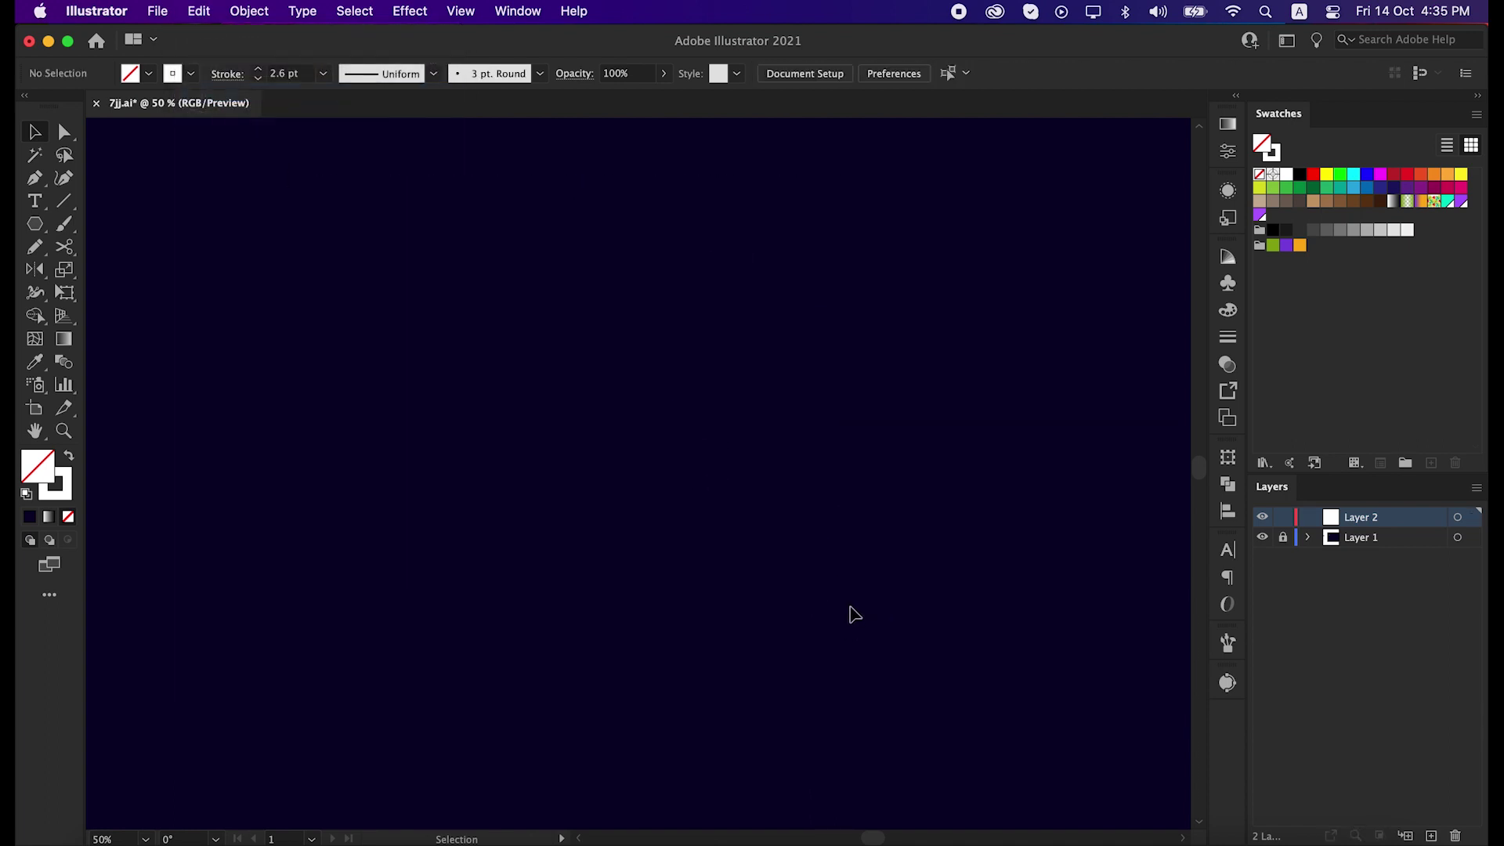
Paste the logo paths back in front, copy them, and Unite them into one bulb outline.
{"action": "left_click", "coordinate": [196, 9]}
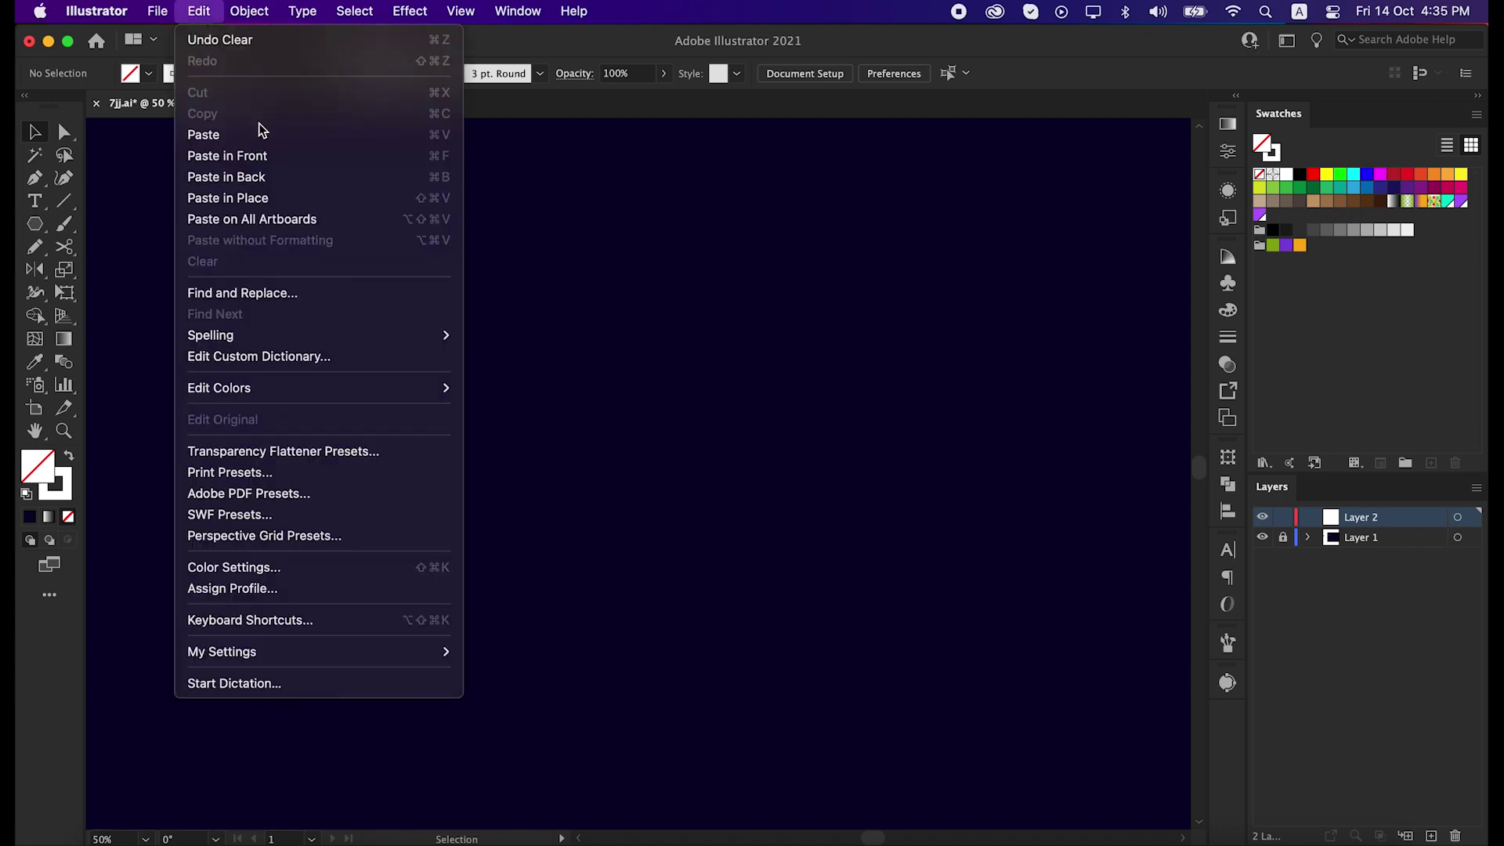
{"action": "left_click", "coordinate": [266, 156]}
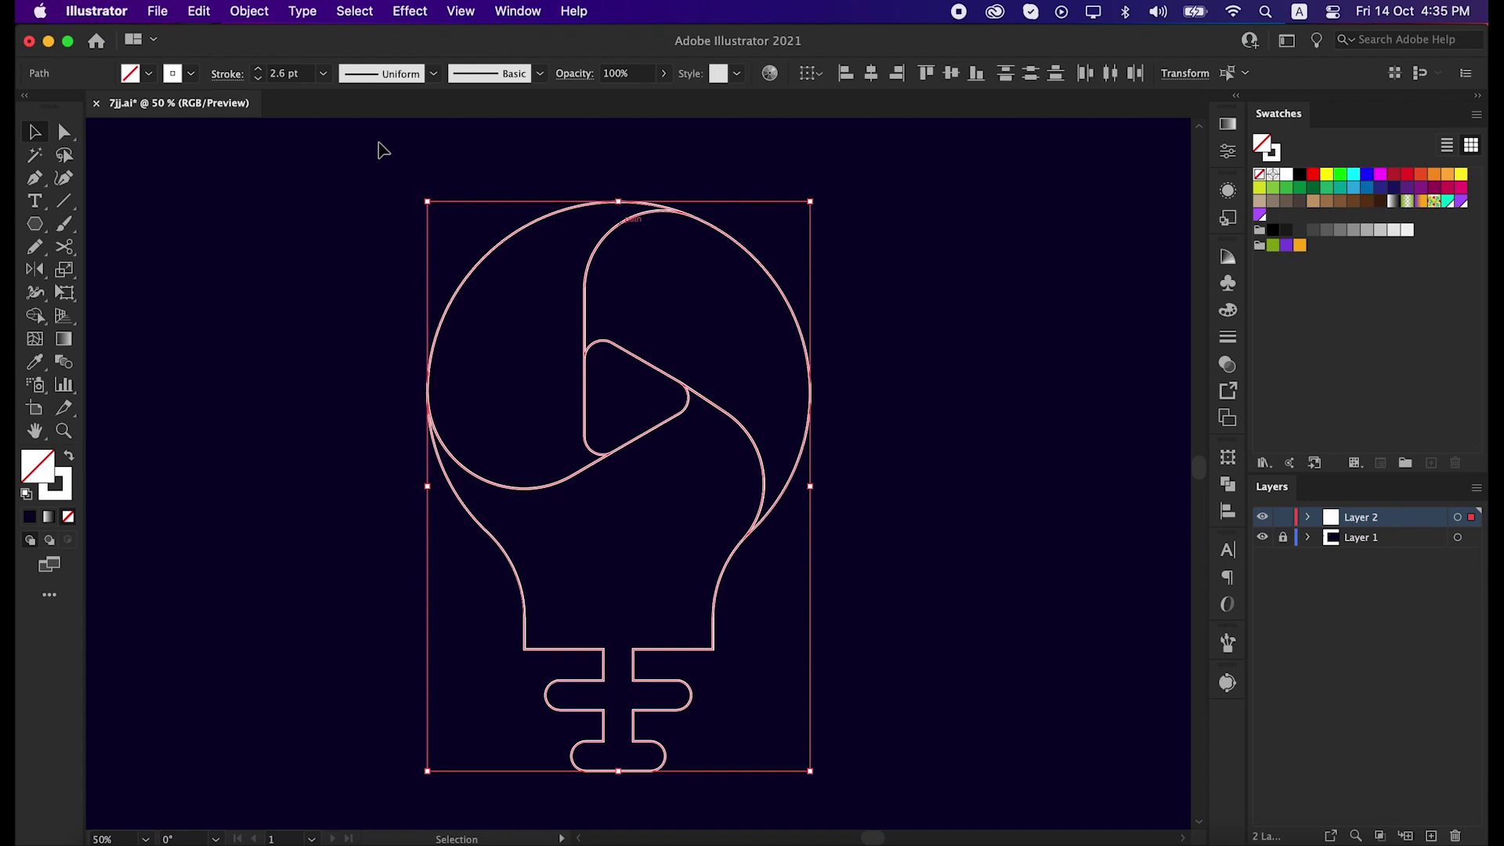
{"action": "left_click", "coordinate": [199, 11]}
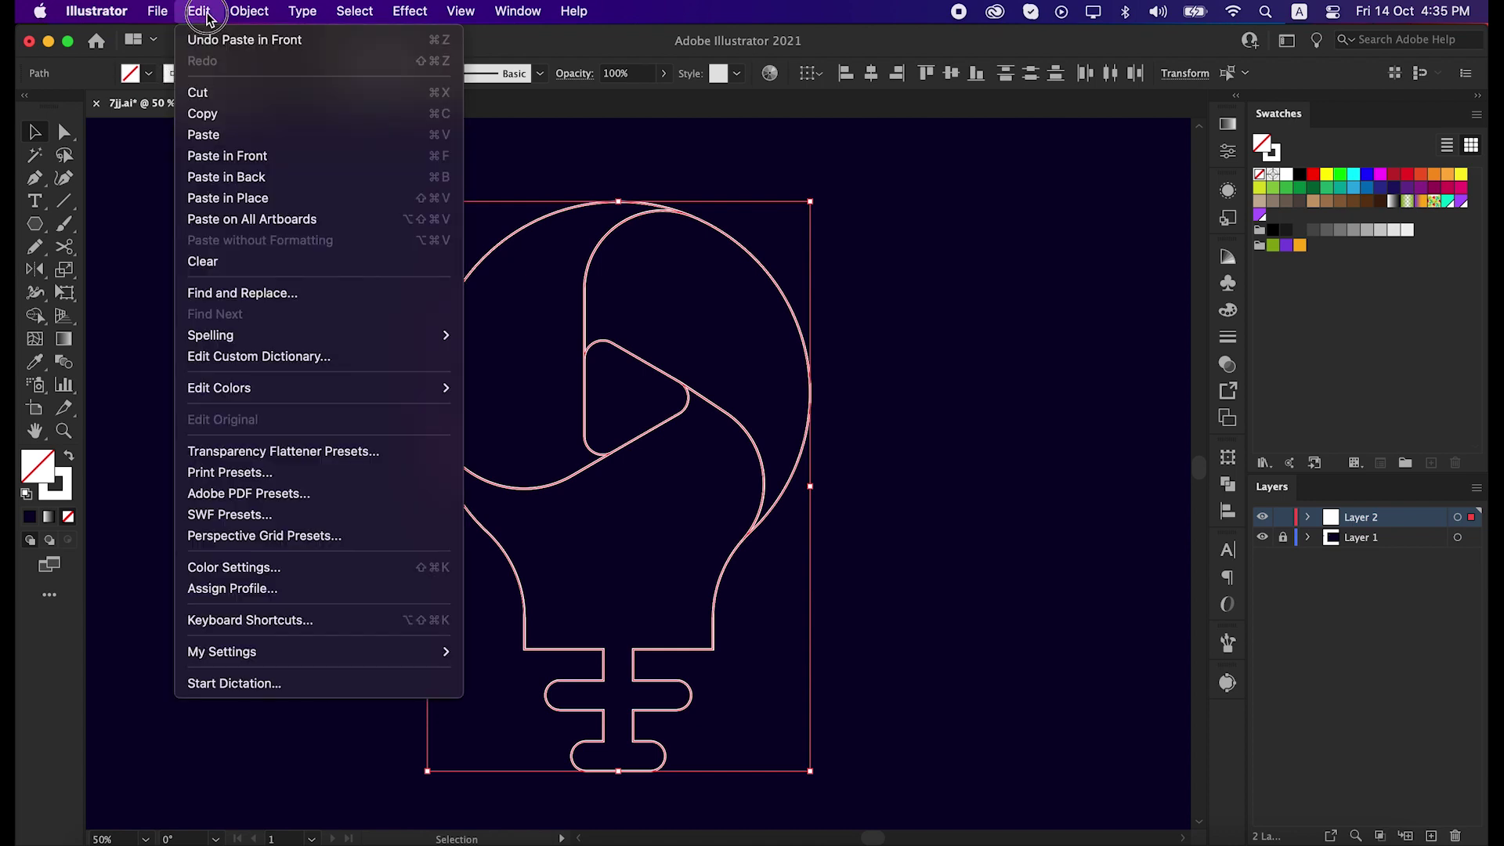
{"action": "left_click", "coordinate": [205, 114]}
{"action": "left_click", "coordinate": [1221, 490]}
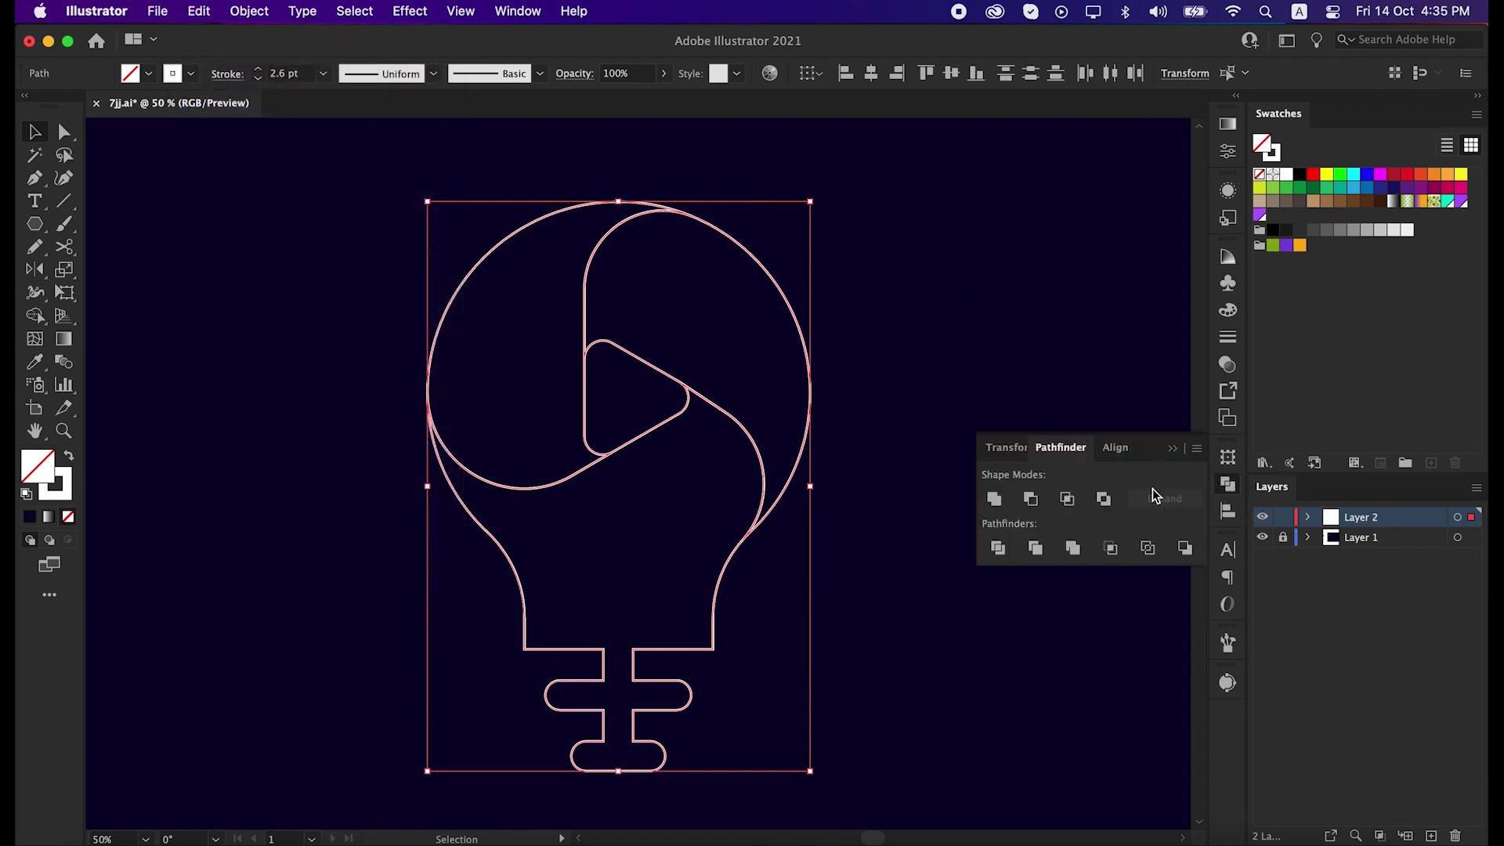
{"action": "left_click", "coordinate": [996, 499]}
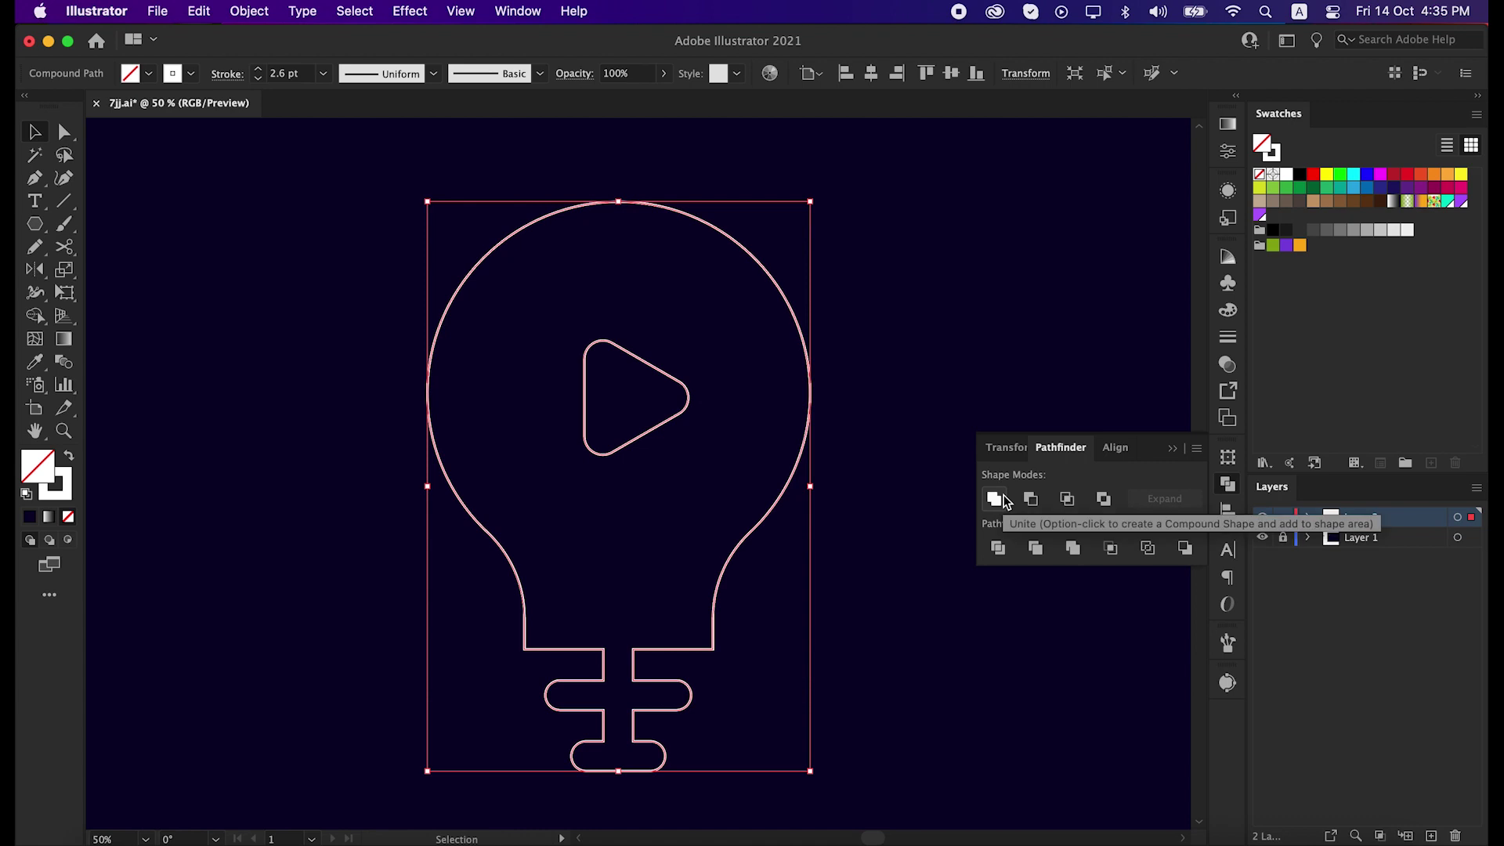
{"action": "left_click", "coordinate": [875, 513]}
{"action": "left_click", "coordinate": [1173, 449]}
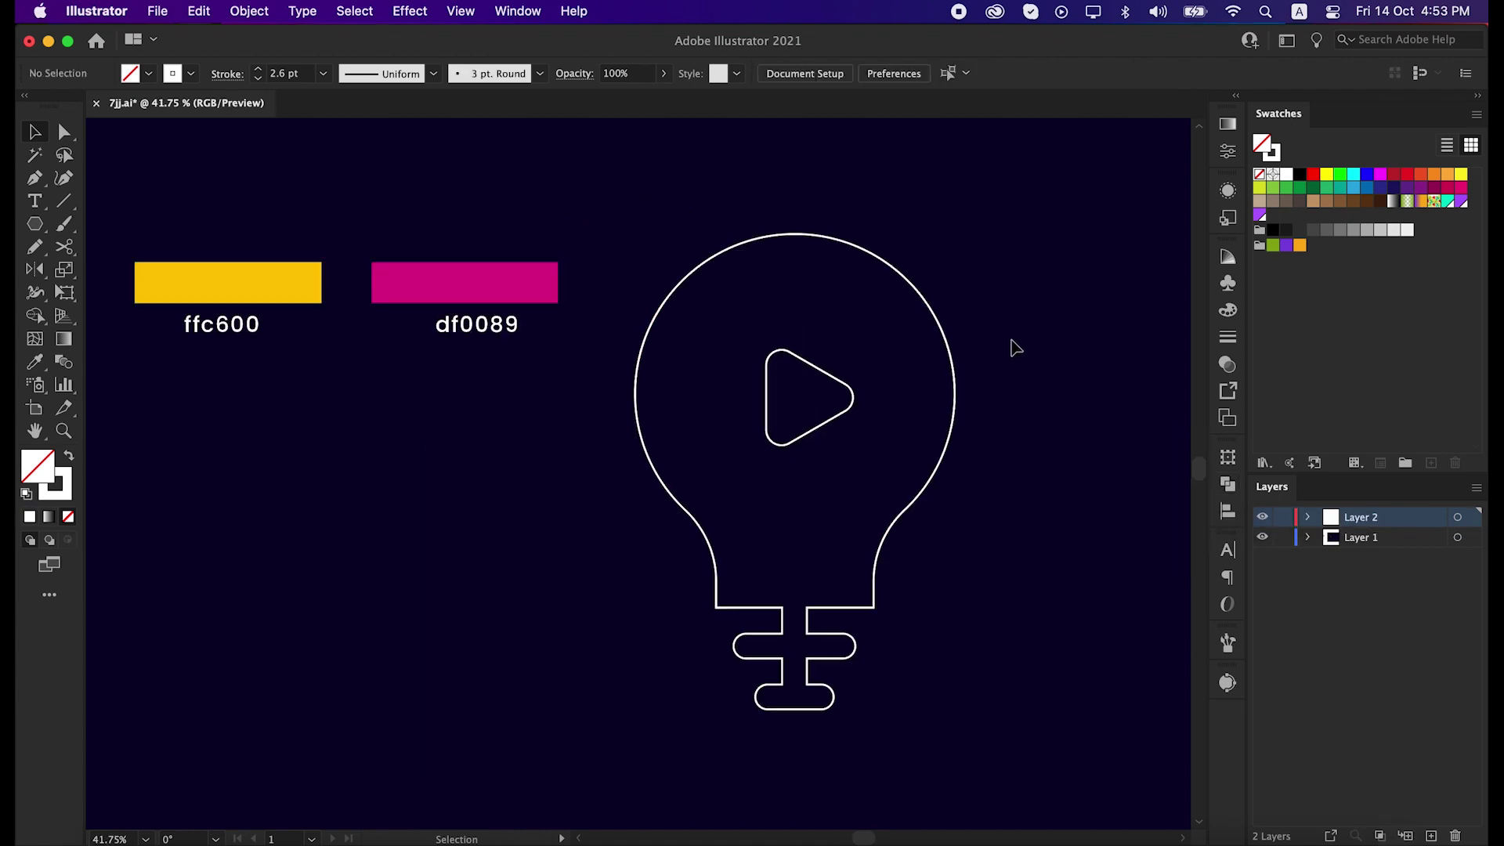
Select the bulb silhouette and swap fill and stroke to make it solid white, unstroked.
{"action": "left_click", "coordinate": [1040, 503]}
{"action": "left_click_drag", "start_coordinate": [1022, 302], "coordinate": [940, 433]}
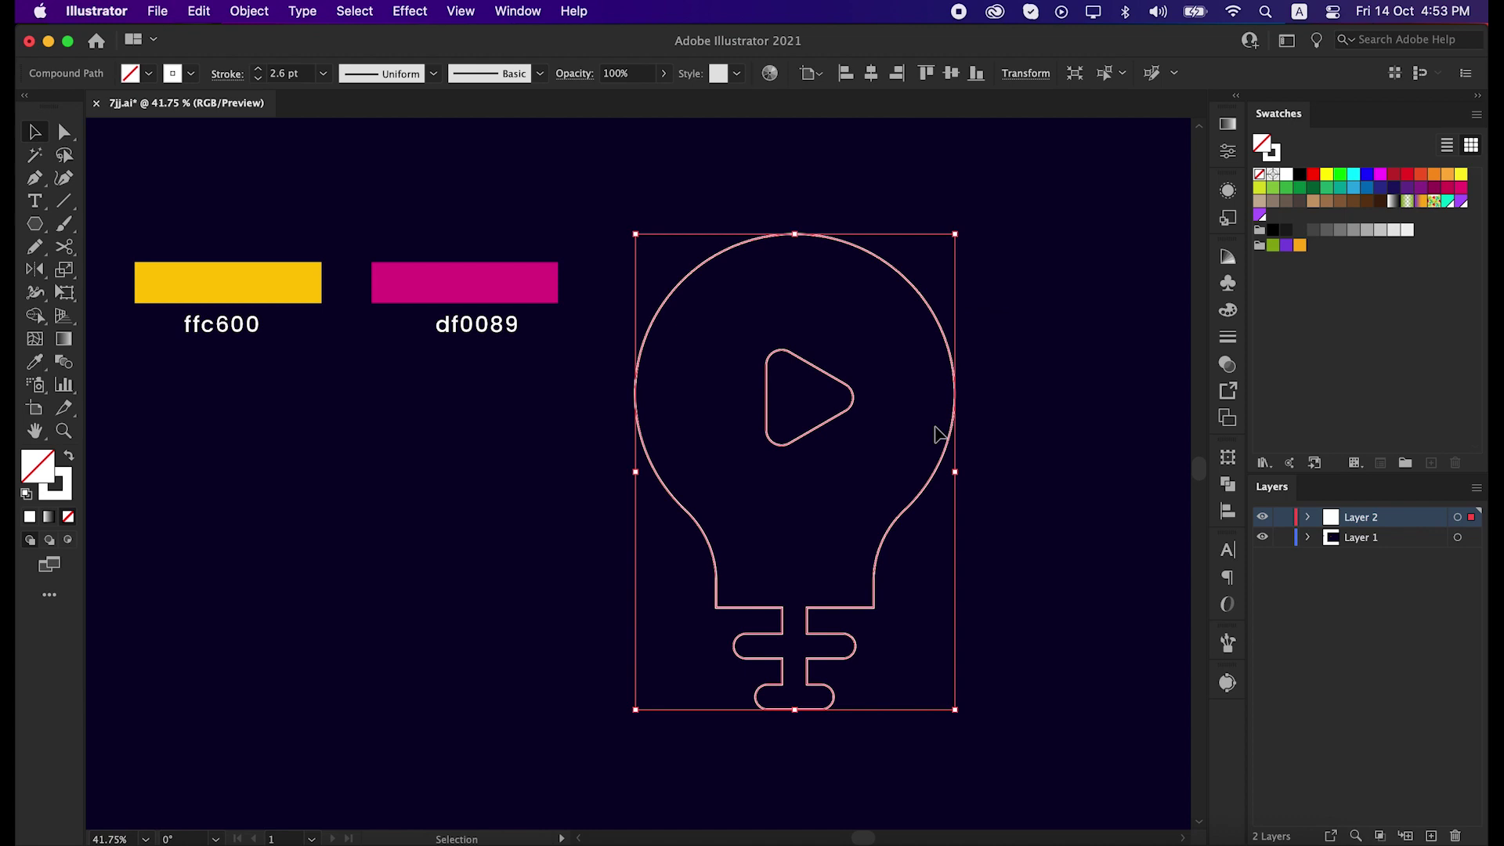
{"action": "left_click", "coordinate": [72, 458]}
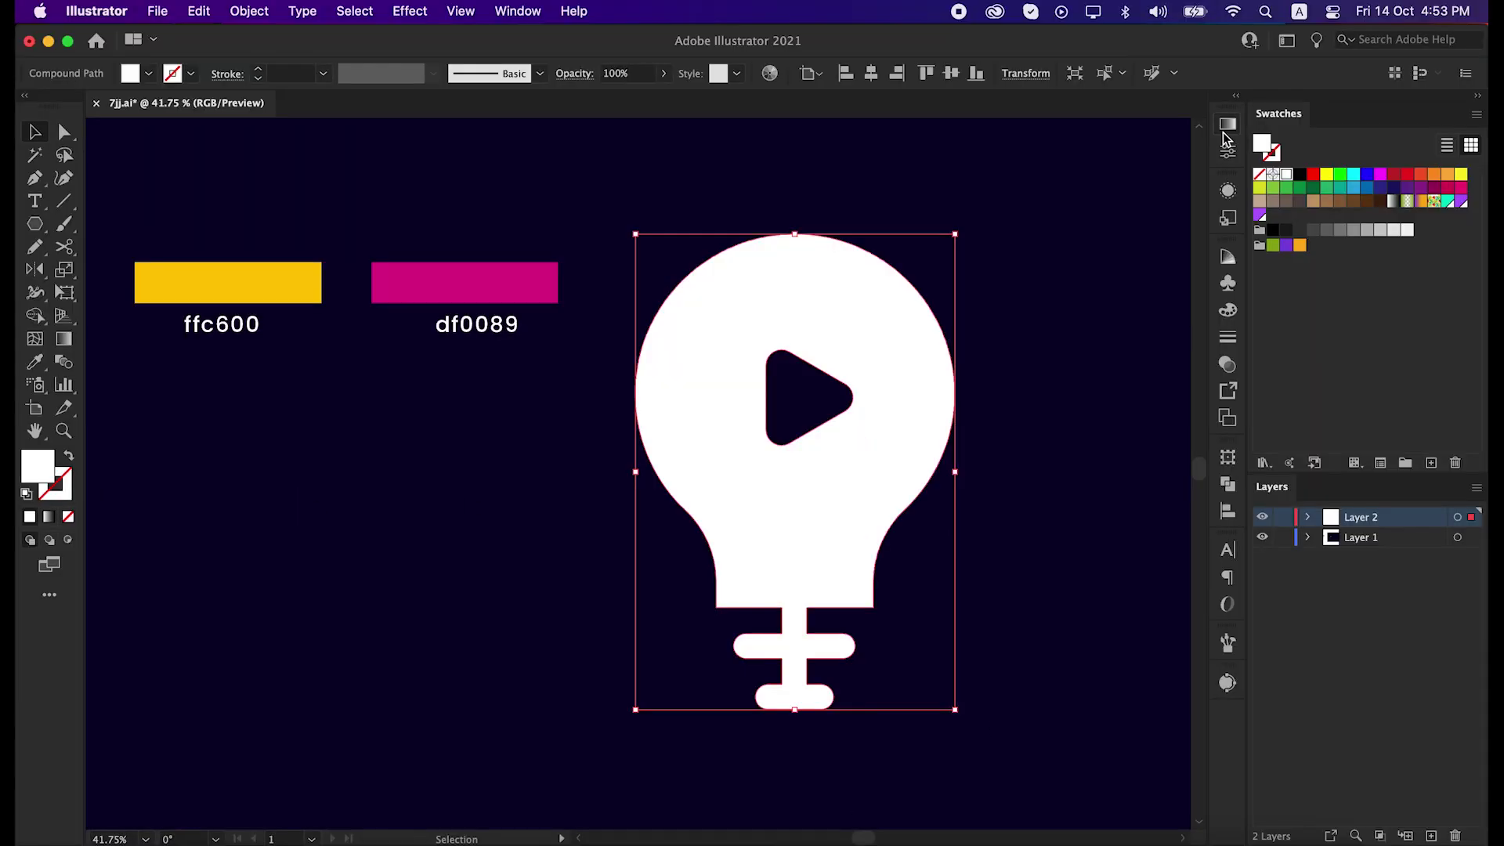
Apply a gradient to the bulb with a yellow ffc600 left stop and magenta df0089 right stop.
{"action": "left_click", "coordinate": [1228, 126]}
{"action": "left_click", "coordinate": [1050, 281]}
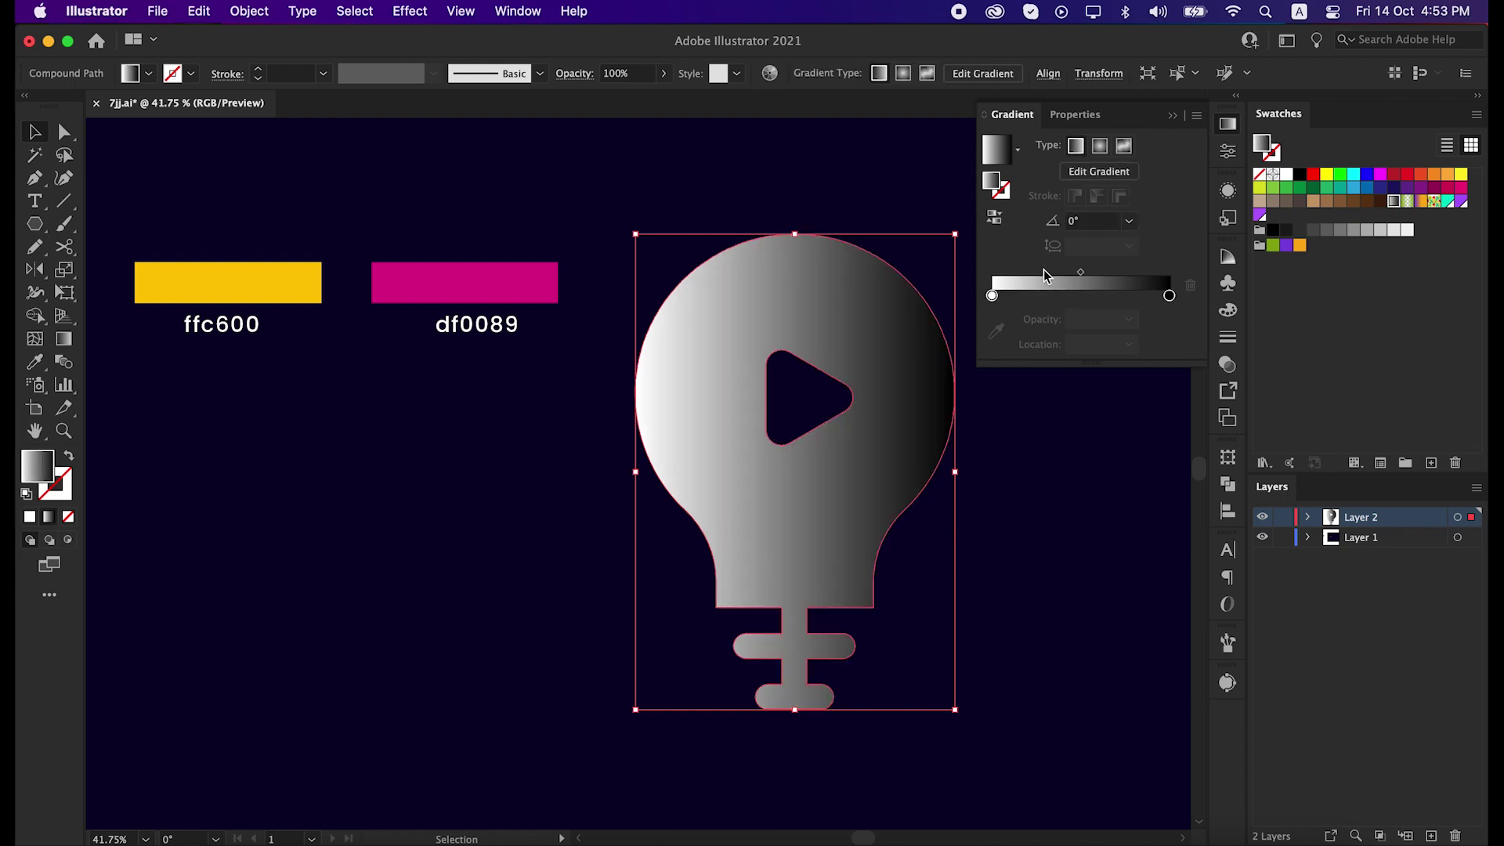
{"action": "double_click", "coordinate": [993, 295]}
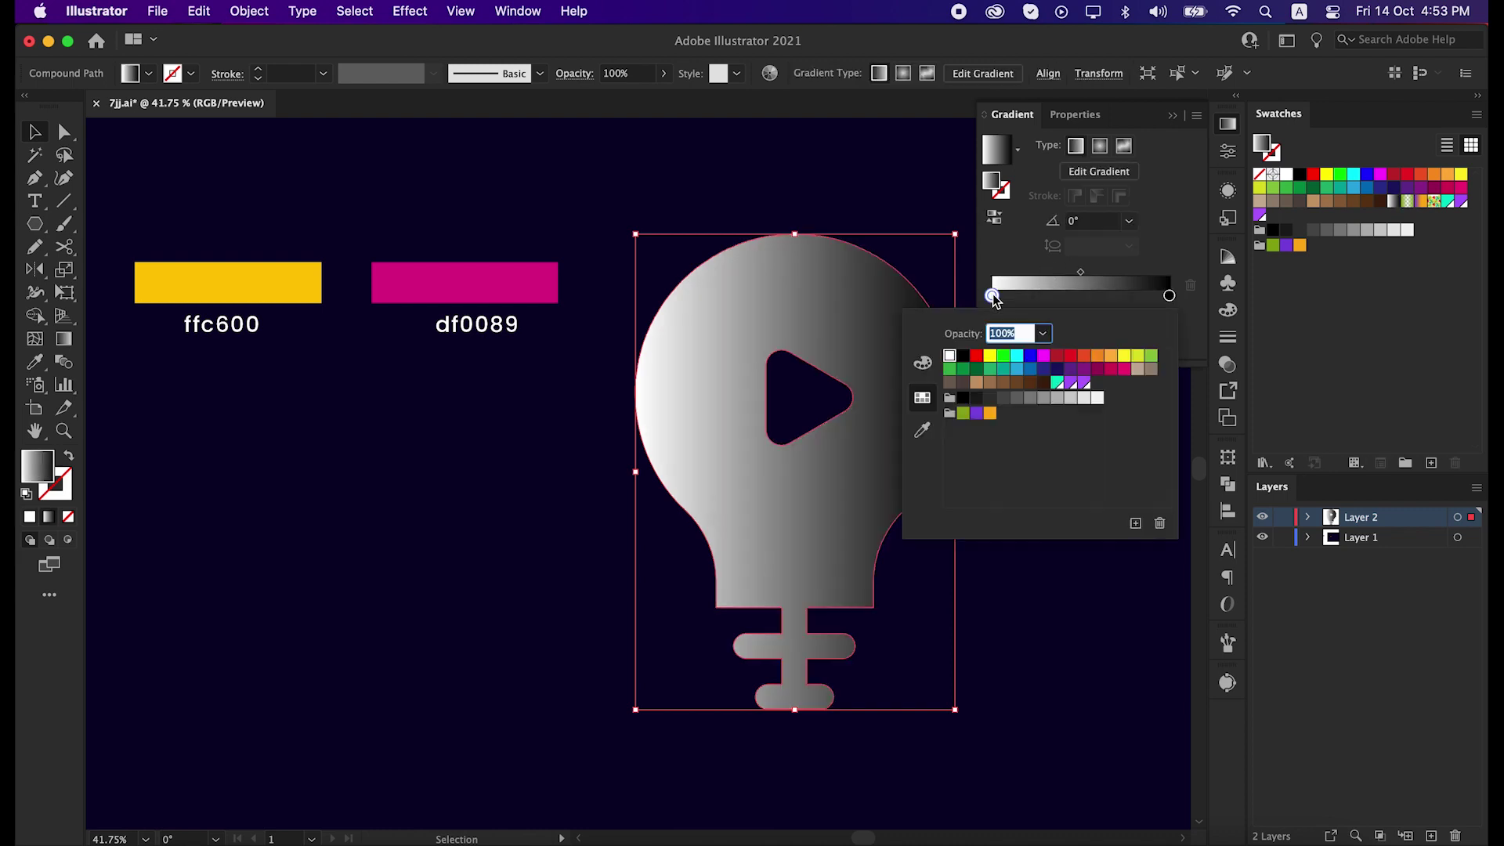
{"action": "left_click", "coordinate": [923, 427]}
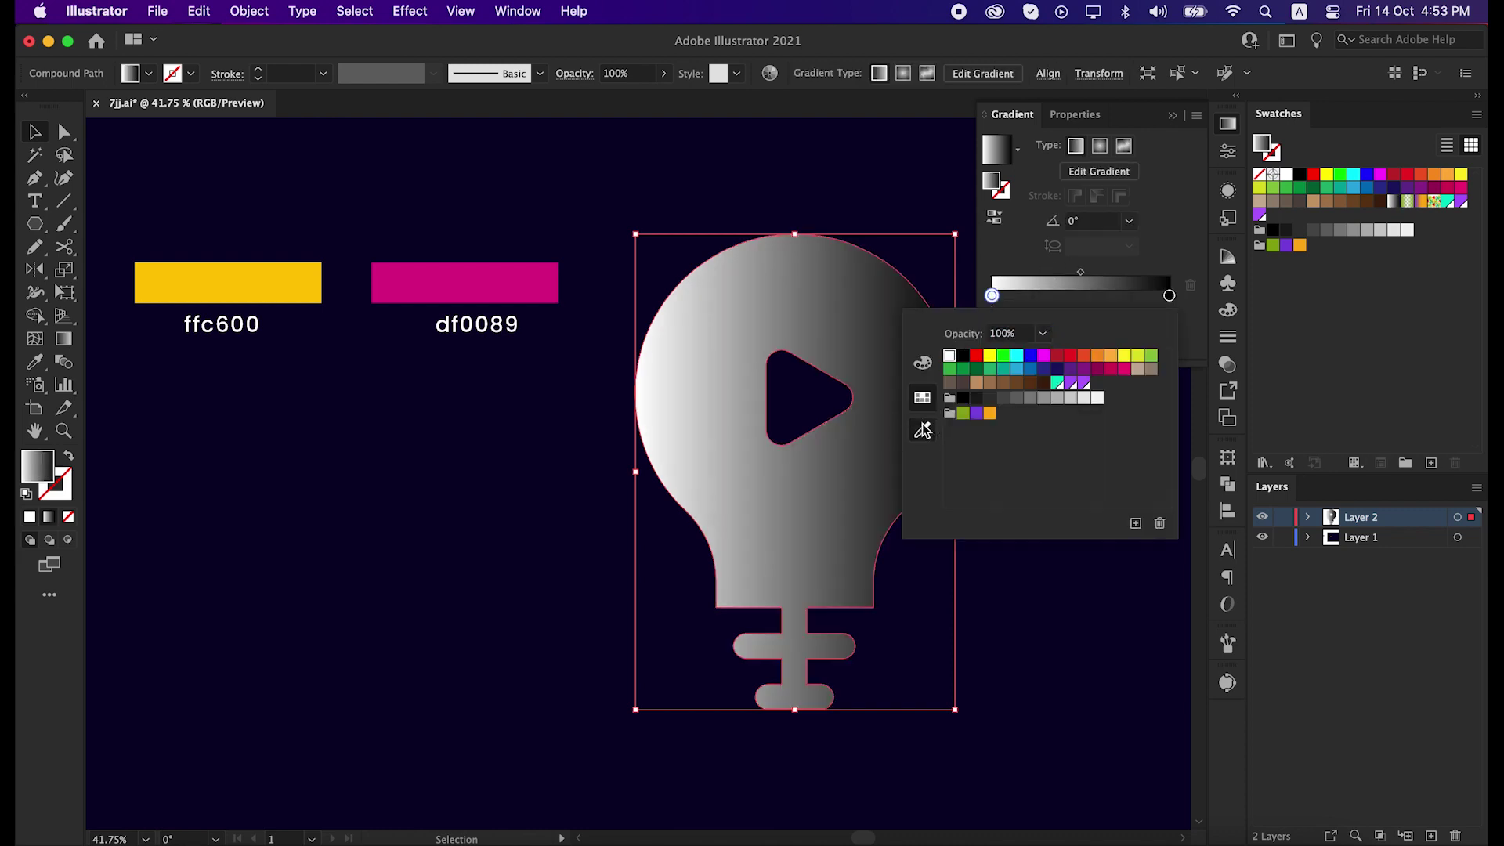
{"action": "left_click", "coordinate": [305, 281]}
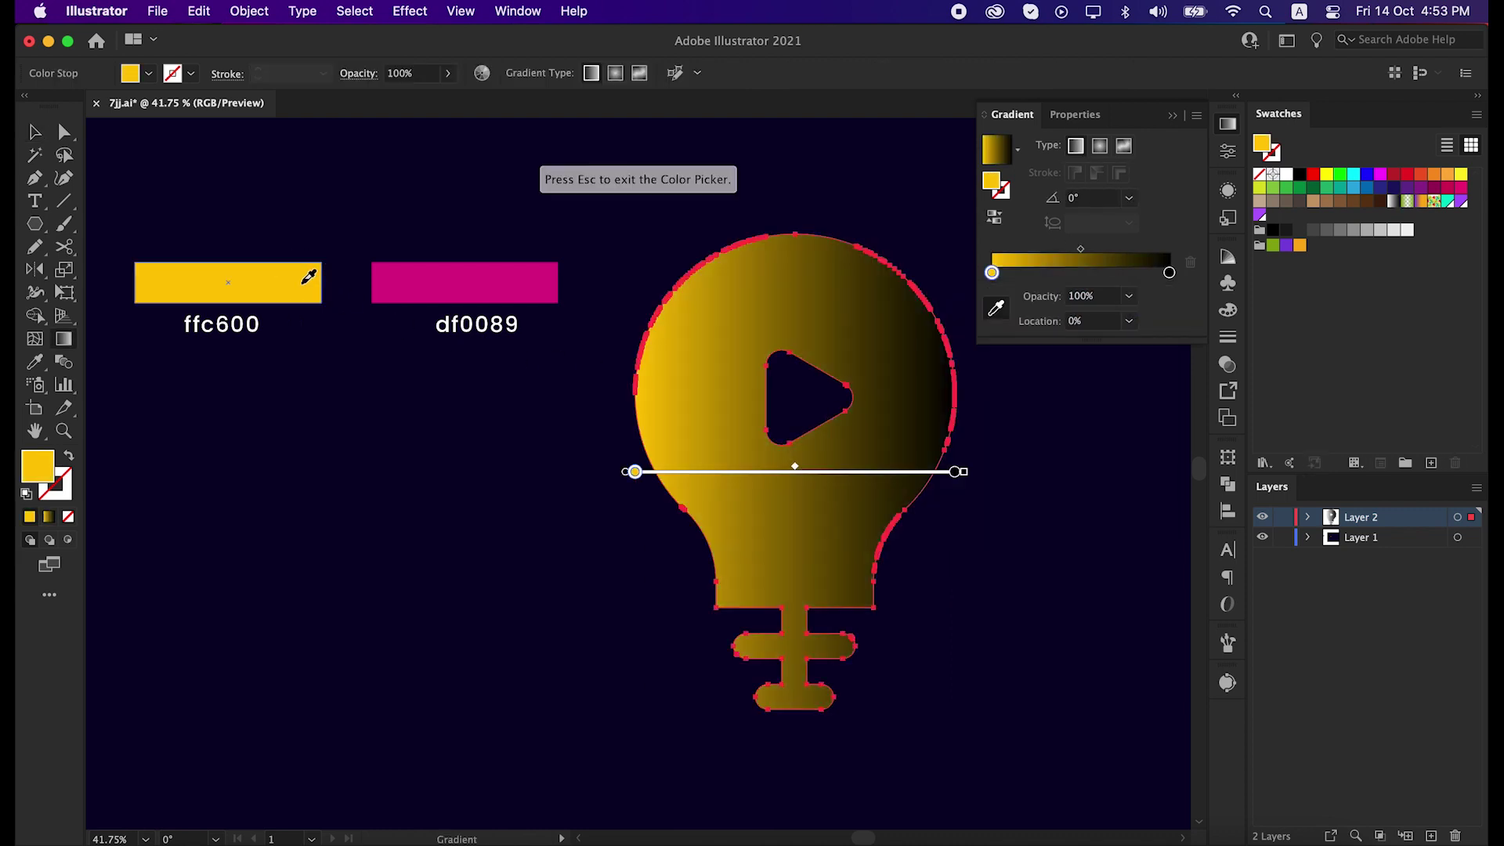
{"action": "double_click", "coordinate": [1170, 273]}
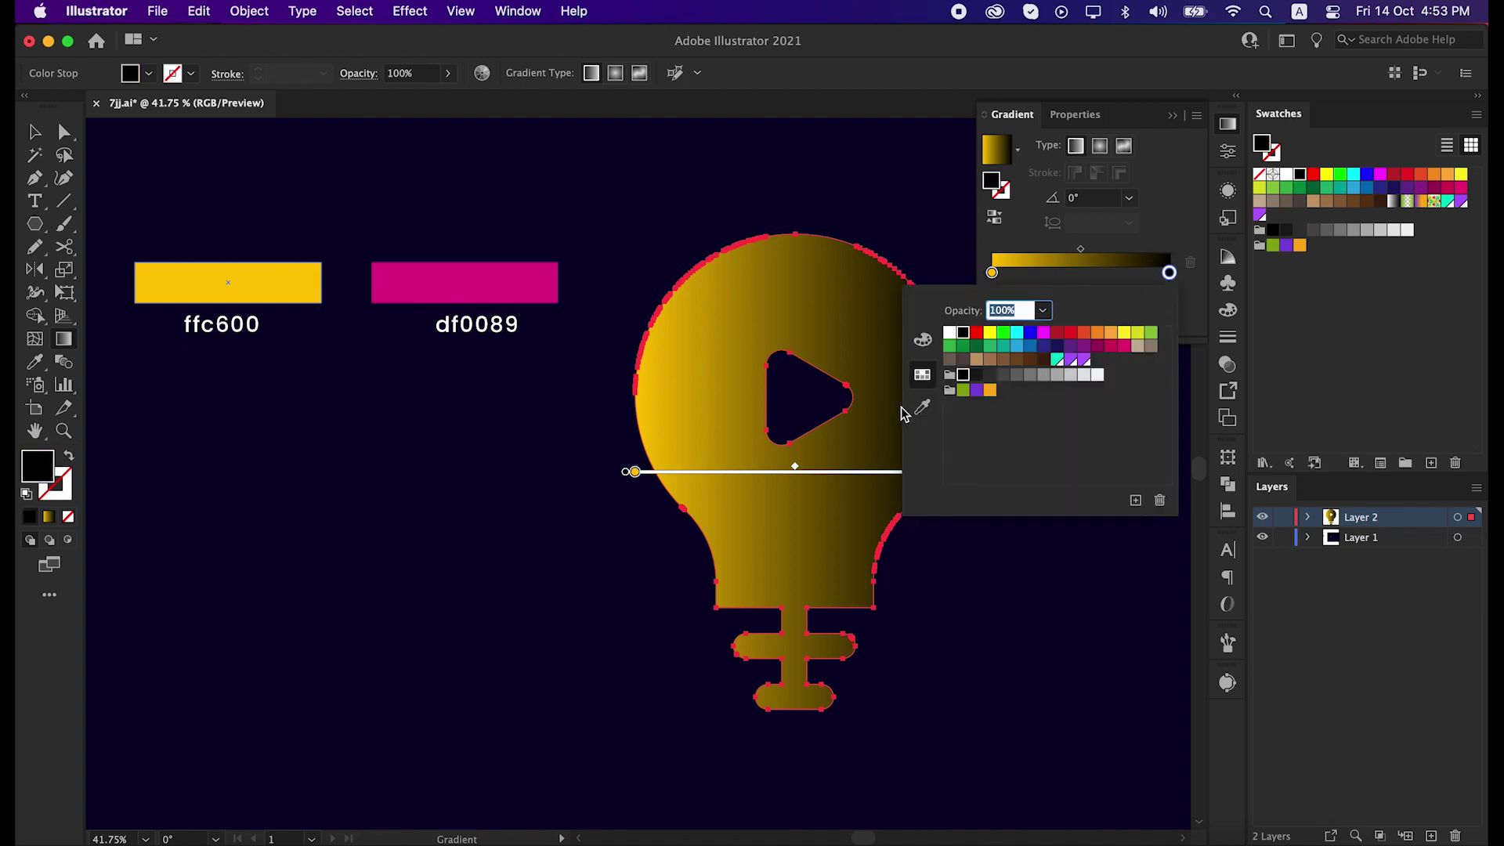
{"action": "left_click", "coordinate": [924, 408]}
{"action": "left_click", "coordinate": [529, 294]}
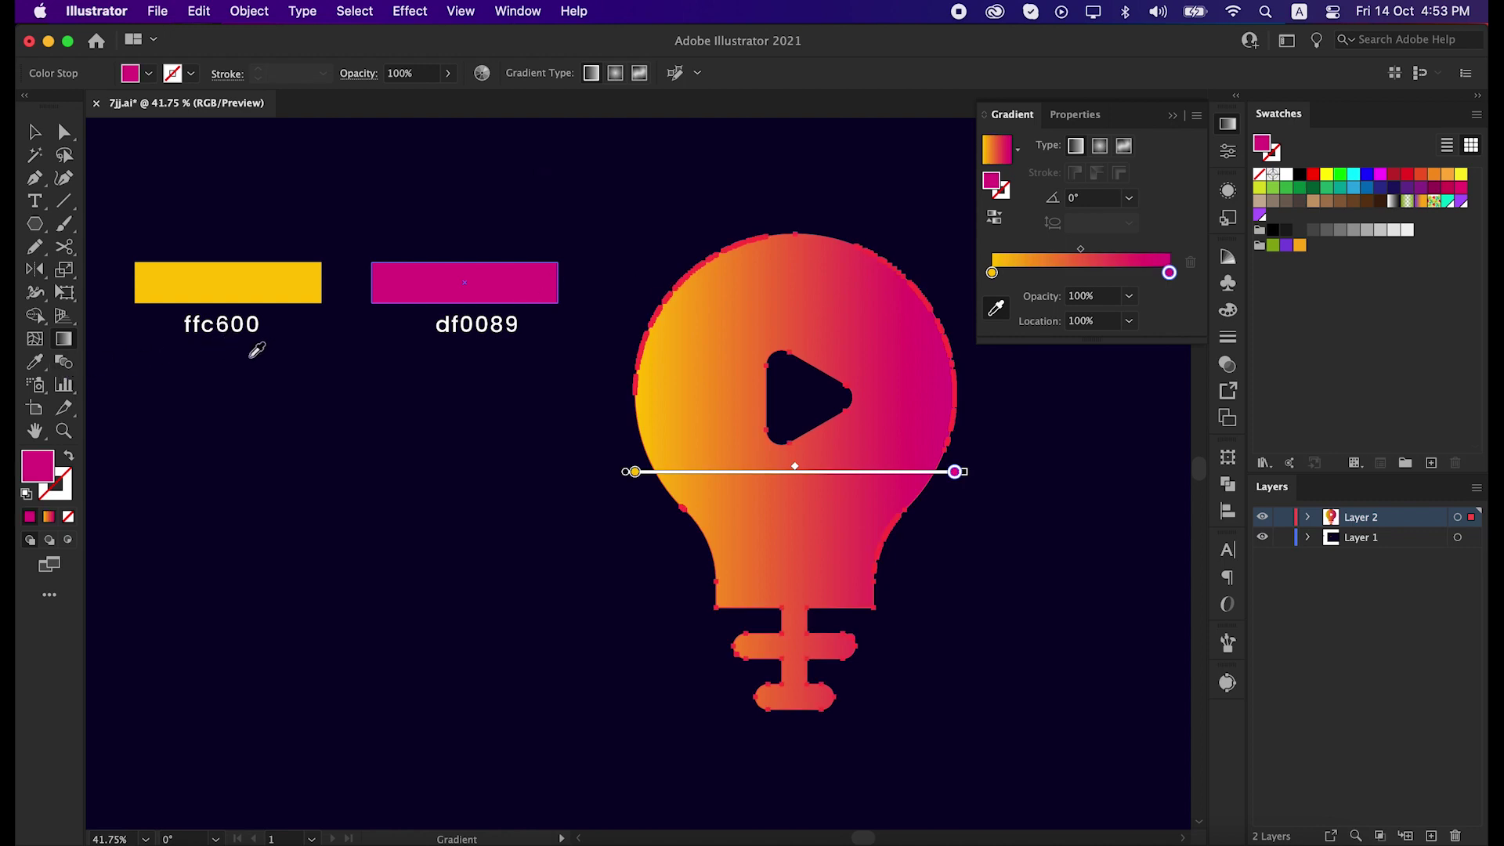
Run the gradient vertically from the bulb's top down to its base.
{"action": "key", "text": "v"}
{"action": "left_click", "coordinate": [64, 339]}
{"action": "left_click_drag", "start_coordinate": [813, 232], "coordinate": [839, 656]}
{"action": "key", "text": "v"}
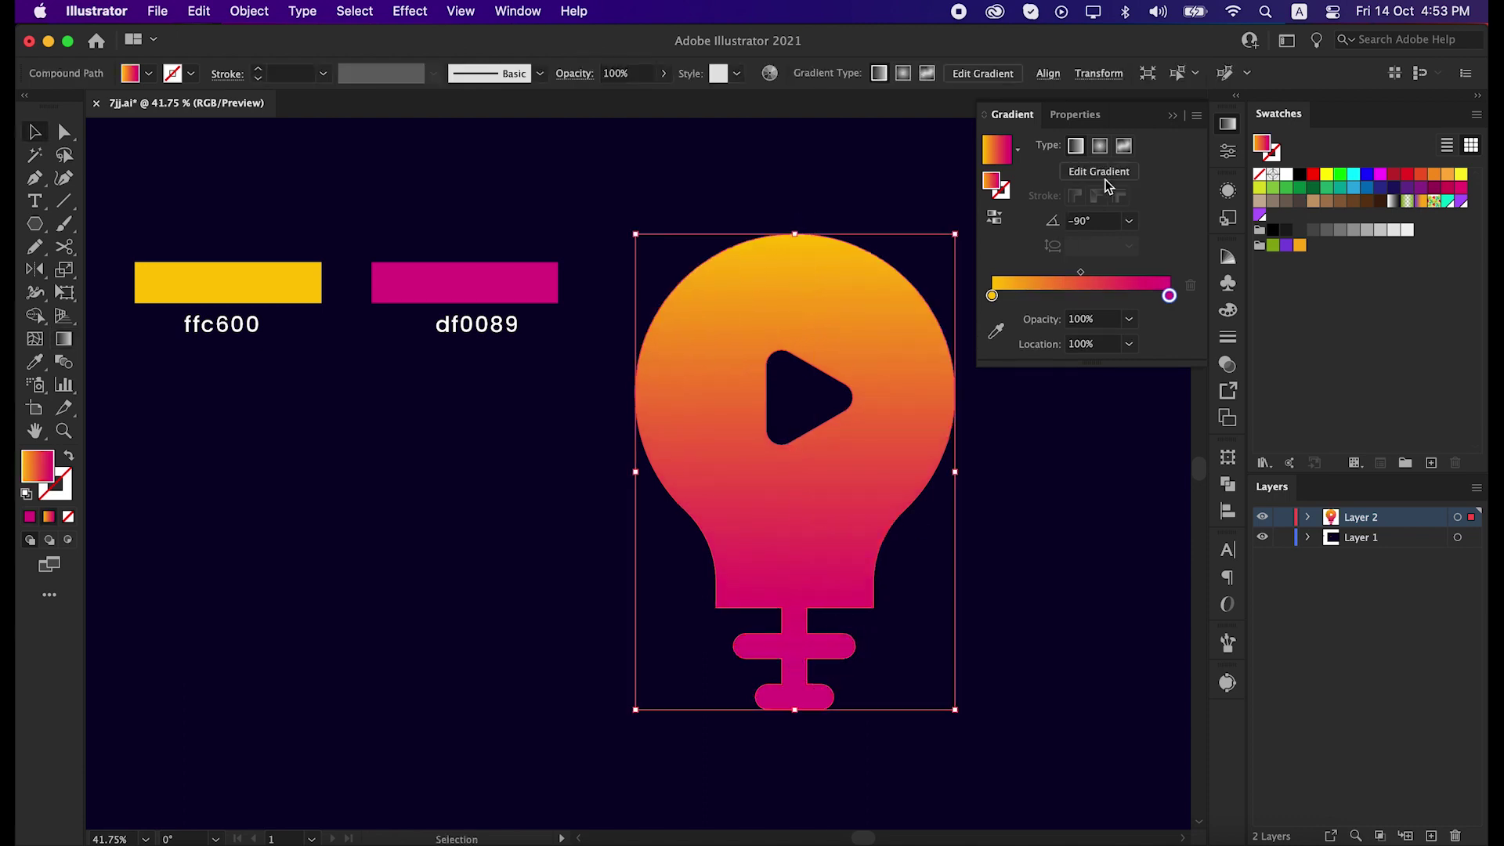
{"action": "left_click", "coordinate": [1174, 117]}
{"action": "left_click", "coordinate": [1071, 348]}
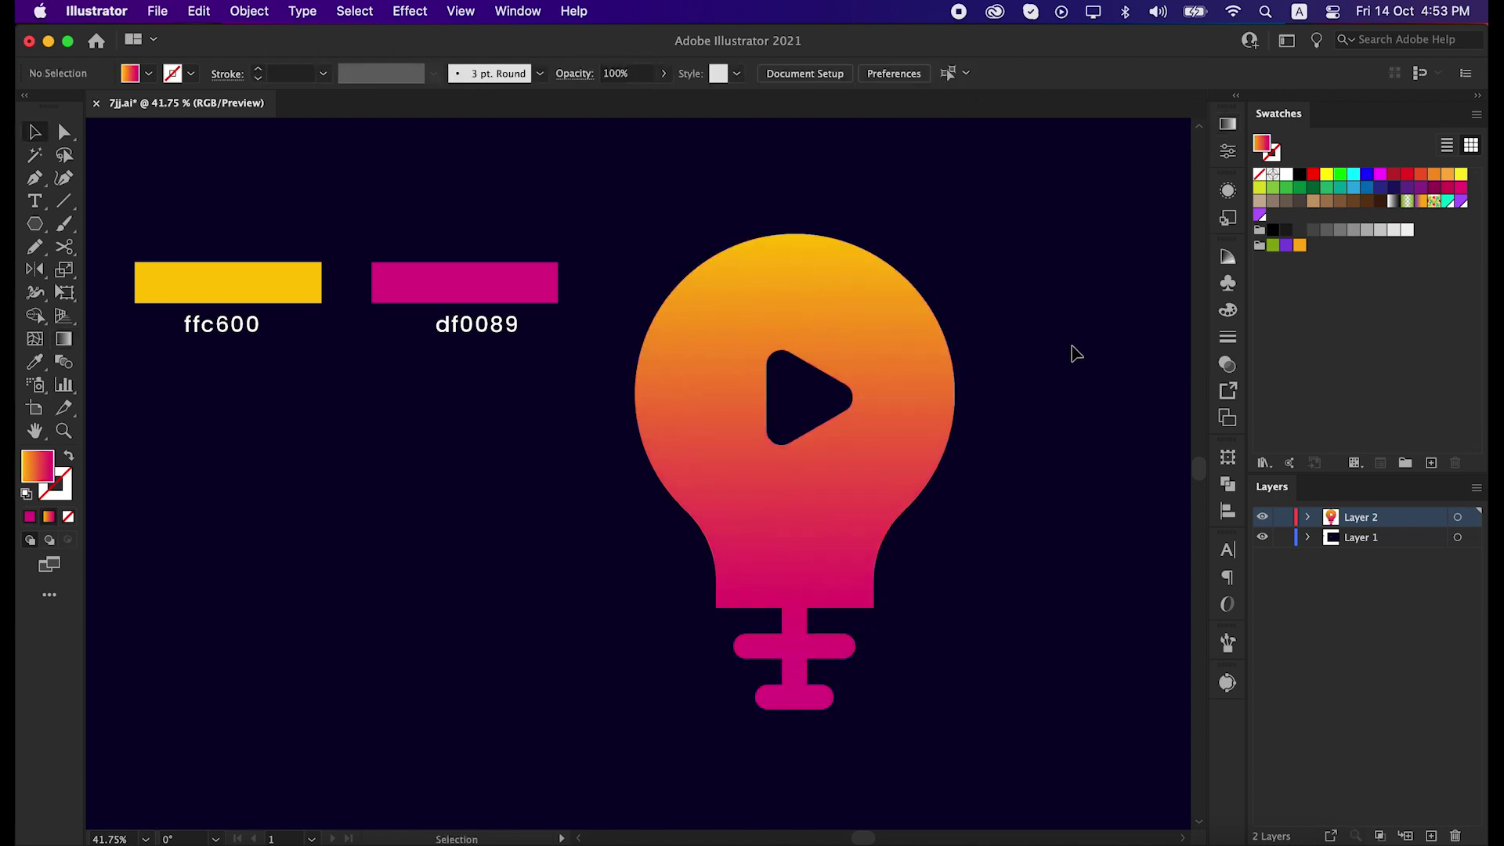
Paste a copy in front of the bulb and turn the right swirl segment's outline into a fill.
{"action": "left_click", "coordinate": [866, 487]}
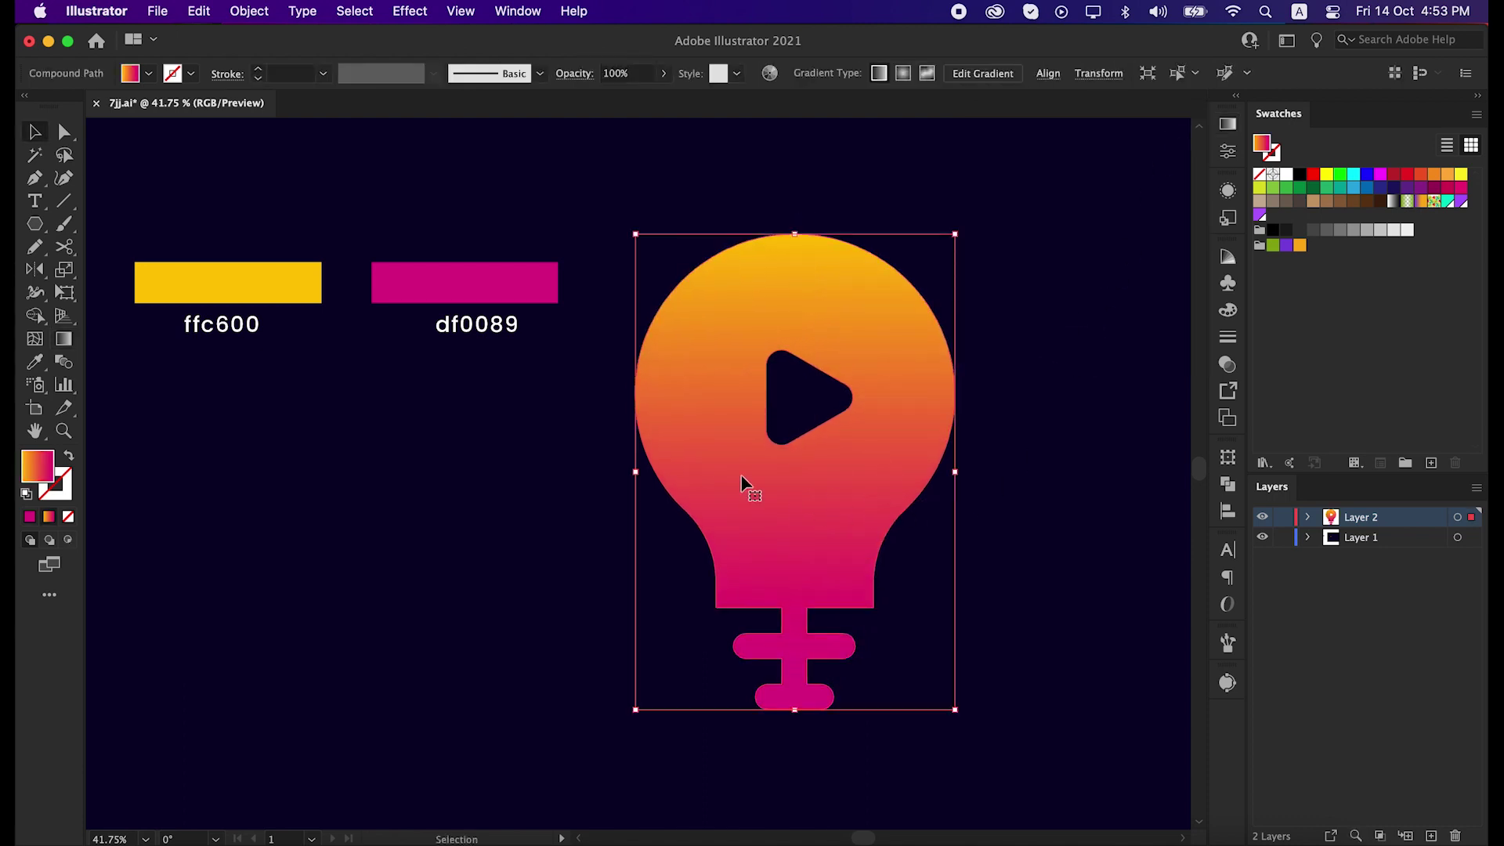
{"action": "left_click", "coordinate": [200, 11]}
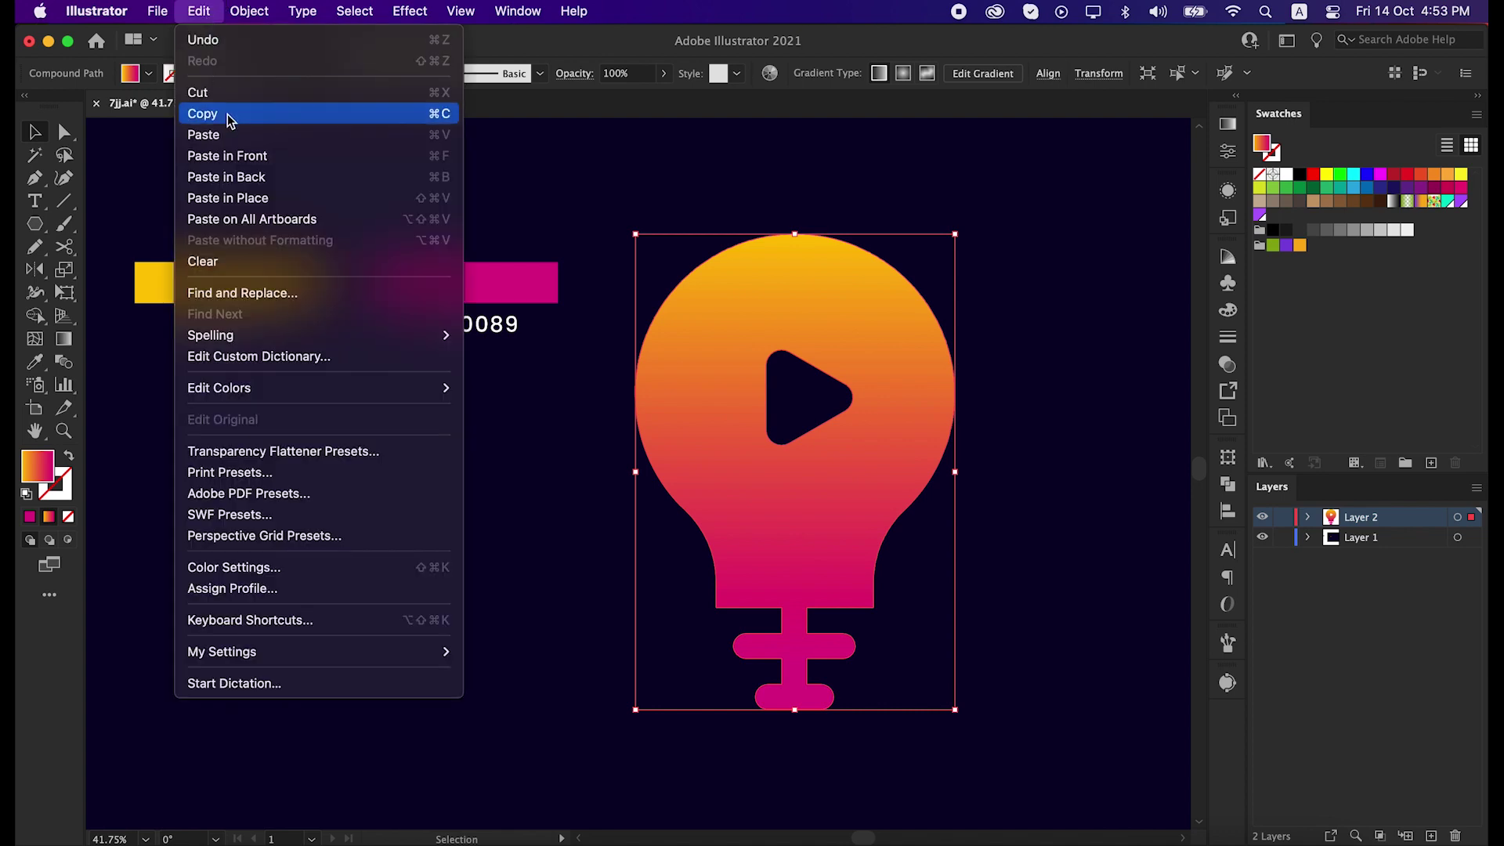
{"action": "left_click", "coordinate": [240, 157]}
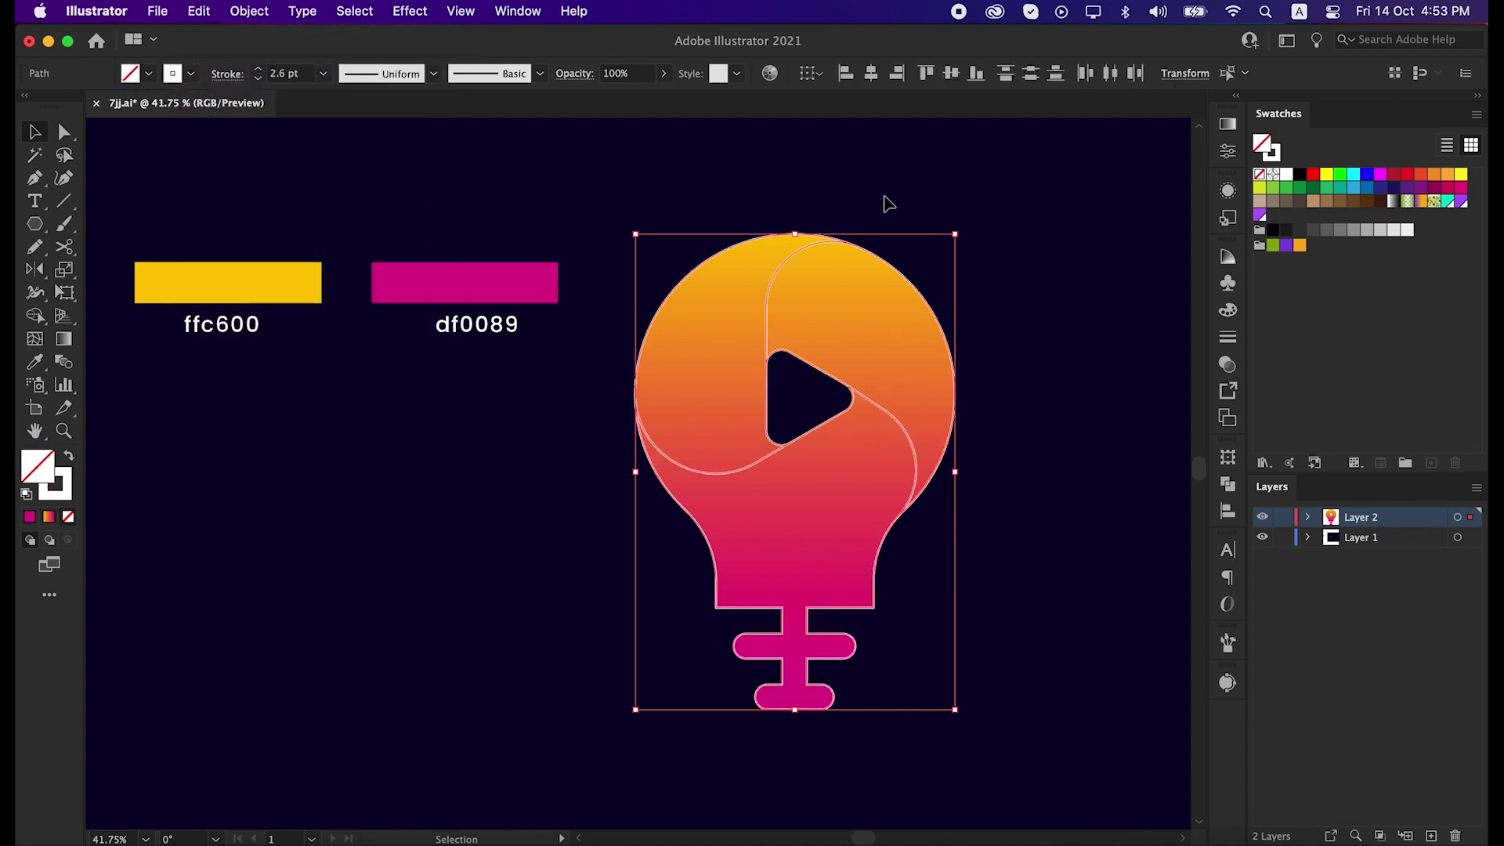
{"action": "left_click", "coordinate": [899, 196]}
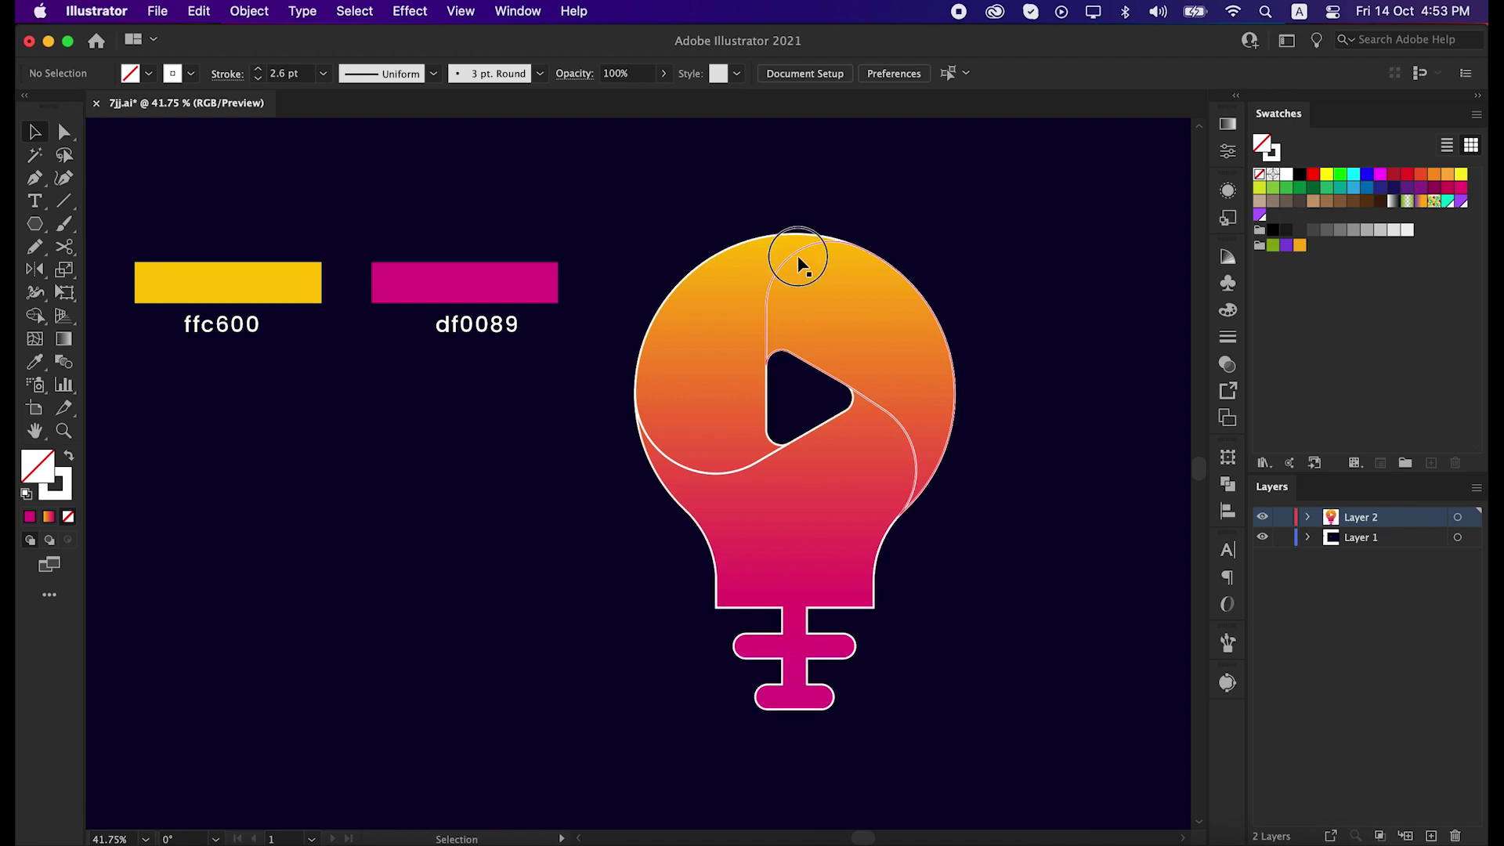
{"action": "left_click", "coordinate": [797, 255]}
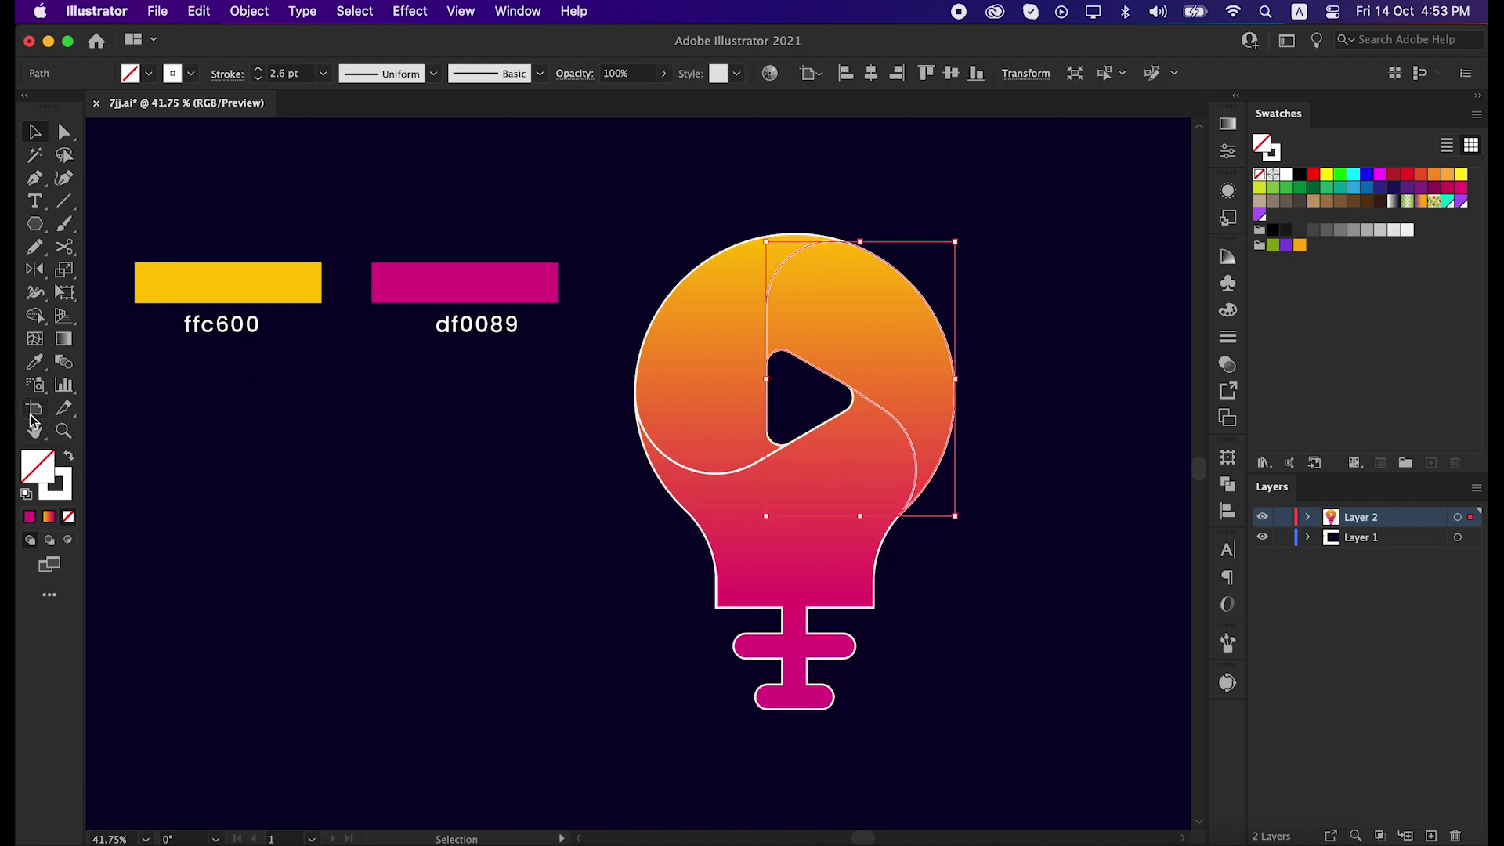
{"action": "left_click", "coordinate": [70, 456]}
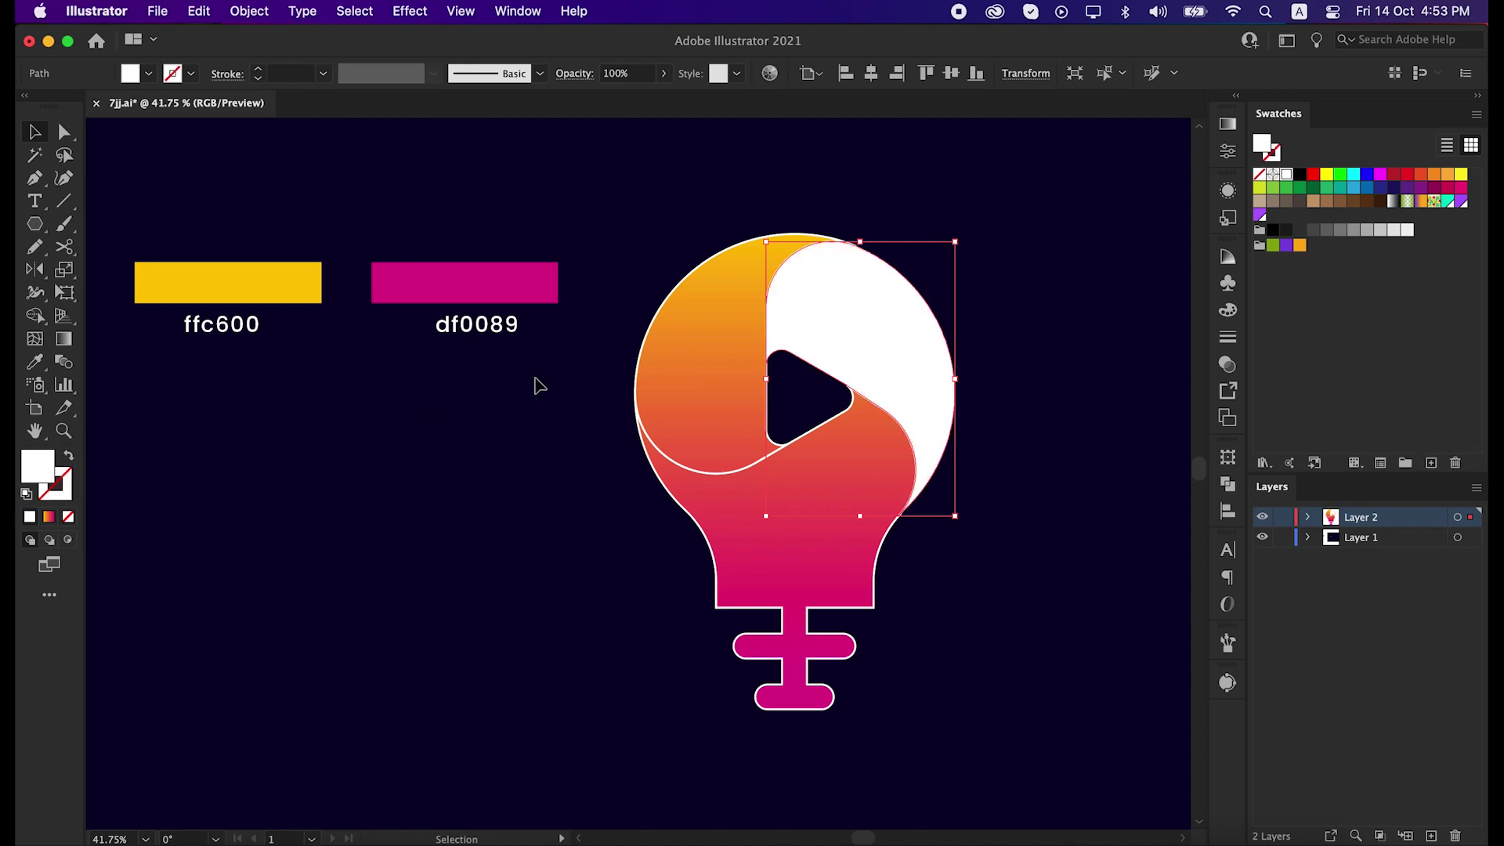
Give the right swirl a dark navy to 0% opacity gradient, angled diagonally from the bulb's top.
{"action": "left_click", "coordinate": [1227, 127]}
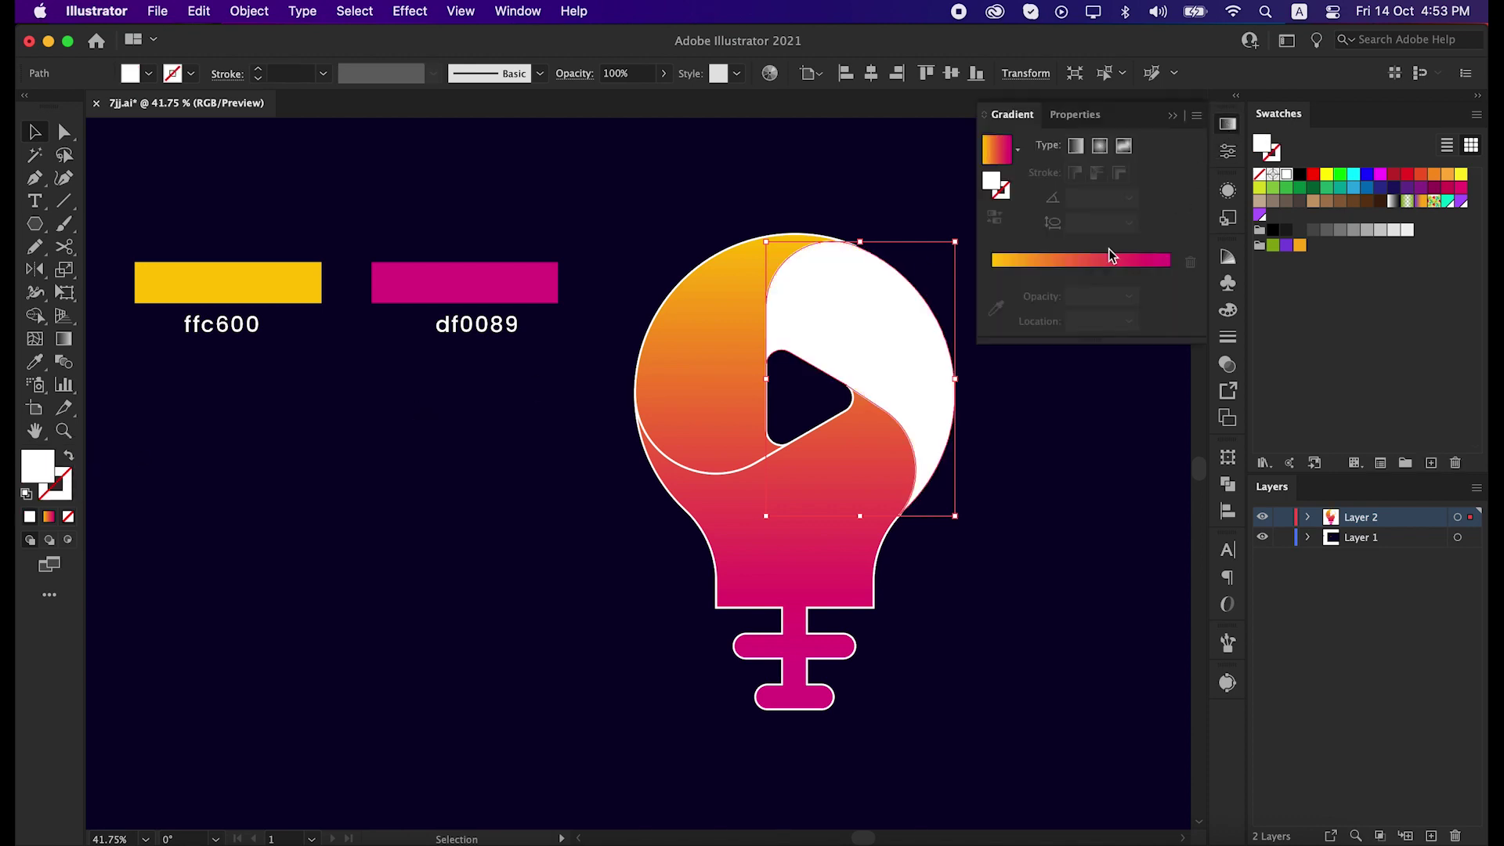
{"action": "left_click", "coordinate": [1087, 259]}
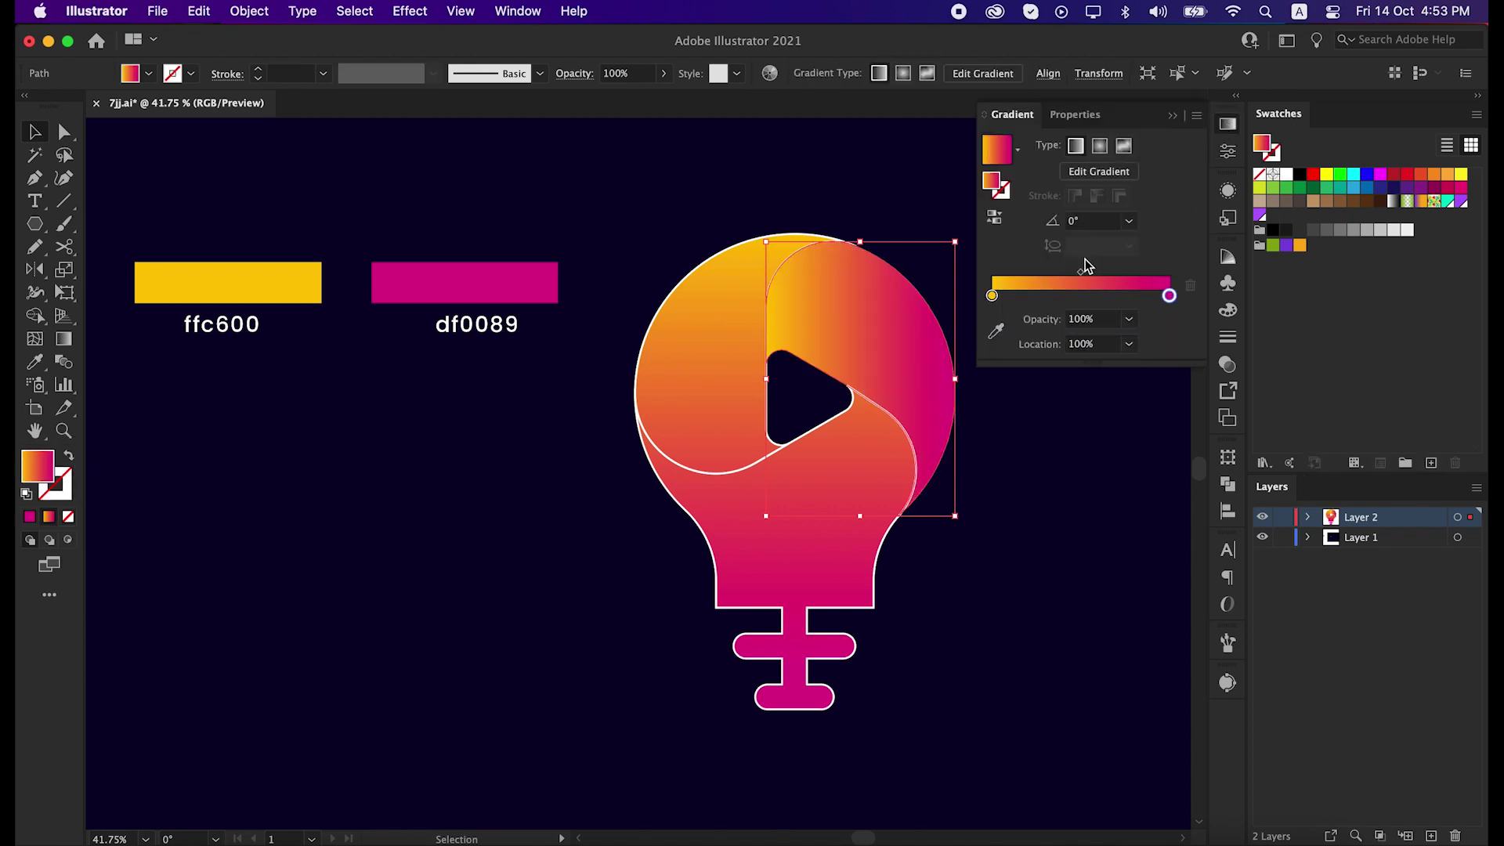
{"action": "double_click", "coordinate": [991, 297]}
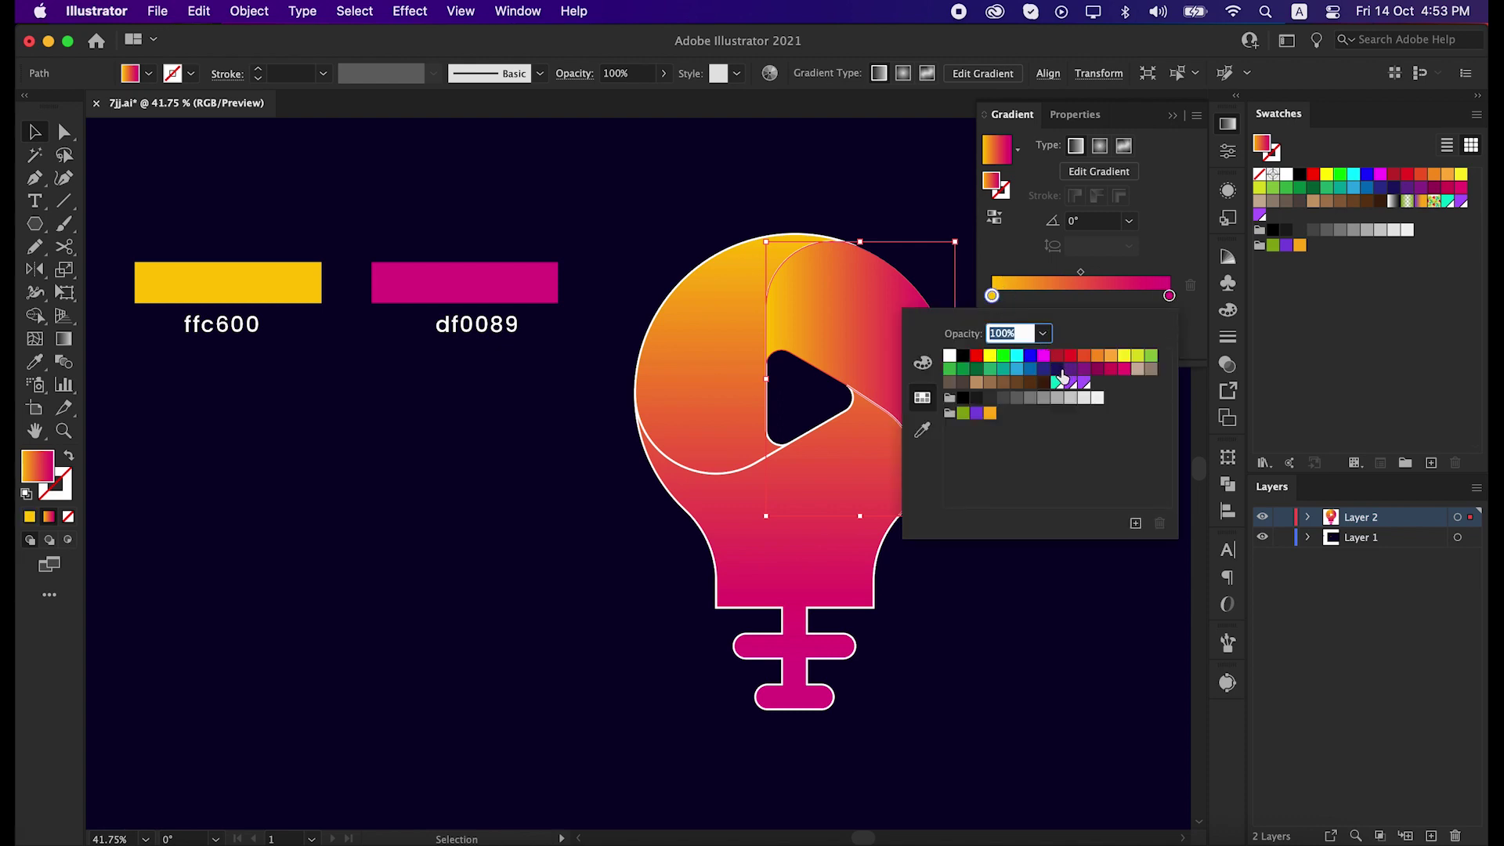
{"action": "left_click", "coordinate": [1062, 375]}
{"action": "left_click", "coordinate": [1169, 296]}
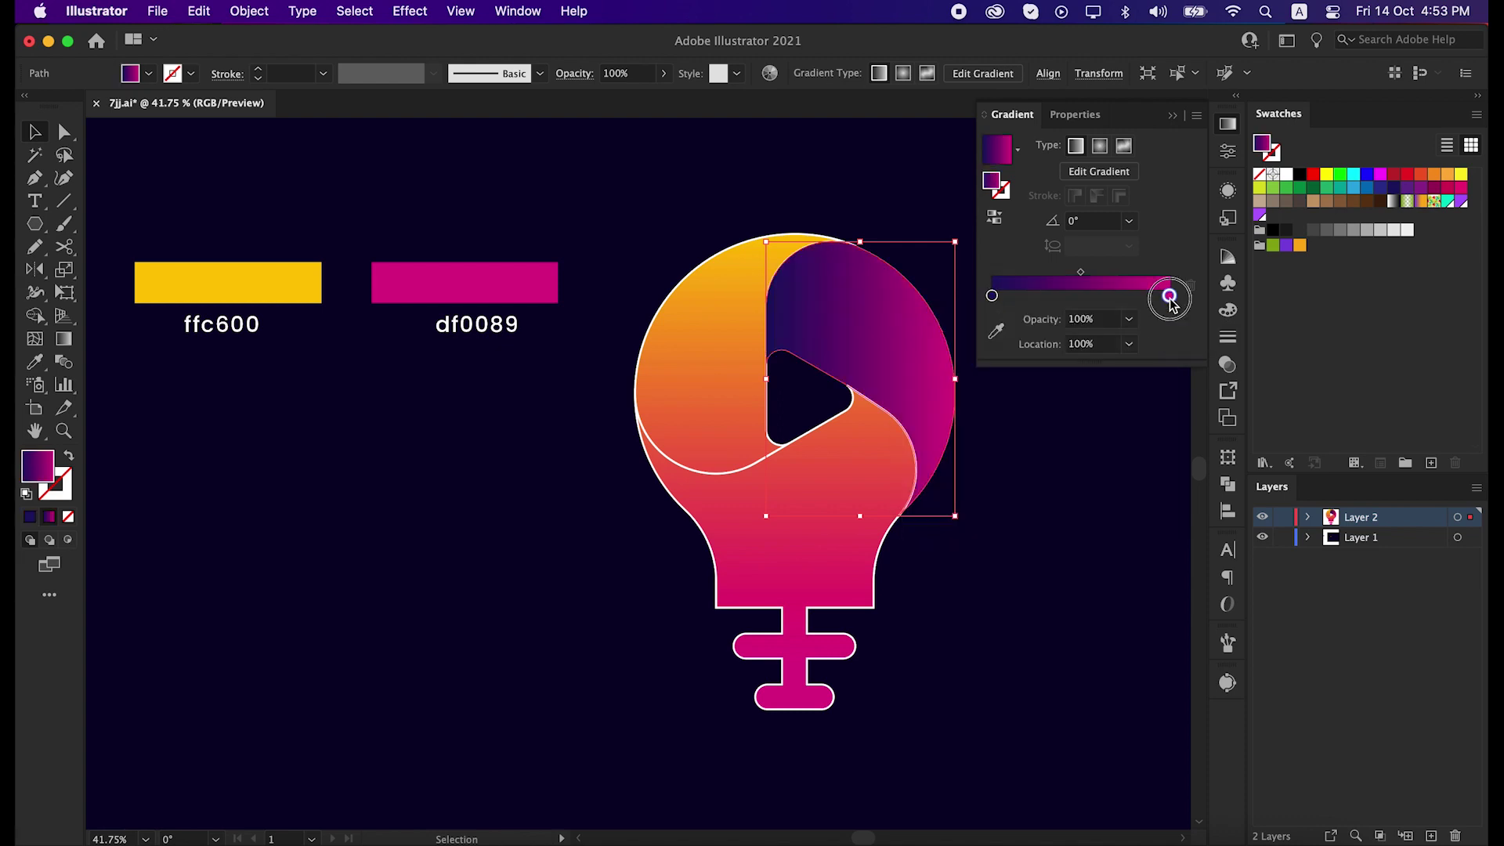
{"action": "double_click", "coordinate": [1168, 296]}
{"action": "type", "text": "00"}
{"action": "key", "text": "Return"}
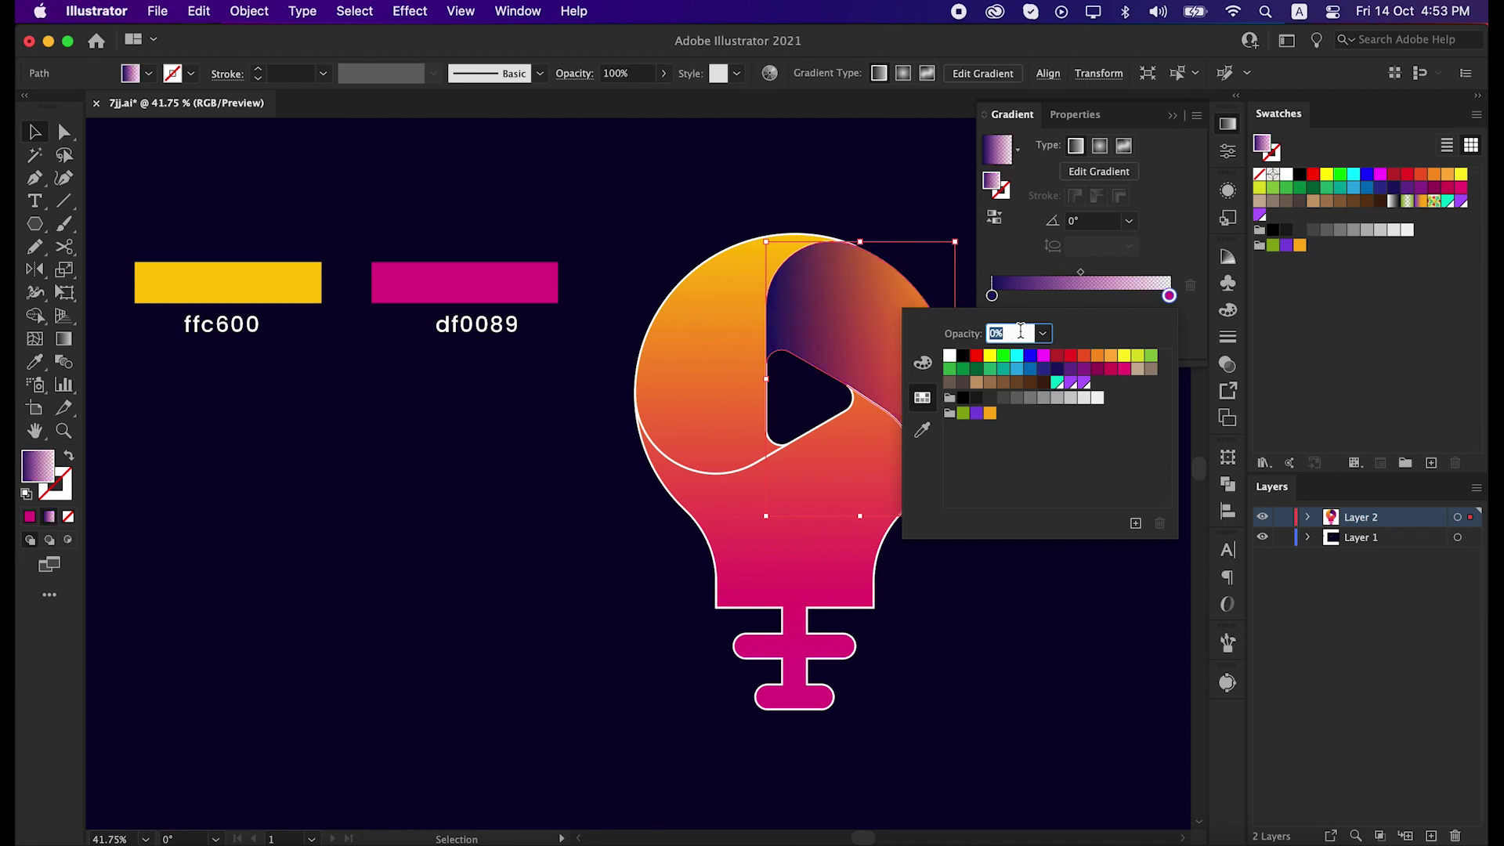
{"action": "left_click", "coordinate": [923, 265]}
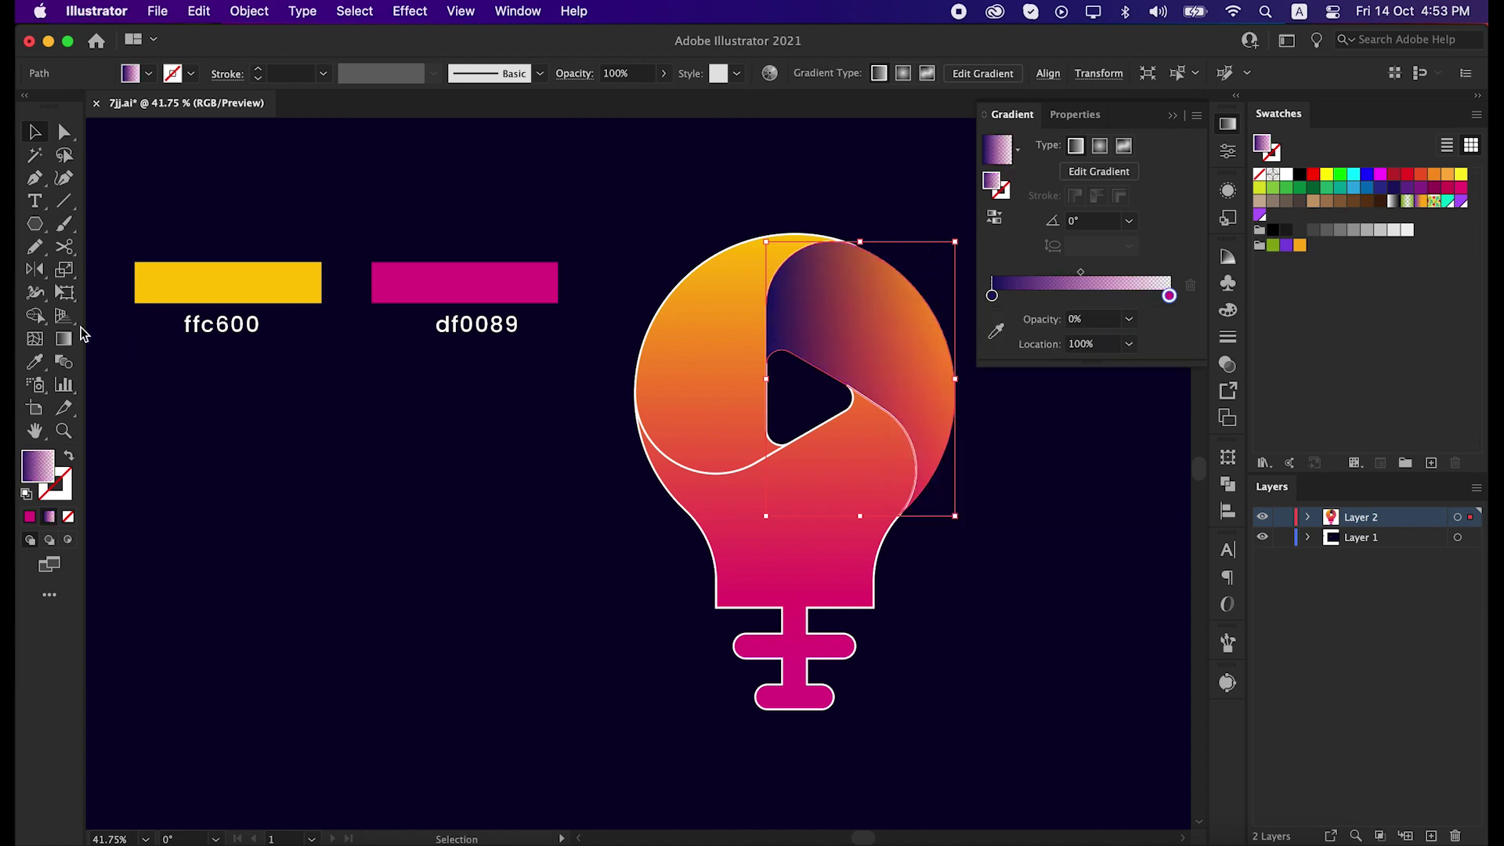
{"action": "left_click", "coordinate": [64, 339]}
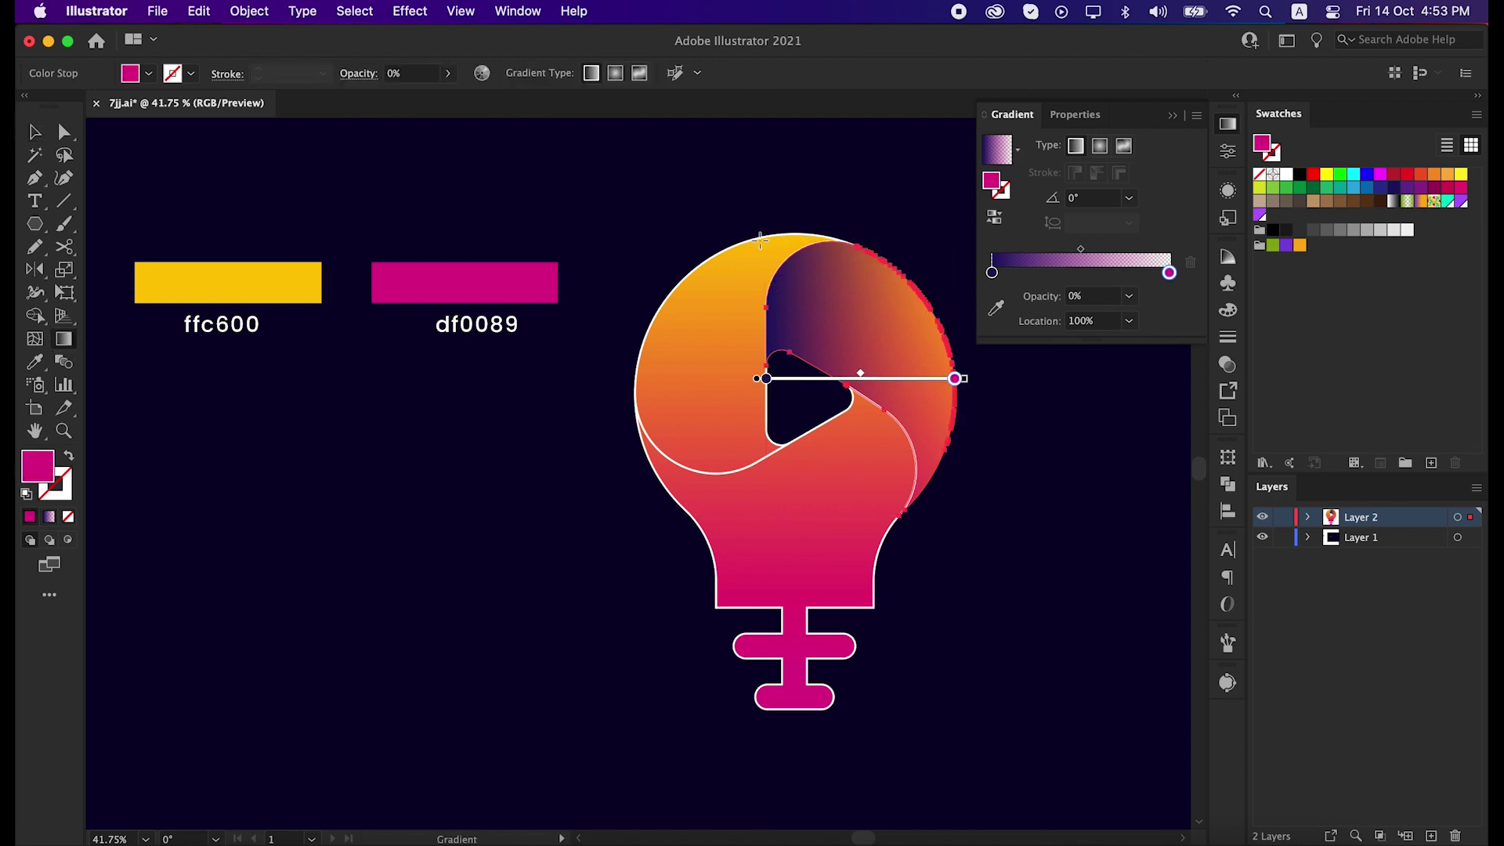
{"action": "mouse_move", "coordinate": [760, 238]}
{"action": "left_mouse_down"}
{"action": "mouse_move", "coordinate": [950, 362]}
{"action": "mouse_move", "coordinate": [959, 454]}
{"action": "left_mouse_up"}
Fill the lower bulb body with the purple-to-transparent gradient, angled upper right to lower left.
{"action": "key", "text": "v"}
{"action": "left_click", "coordinate": [971, 521]}
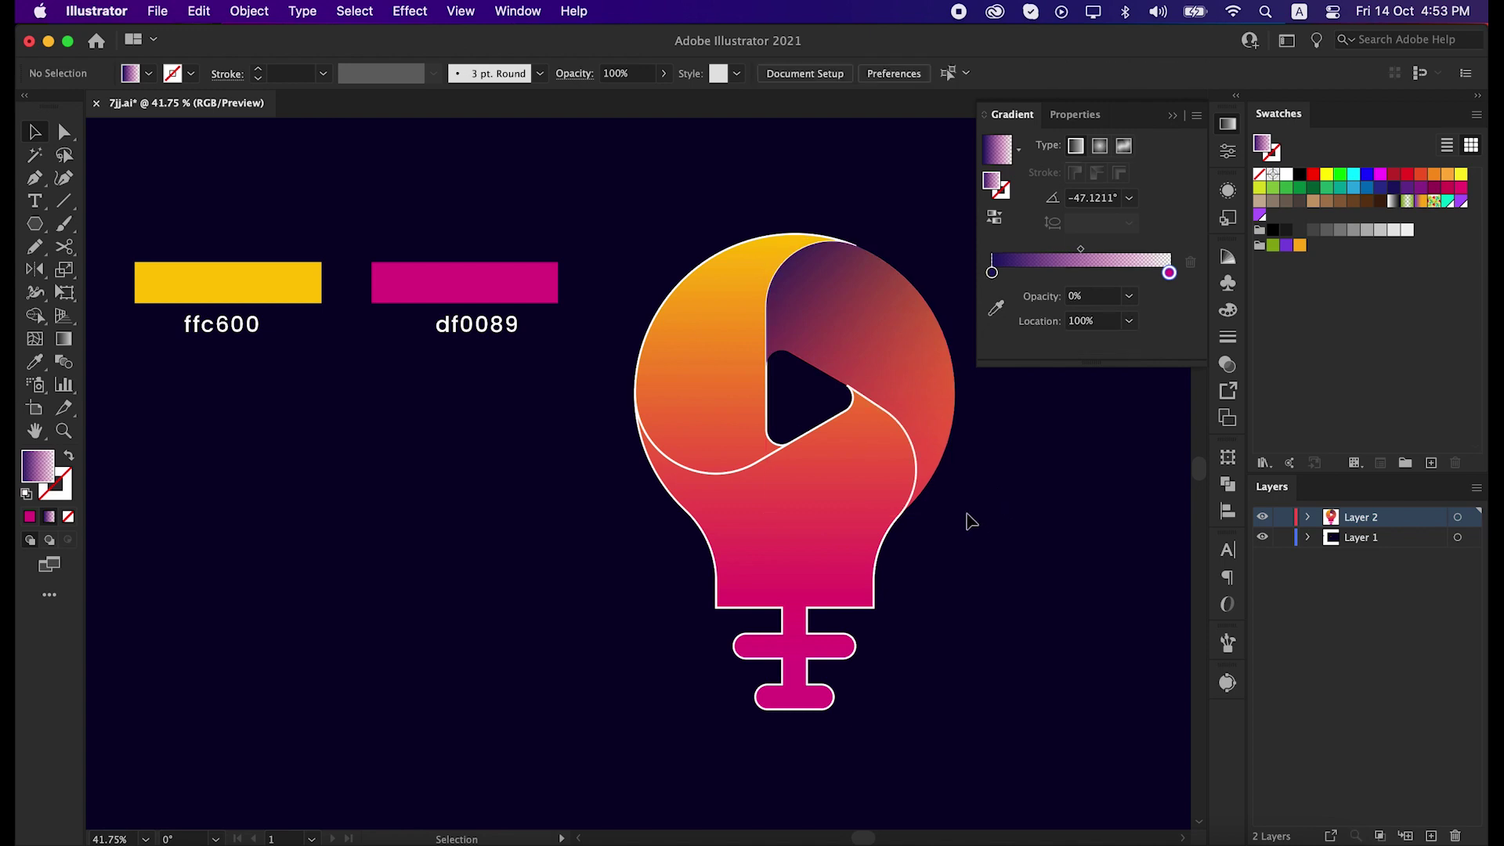
{"action": "left_click", "coordinate": [882, 547]}
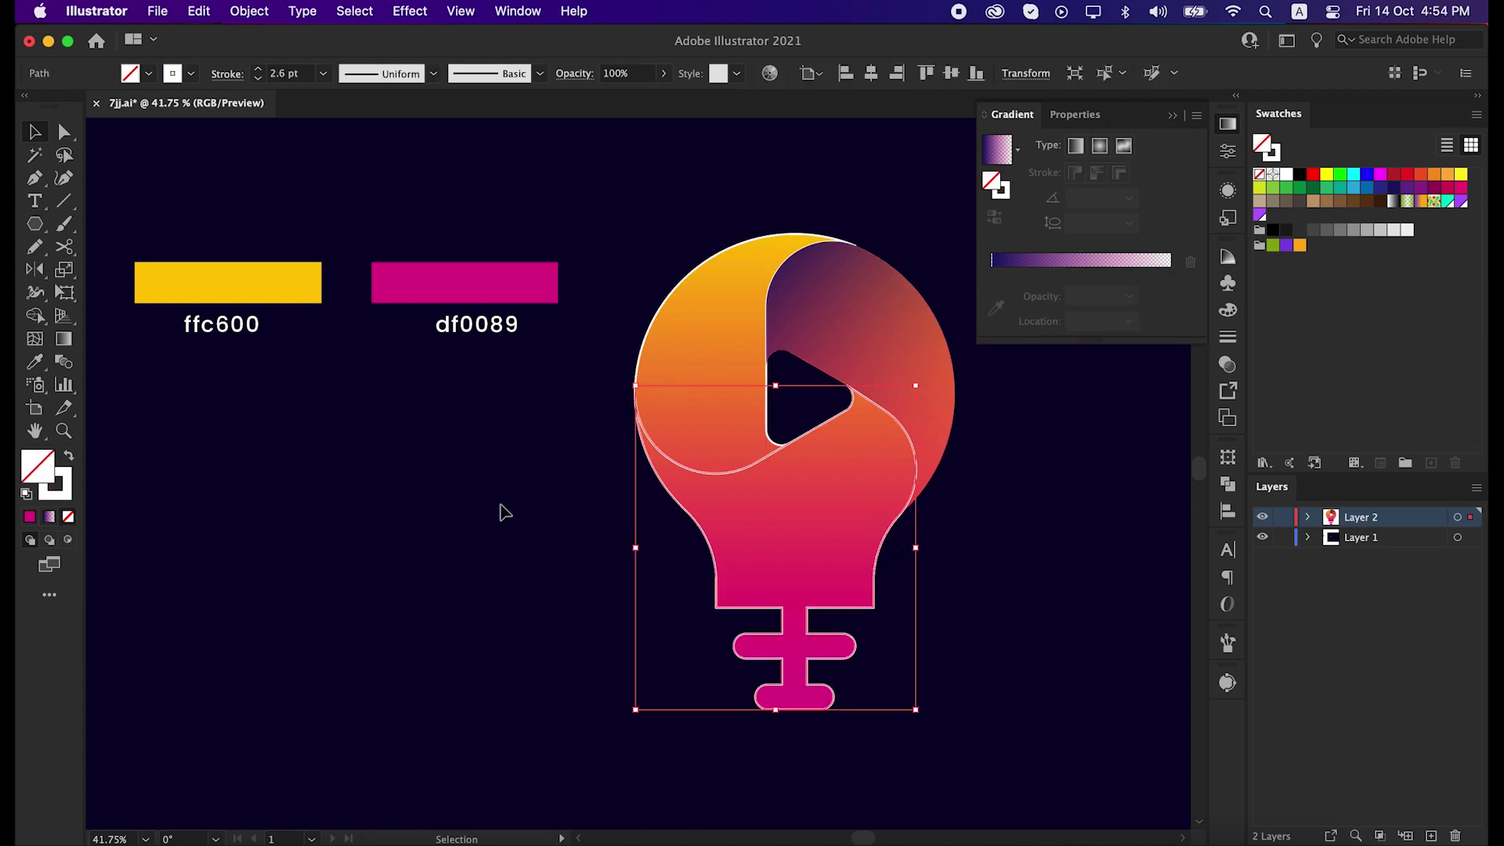
{"action": "left_click", "coordinate": [69, 457]}
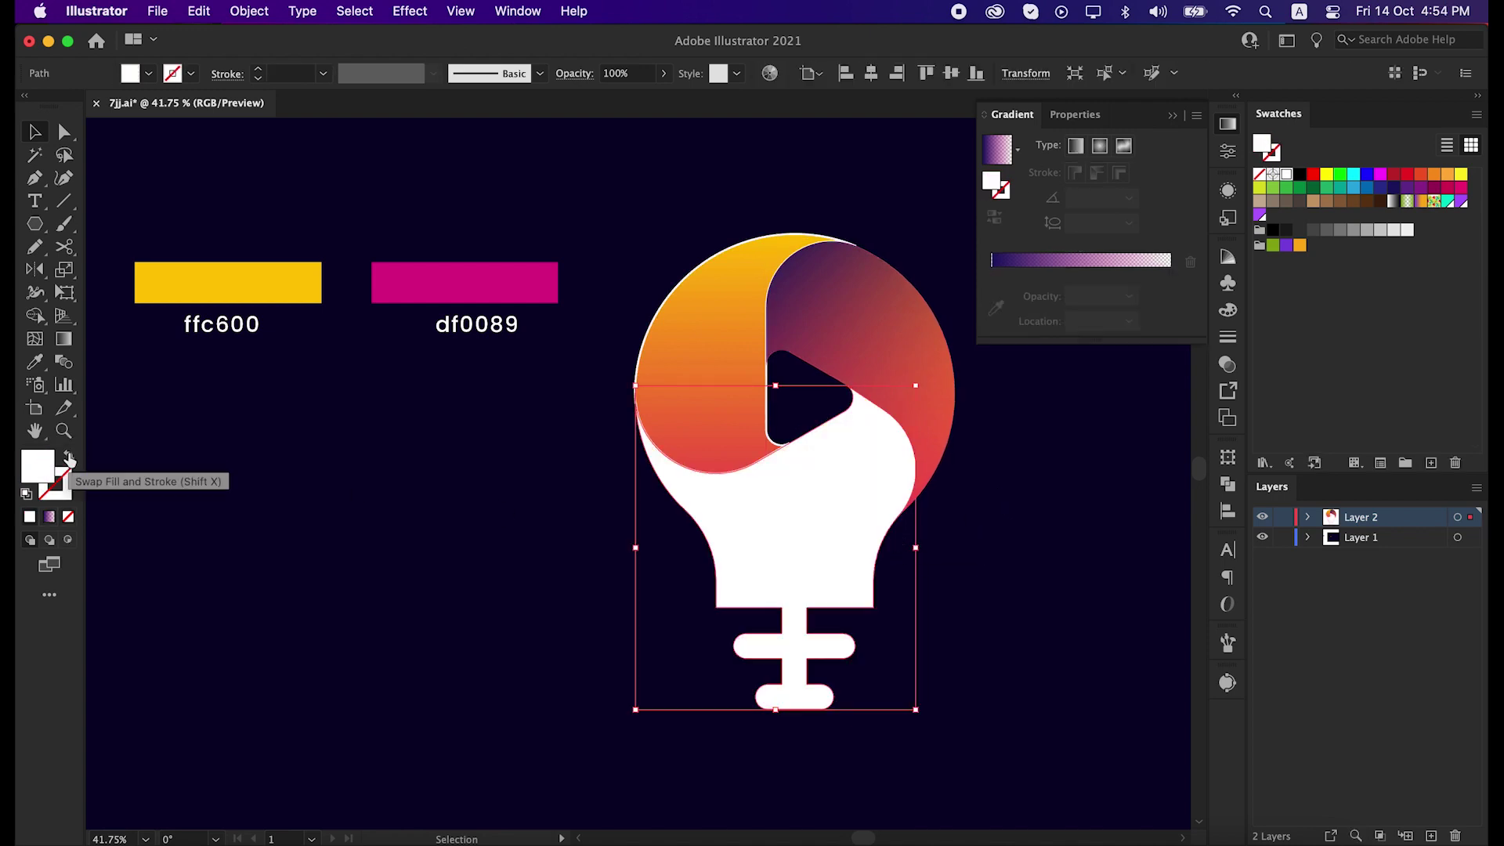
{"action": "left_click", "coordinate": [1025, 260]}
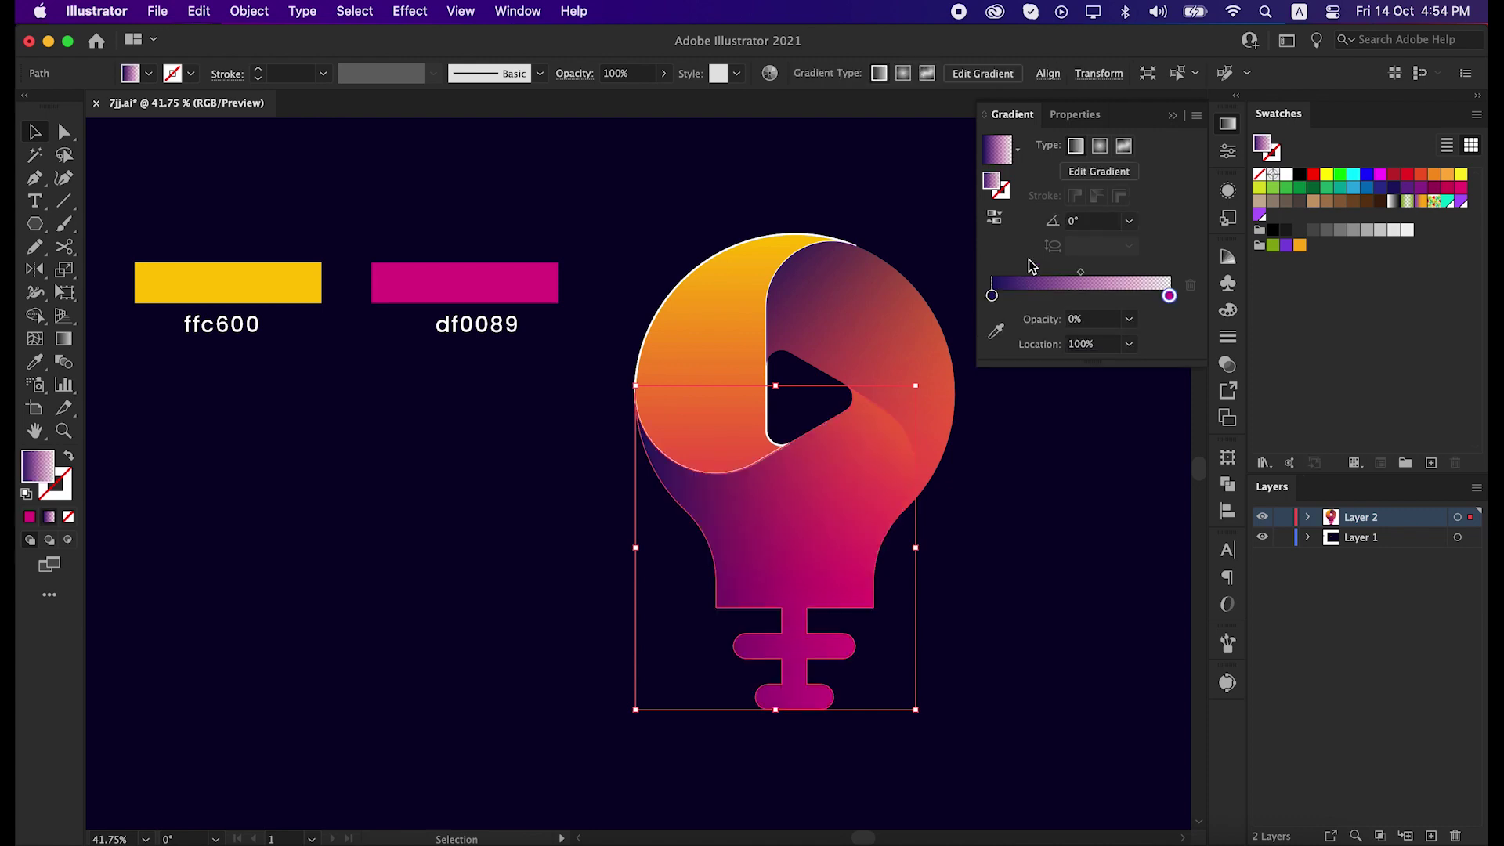
{"action": "left_click", "coordinate": [64, 339]}
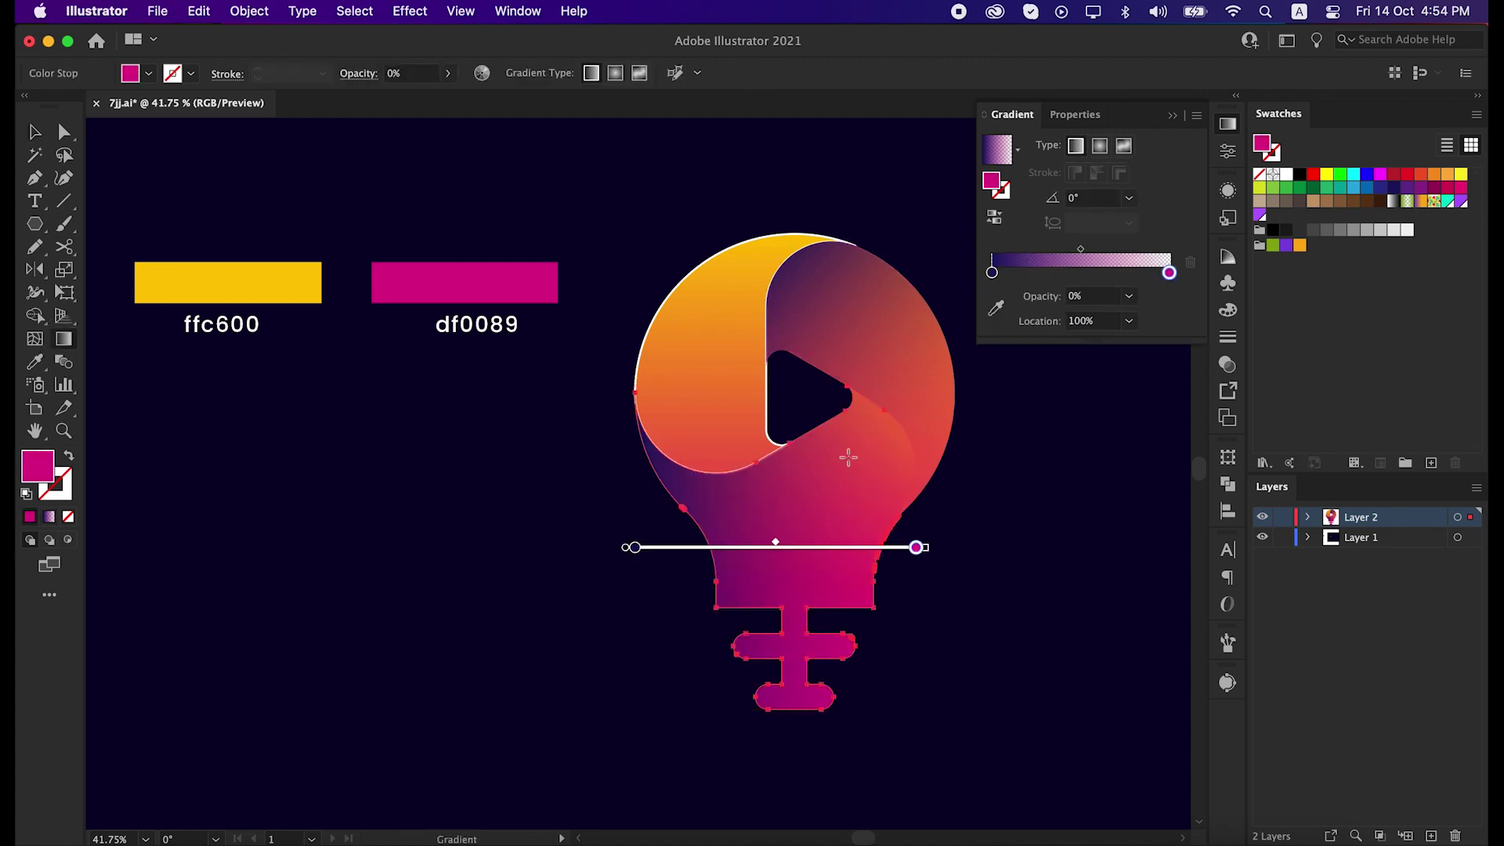
{"action": "left_click_drag", "start_coordinate": [937, 418], "coordinate": [676, 585]}
{"action": "key", "text": "v"}
Eyedrop the shadow gradient onto the upper-left swirl segment, angled lower left to upper right.
{"action": "left_click", "coordinate": [598, 503]}
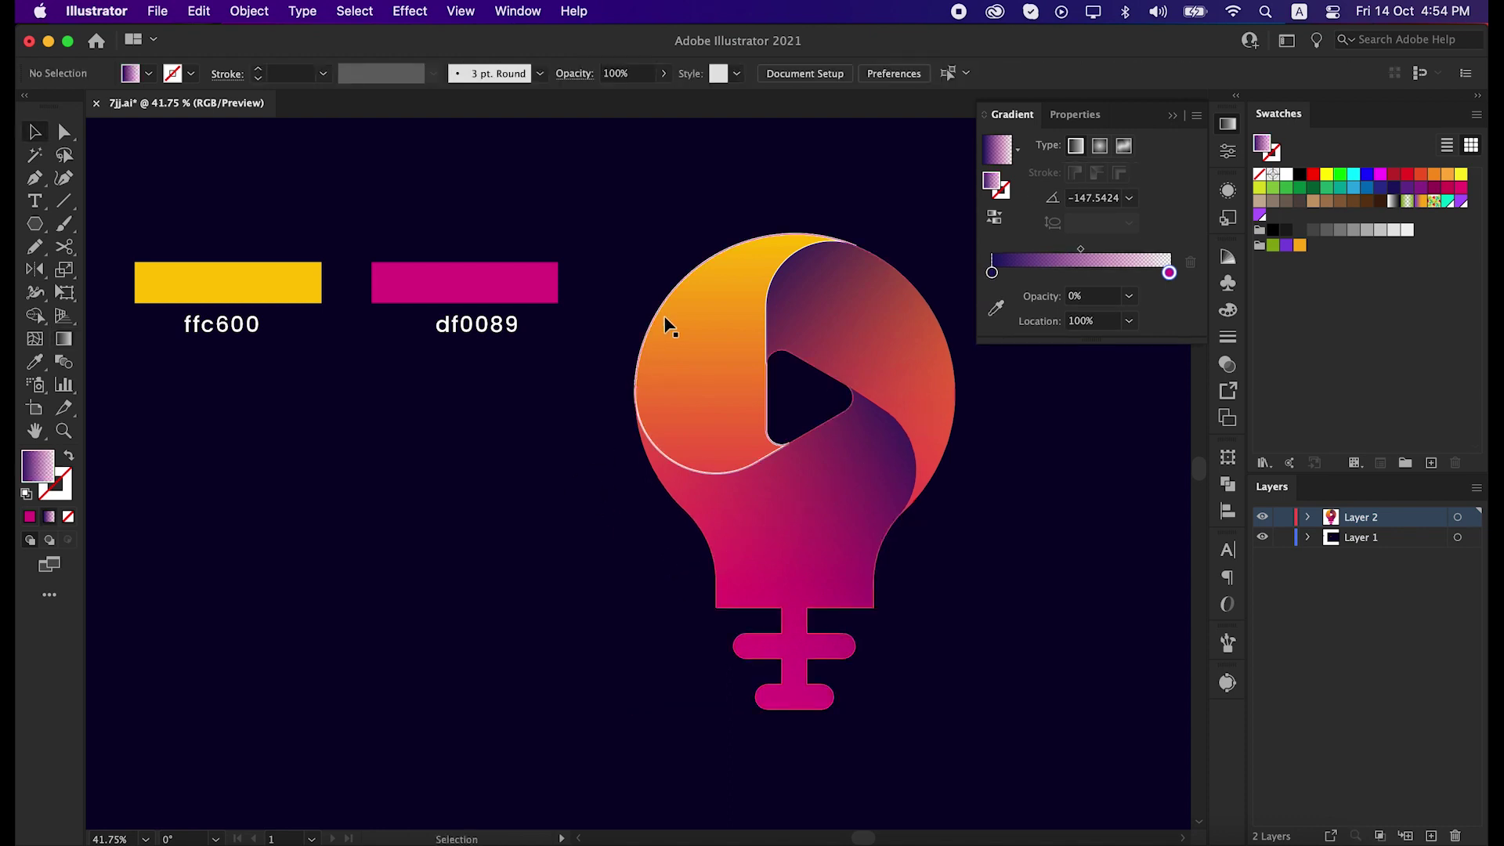
{"action": "left_click", "coordinate": [662, 308]}
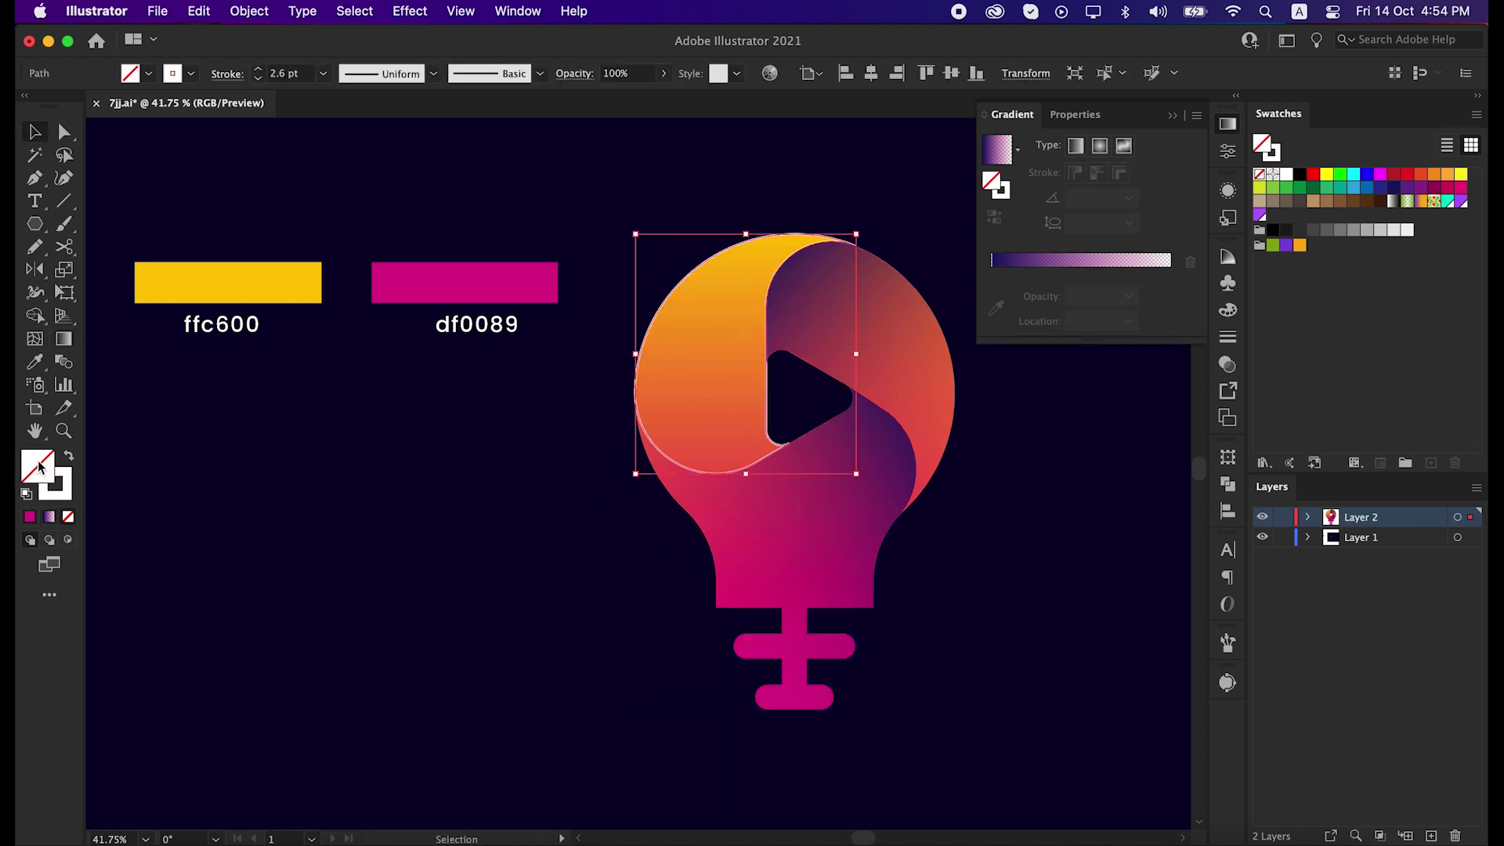
{"action": "left_click", "coordinate": [69, 459]}
{"action": "left_click", "coordinate": [36, 369]}
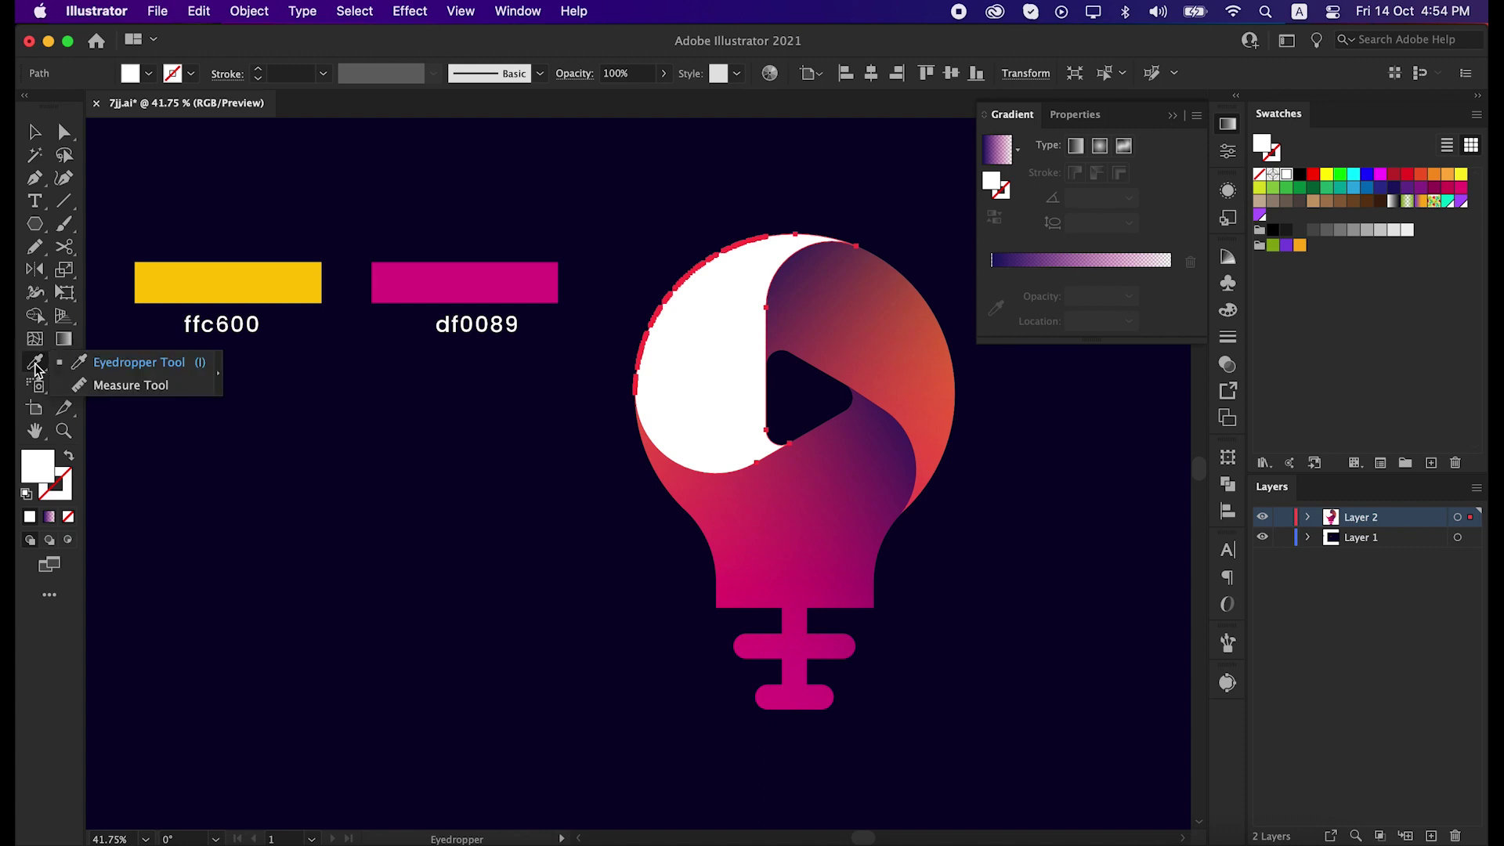
{"action": "left_click", "coordinate": [139, 363]}
{"action": "left_click", "coordinate": [827, 294]}
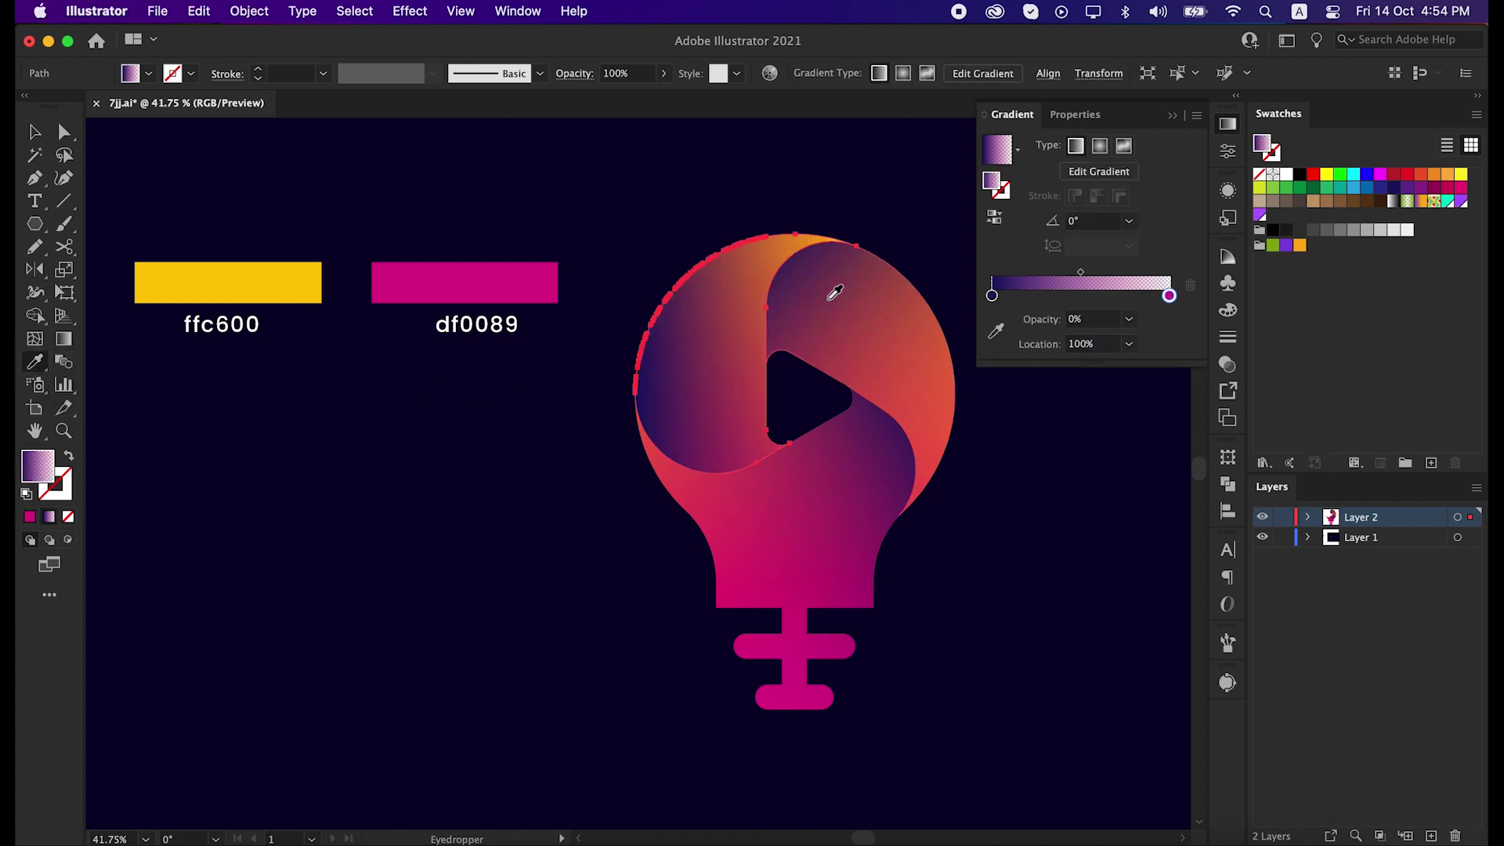
{"action": "key", "text": "shift+p"}
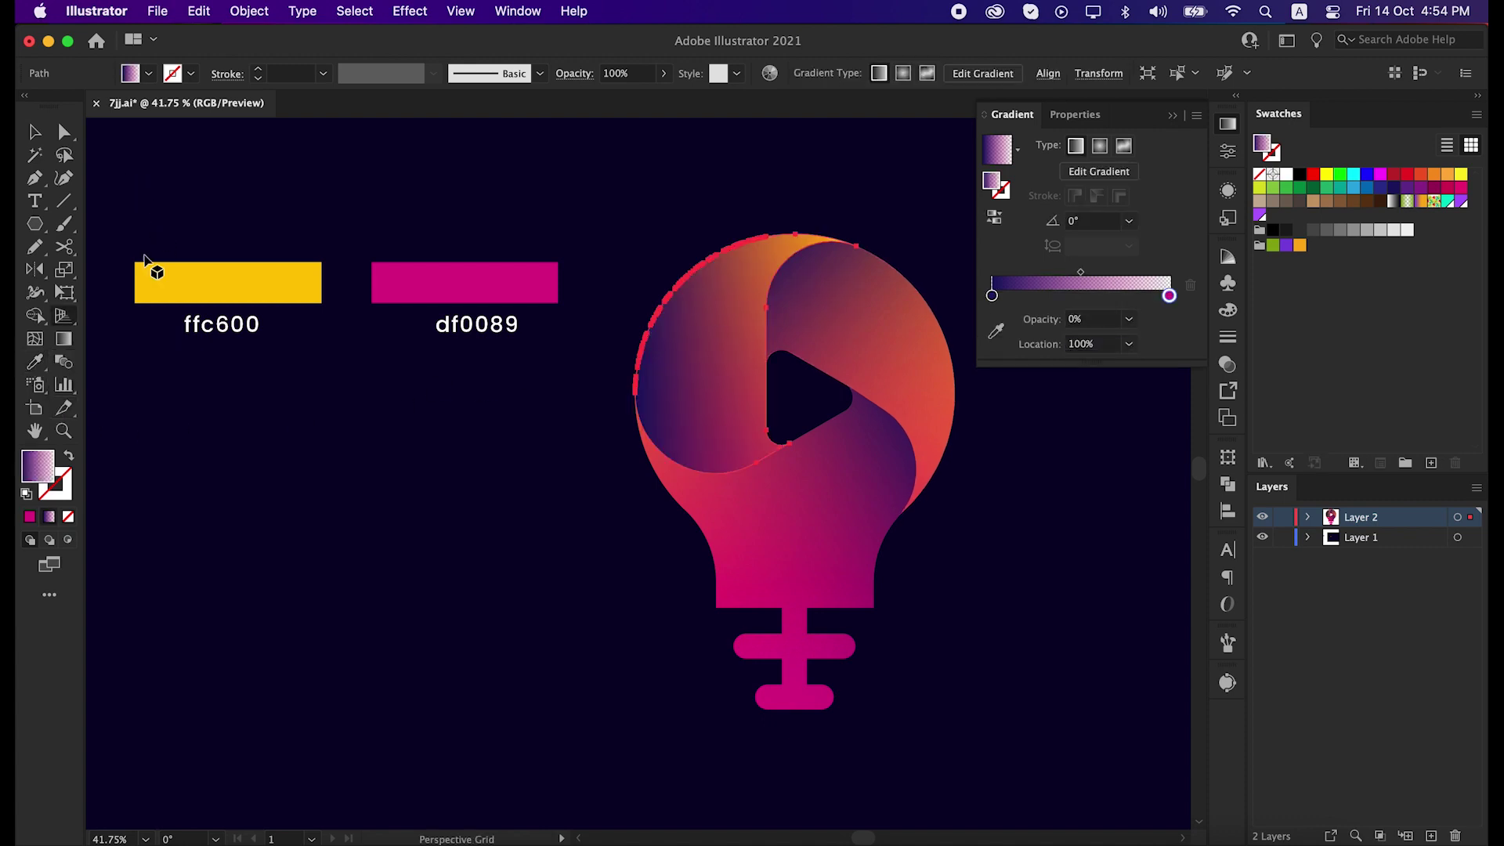
{"action": "left_click", "coordinate": [55, 343]}
{"action": "left_click_drag", "start_coordinate": [619, 485], "coordinate": [848, 216]}
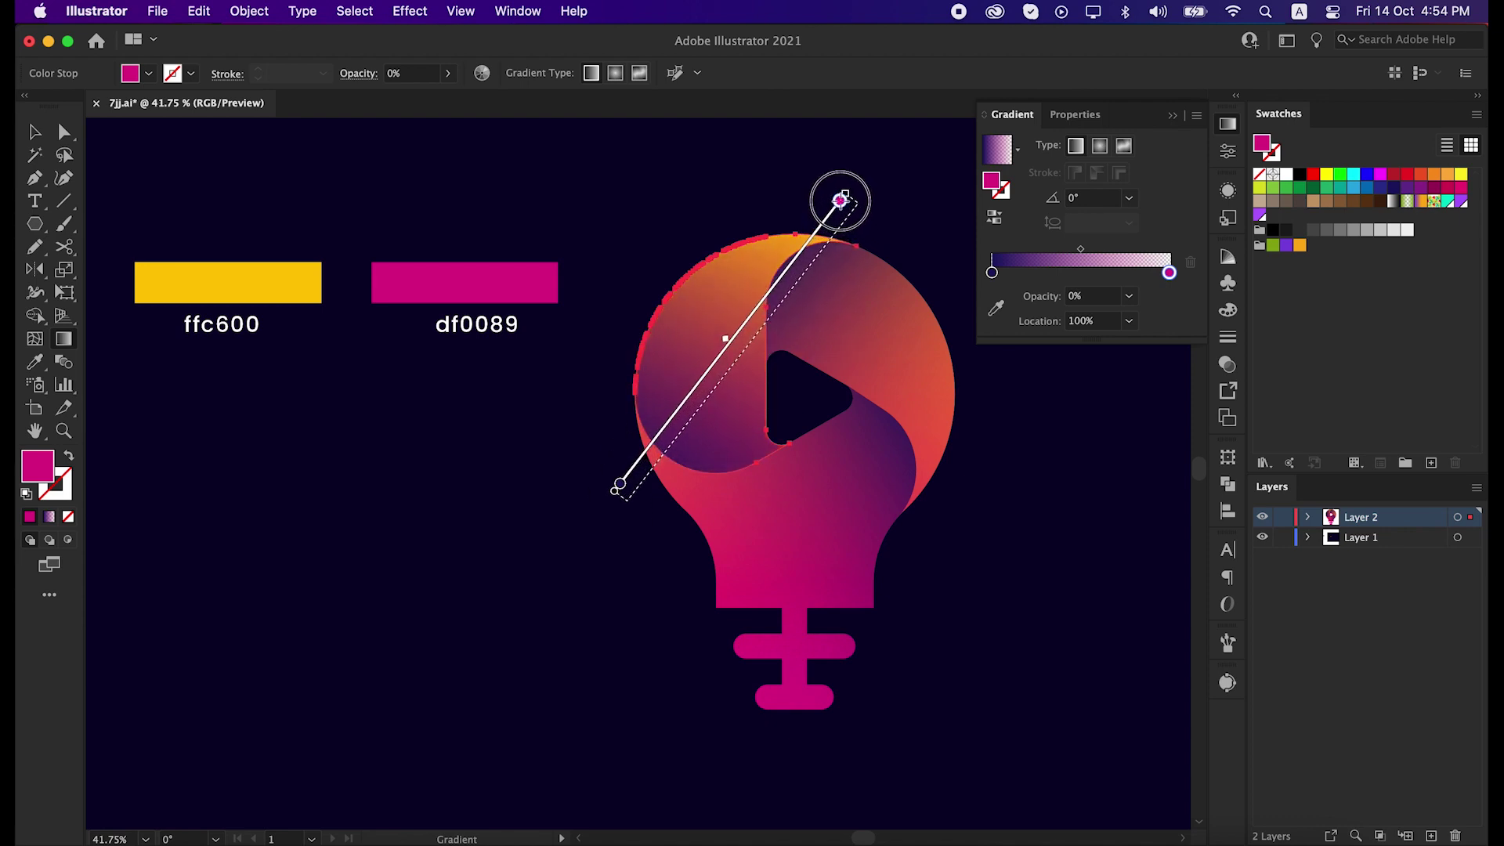
{"action": "key", "text": "v"}
{"action": "left_click", "coordinate": [977, 549]}
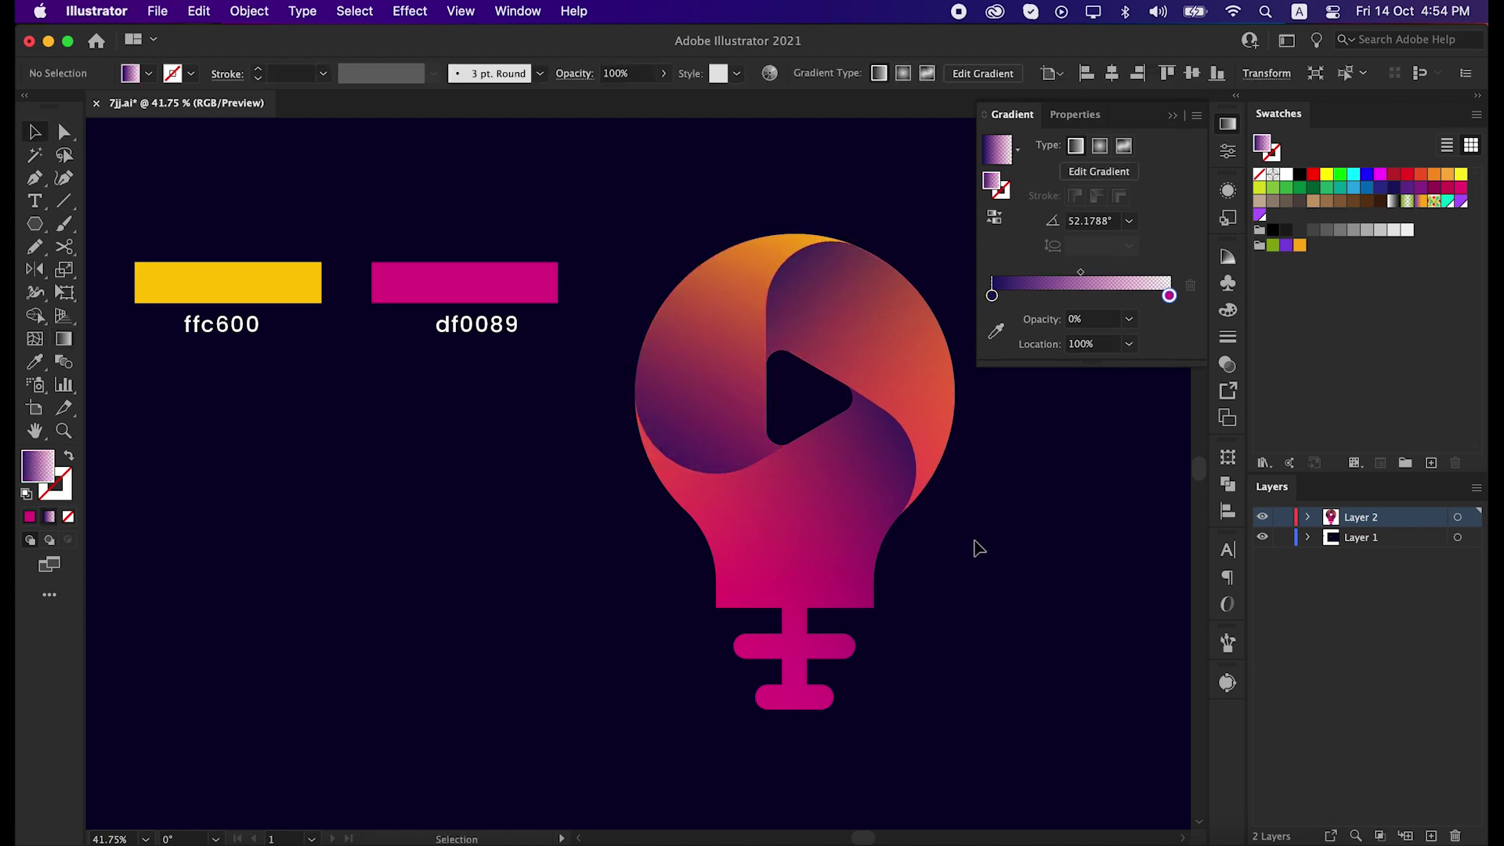
{"action": "left_click", "coordinate": [708, 388]}
Set the upper-left, right swirl and lower bulb shadow shapes to the Multiply blend mode.
{"action": "left_click", "coordinate": [883, 290], "text": "shift"}
{"action": "left_click", "coordinate": [882, 504], "text": "shift"}
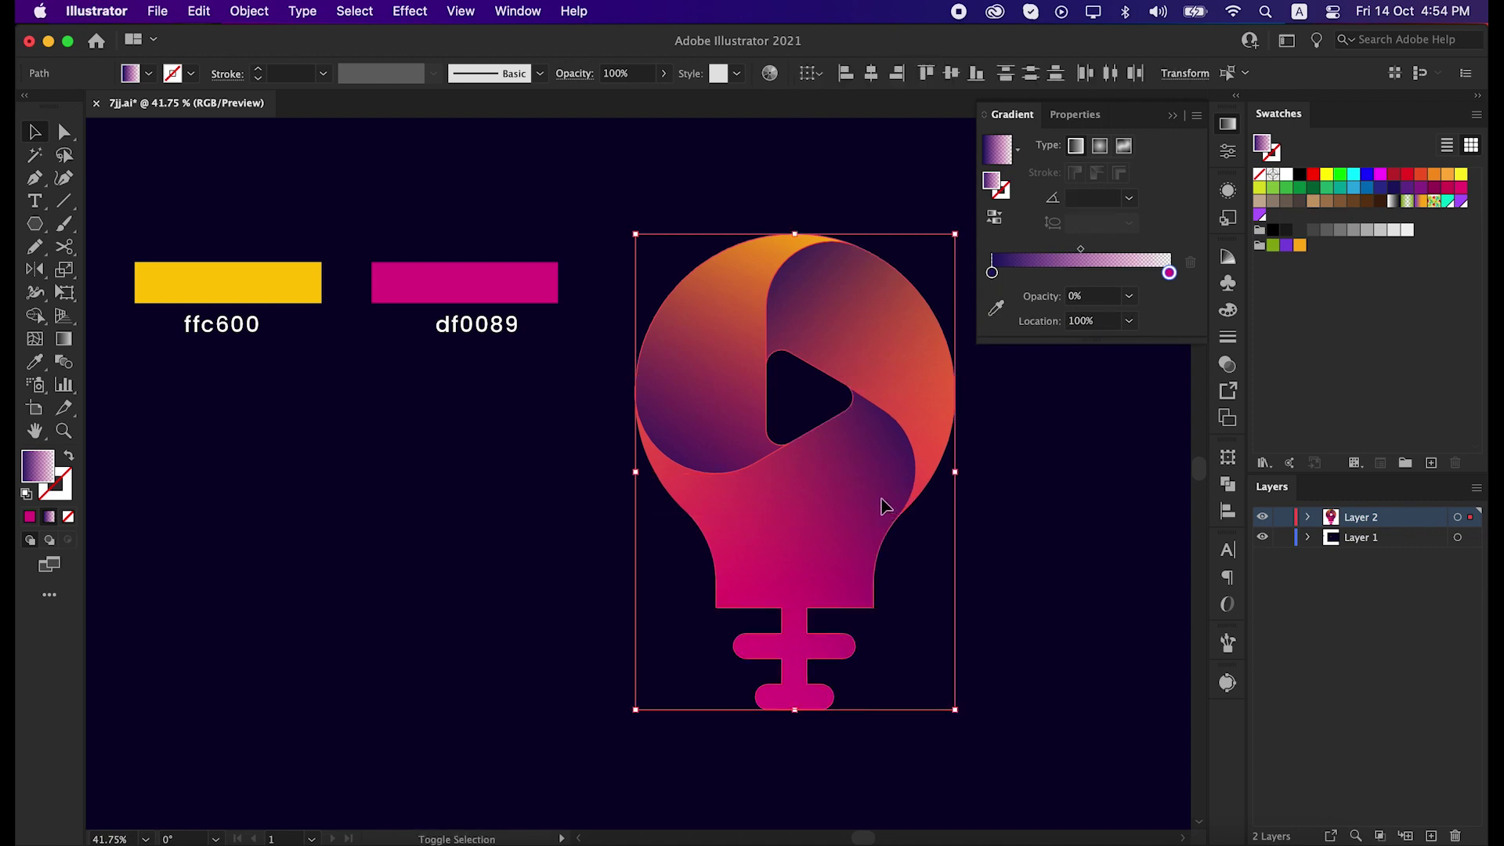
{"action": "left_click", "coordinate": [1227, 365]}
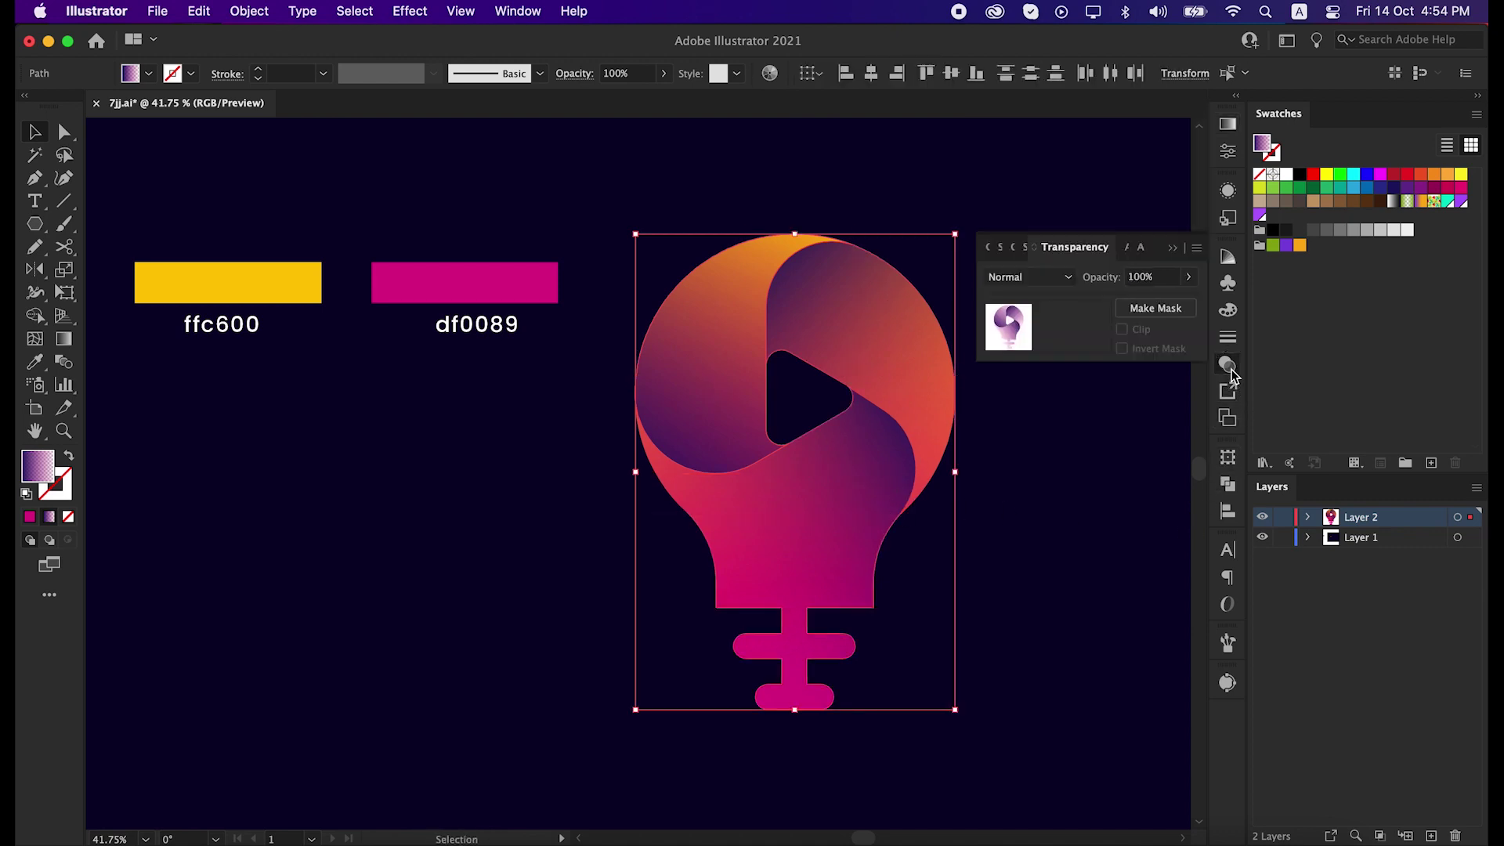
{"action": "left_click", "coordinate": [1063, 288]}
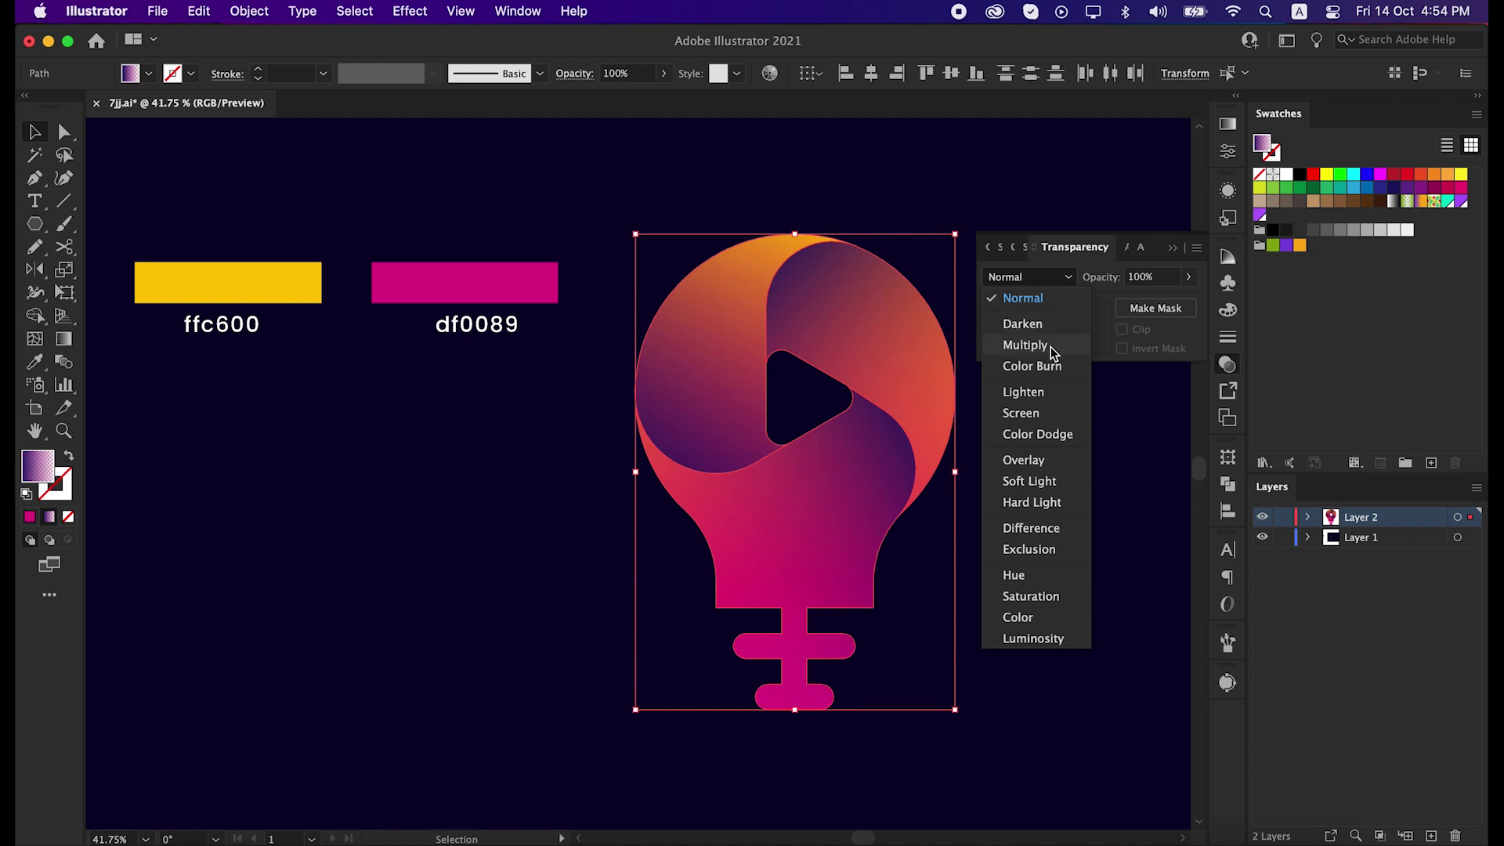
{"action": "left_click", "coordinate": [1050, 345]}
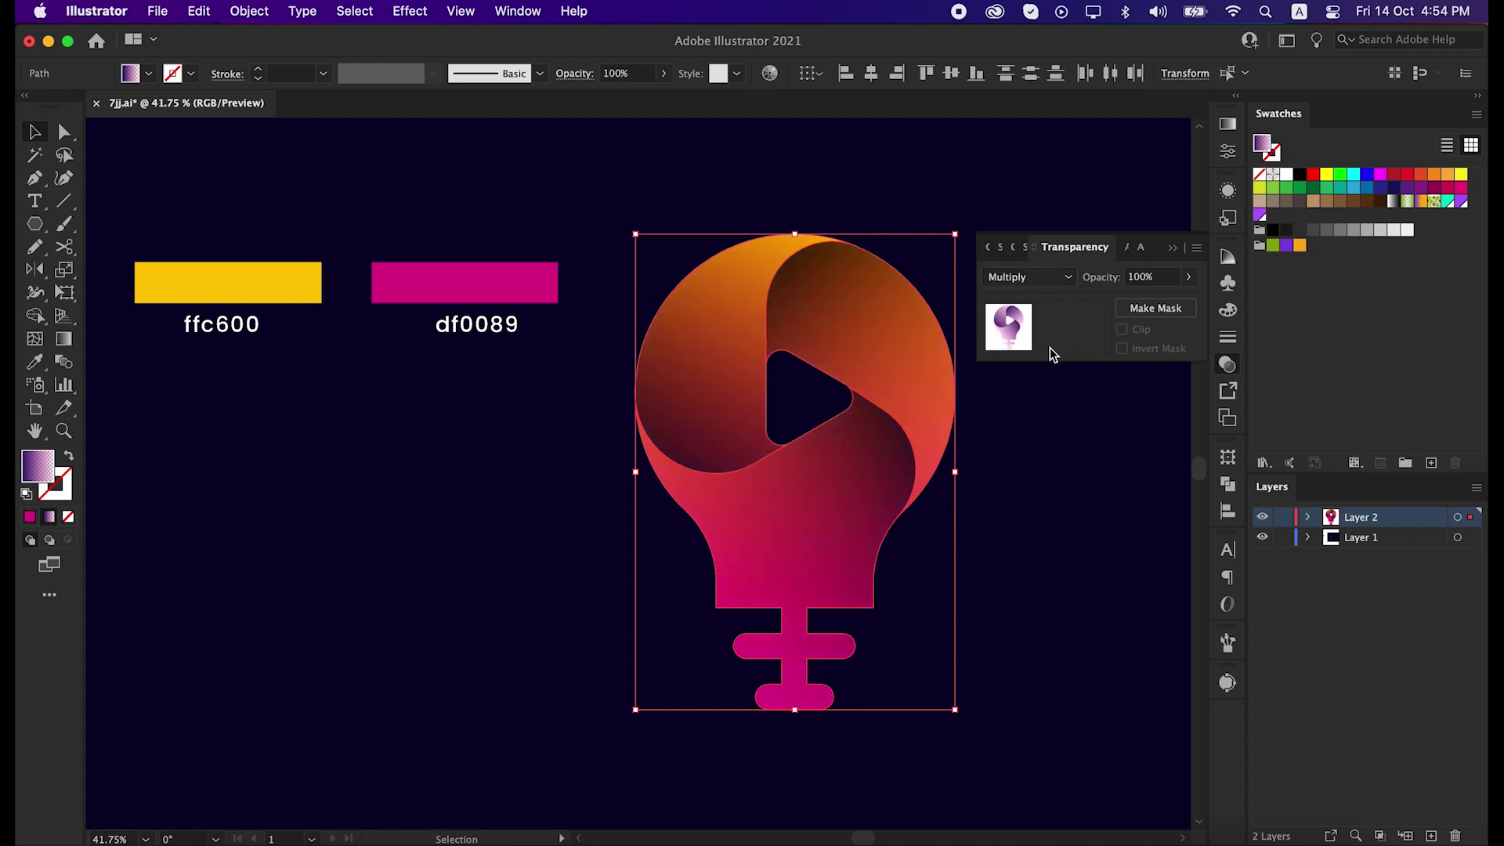
{"action": "left_click", "coordinate": [1128, 576]}
Collapse the Transparency panel back into the dock.
{"action": "left_click", "coordinate": [1172, 247]}
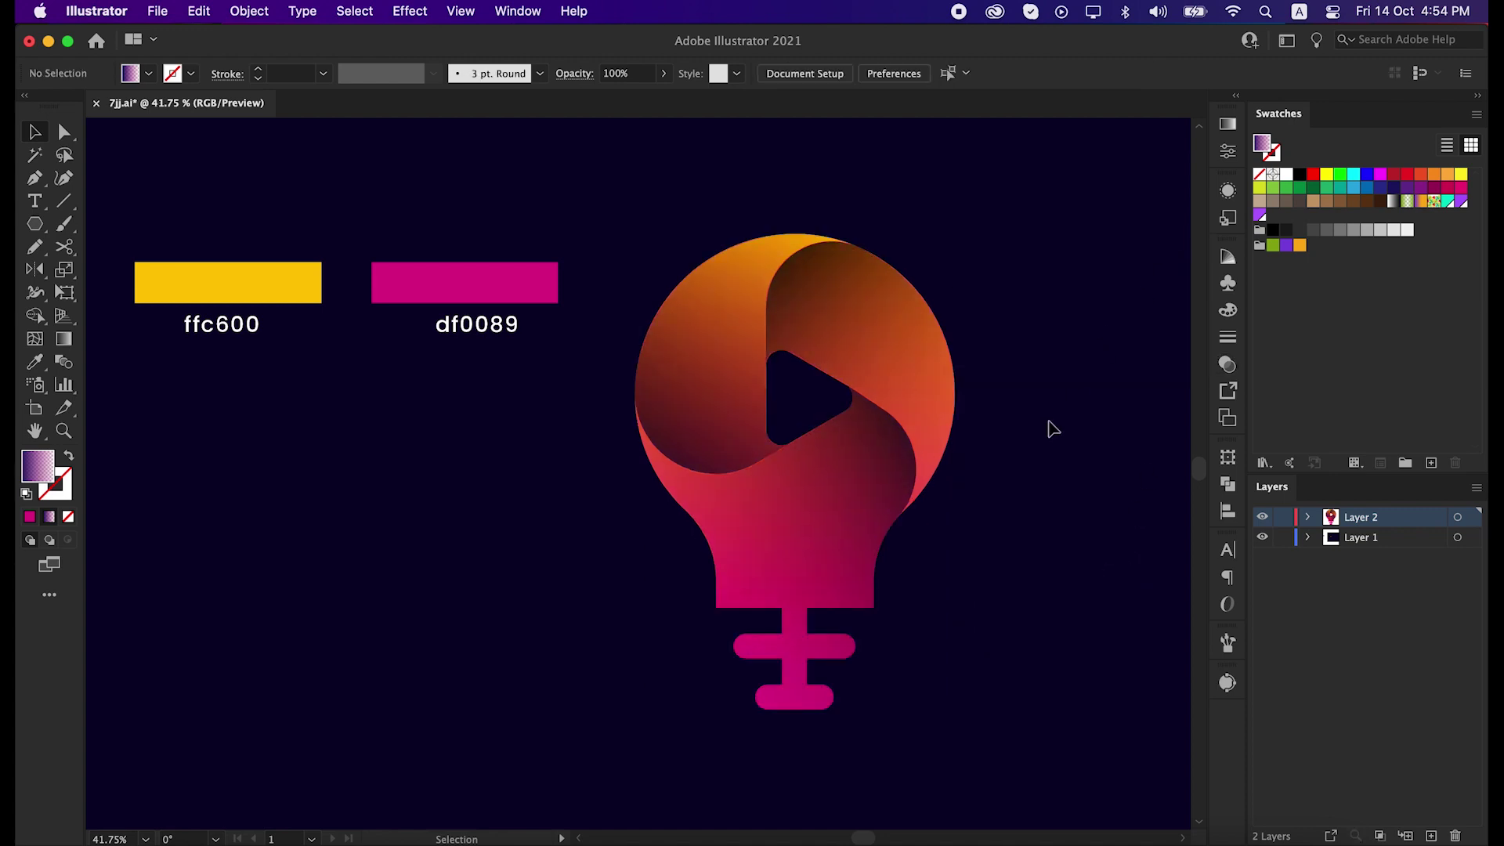